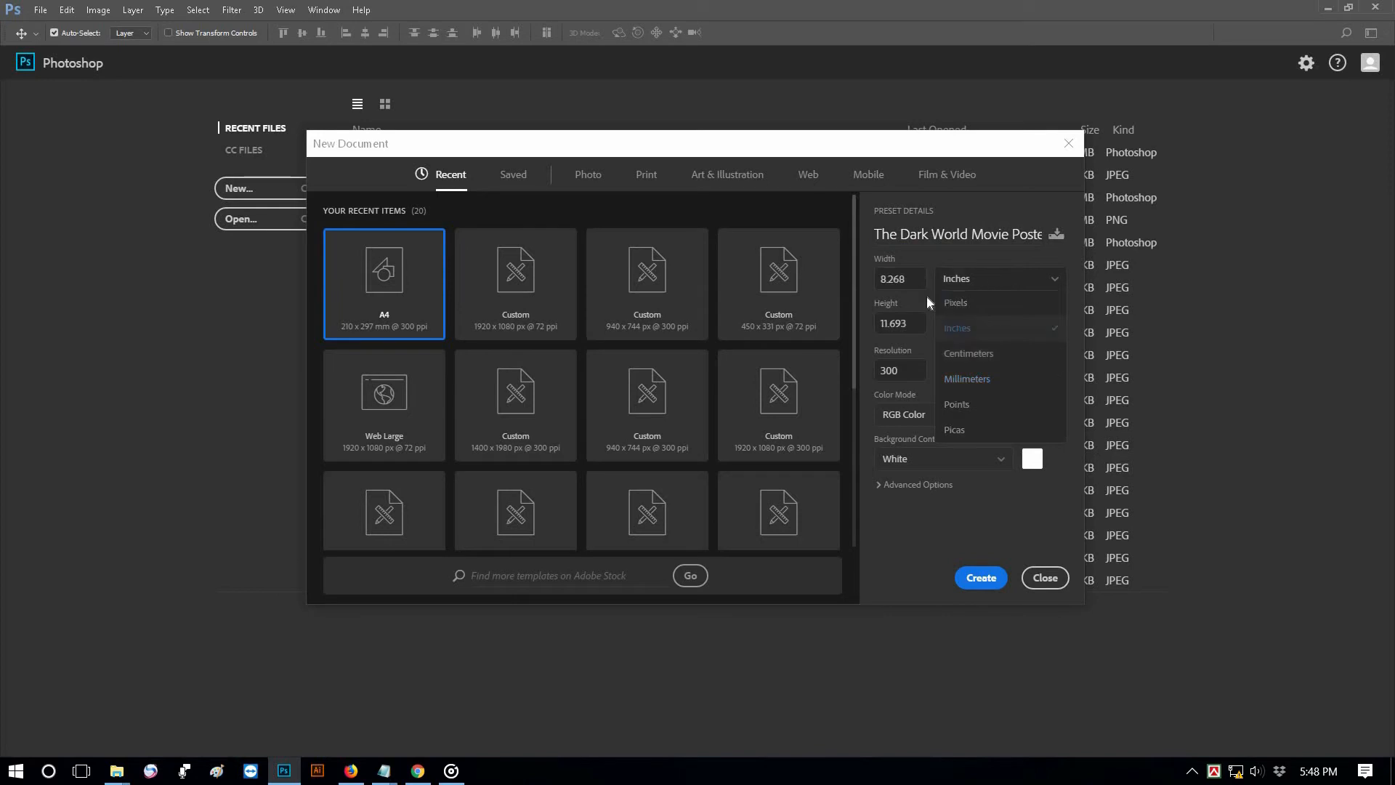
Create a 17.5 × 9 inch document at 300 ppi named The Dark World Movie Poster, then zoom out
click(922, 279)
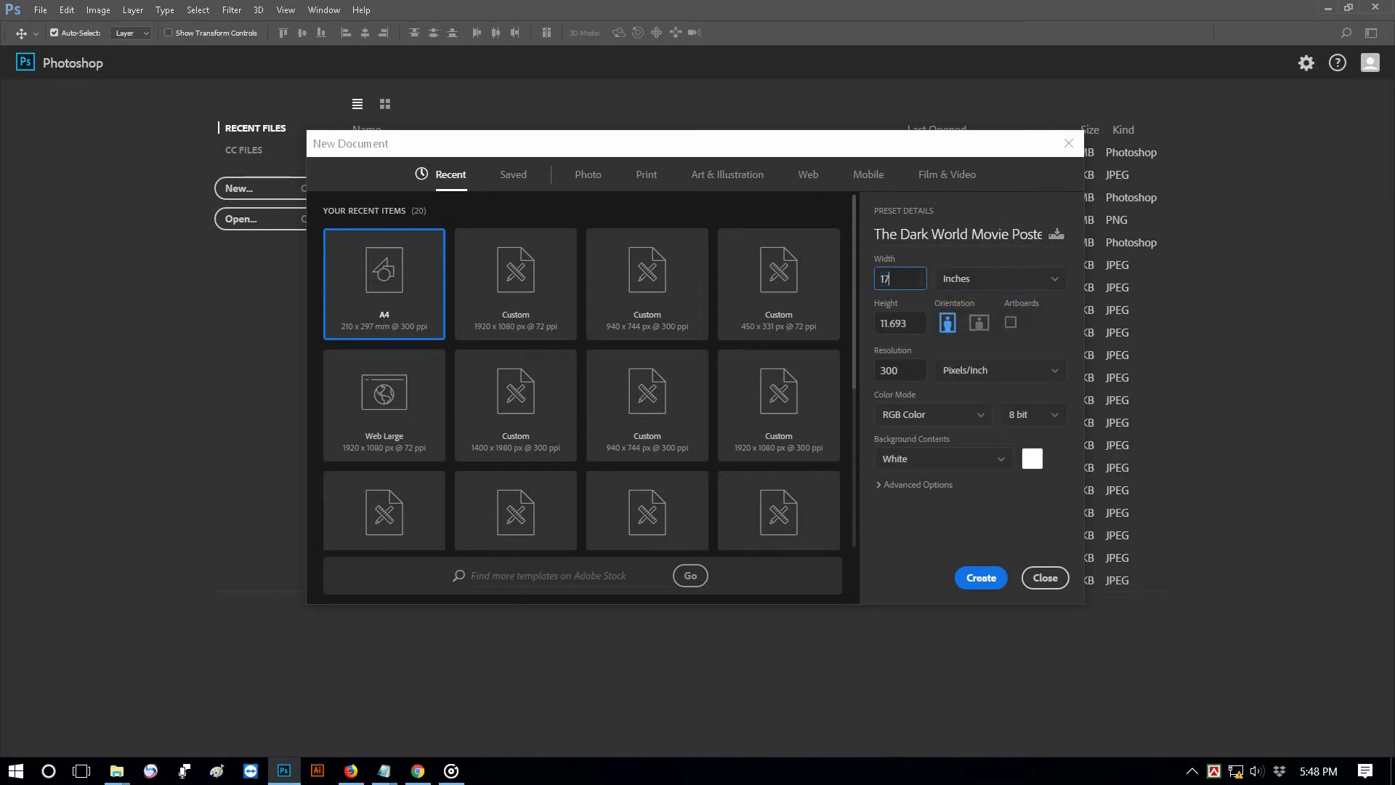
text(17.5)
key(Tab)
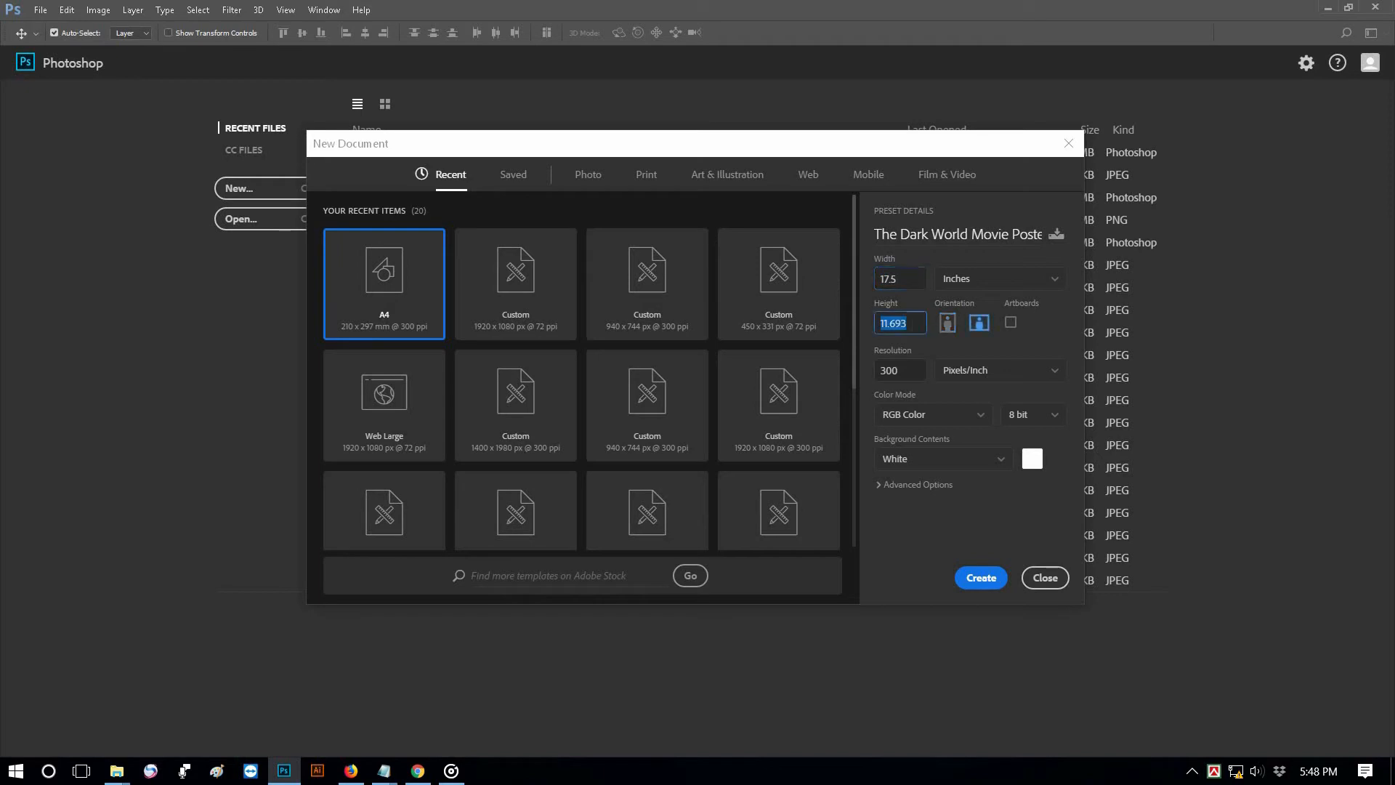
text(9)
click(979, 585)
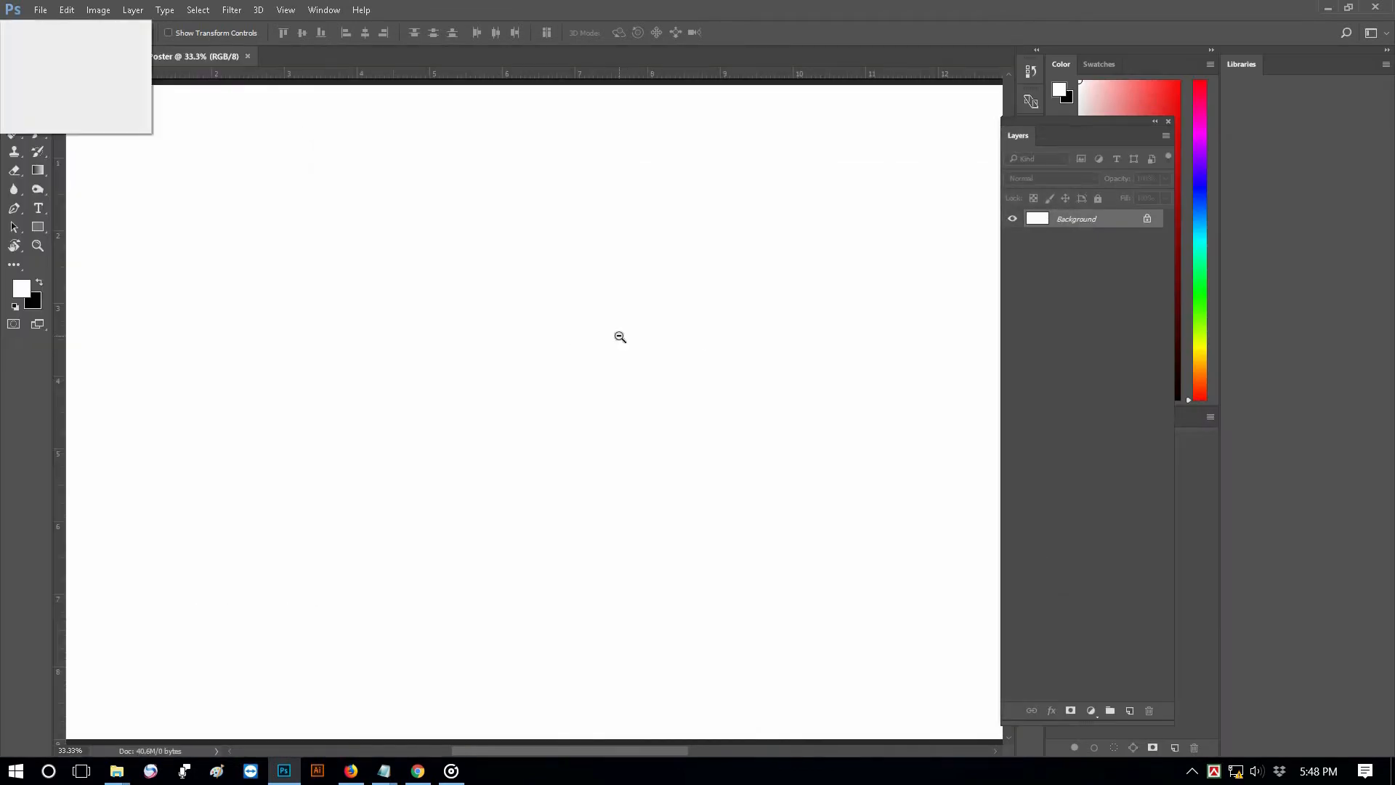
key(ctrl+minus)
key(ctrl+minus)
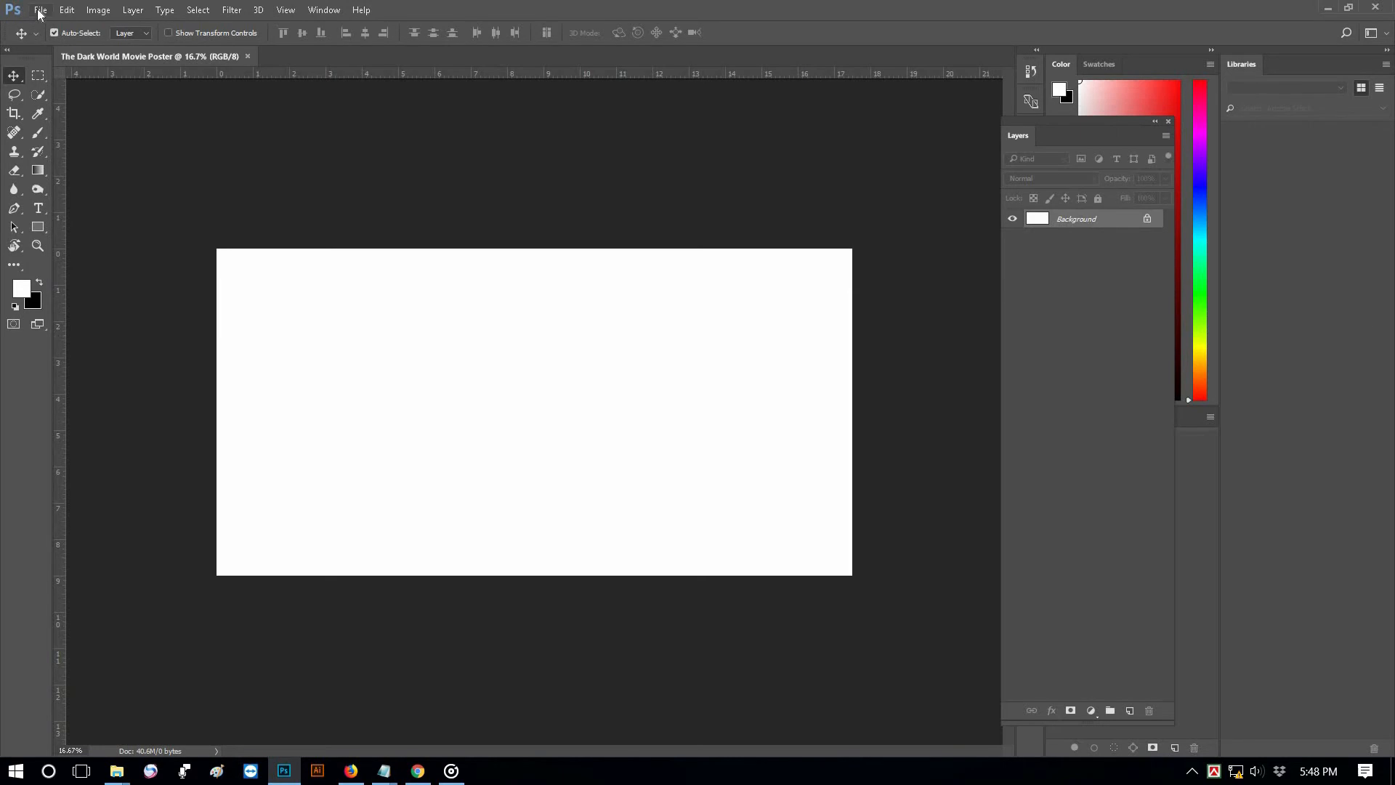
Place the film-reel image as an embedded layer and stretch it to both side edges of the canvas
click(40, 10)
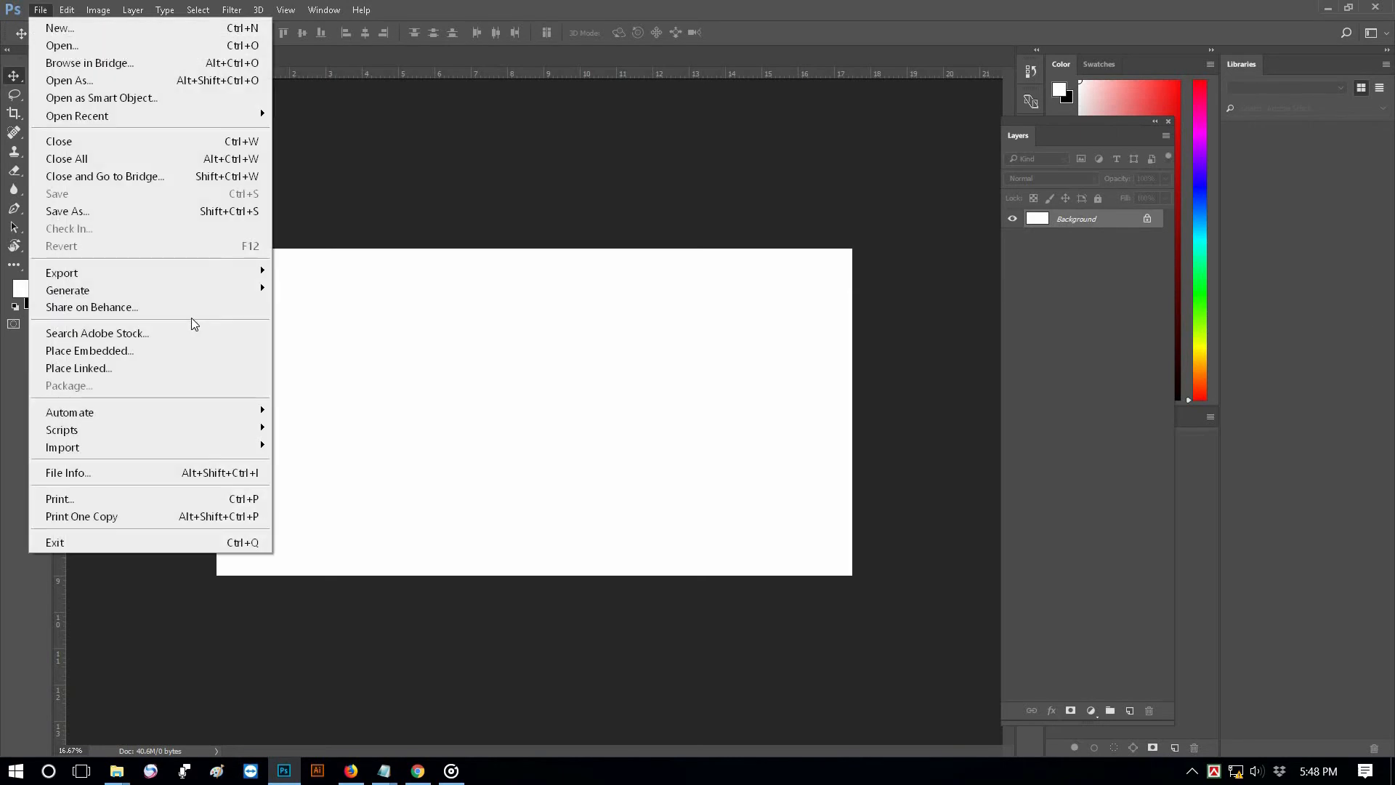
click(150, 351)
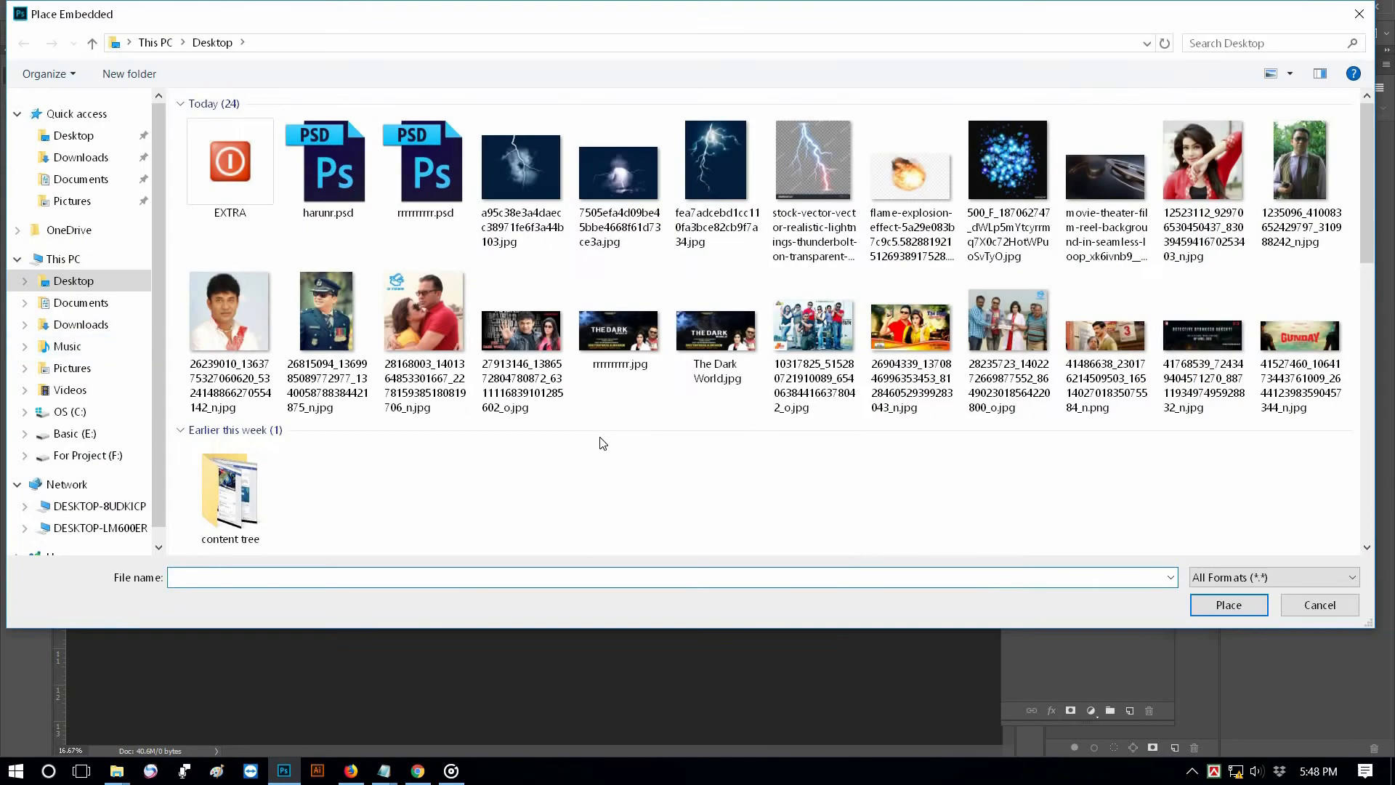
drag(1366, 255, 1352, 470)
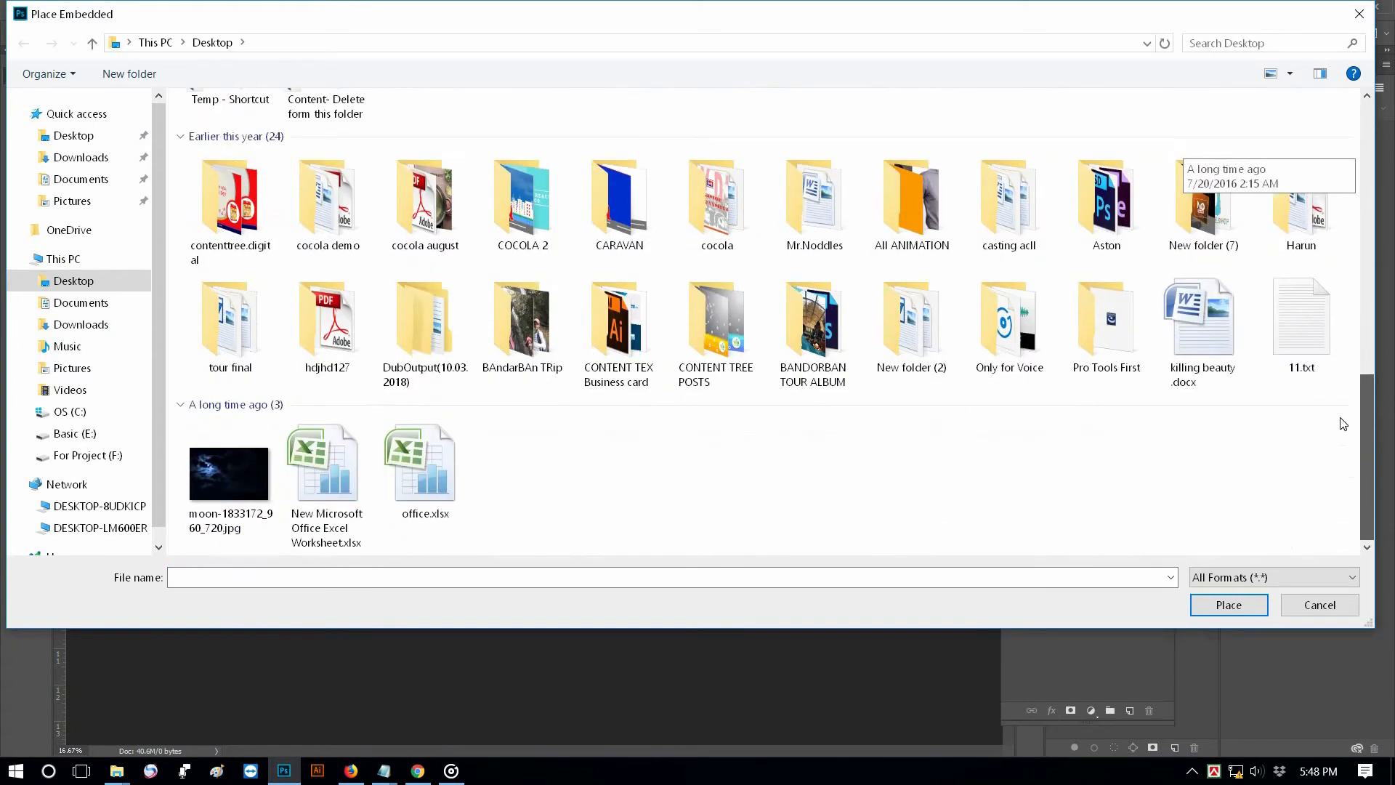
scroll(791, 436, up, 10)
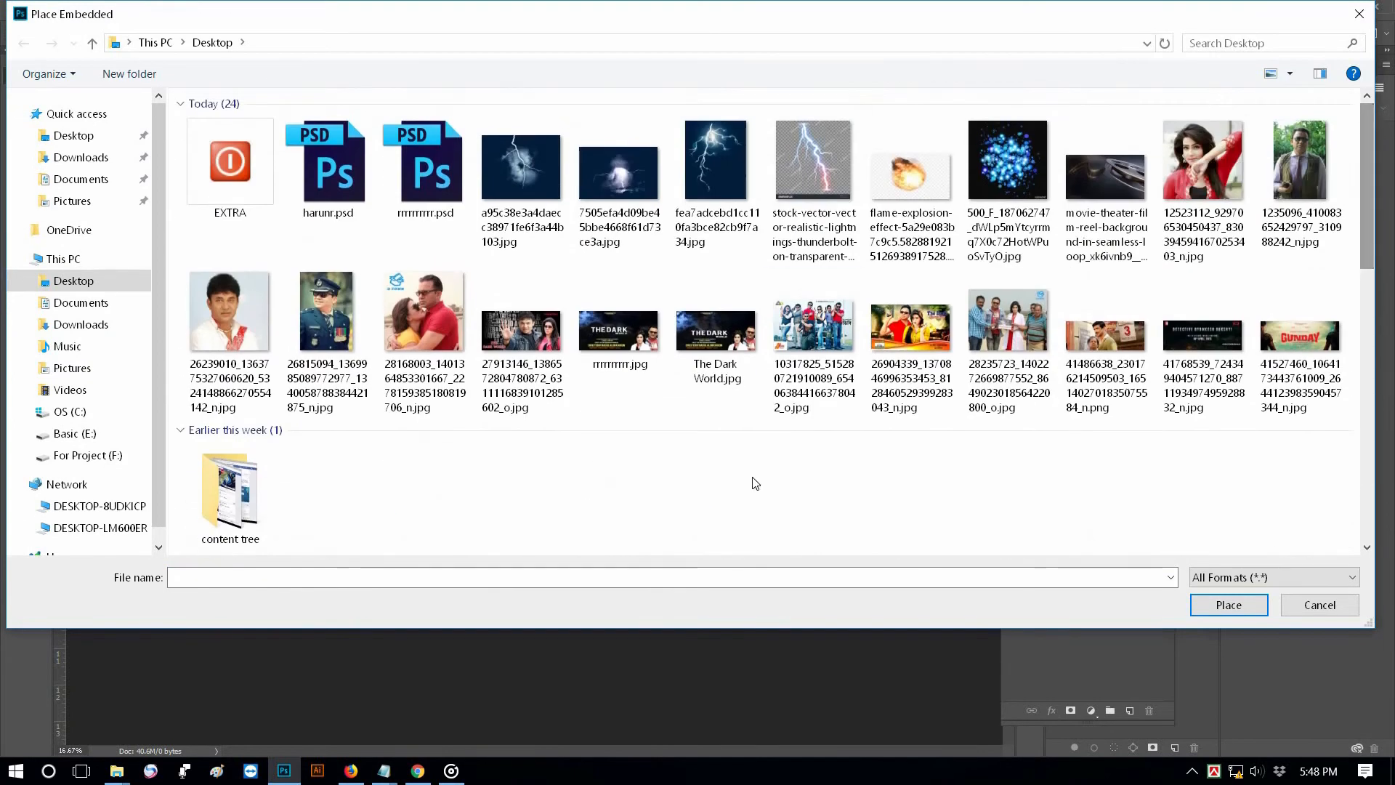
double_click(1101, 192)
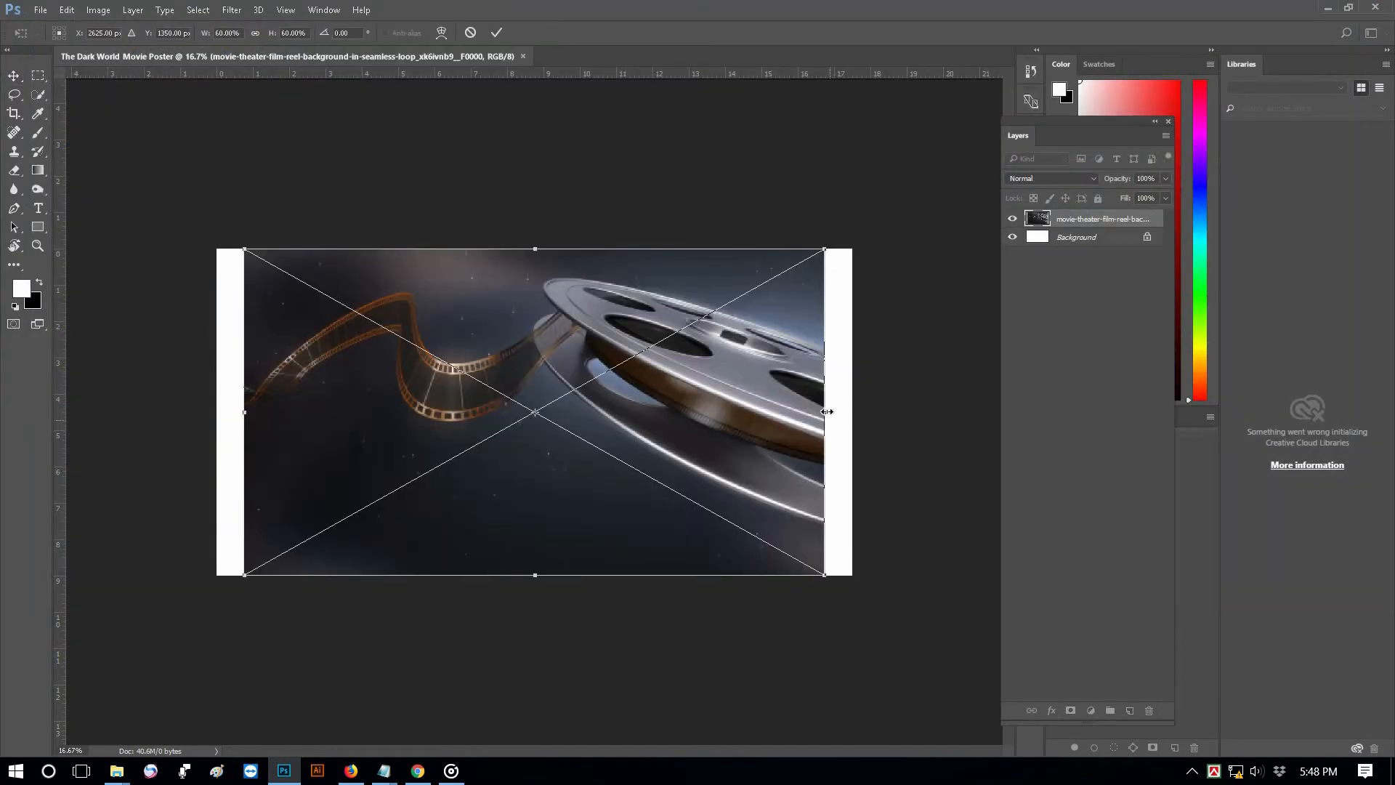
drag(848, 411, 875, 411)
drag(229, 413, 217, 413)
click(498, 32)
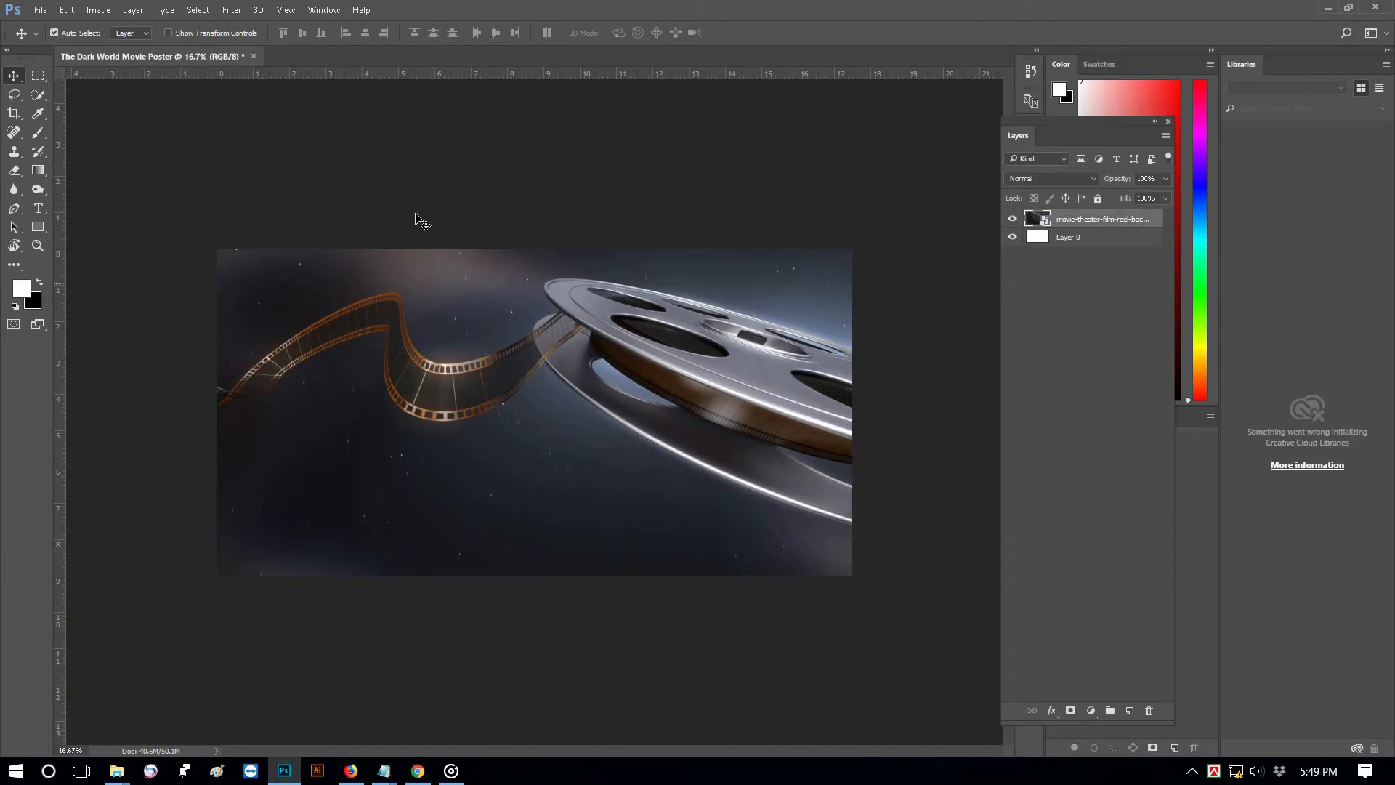
Place the moon picture, enlarge it to about 600% to cover the canvas, and rasterize its layer
click(40, 10)
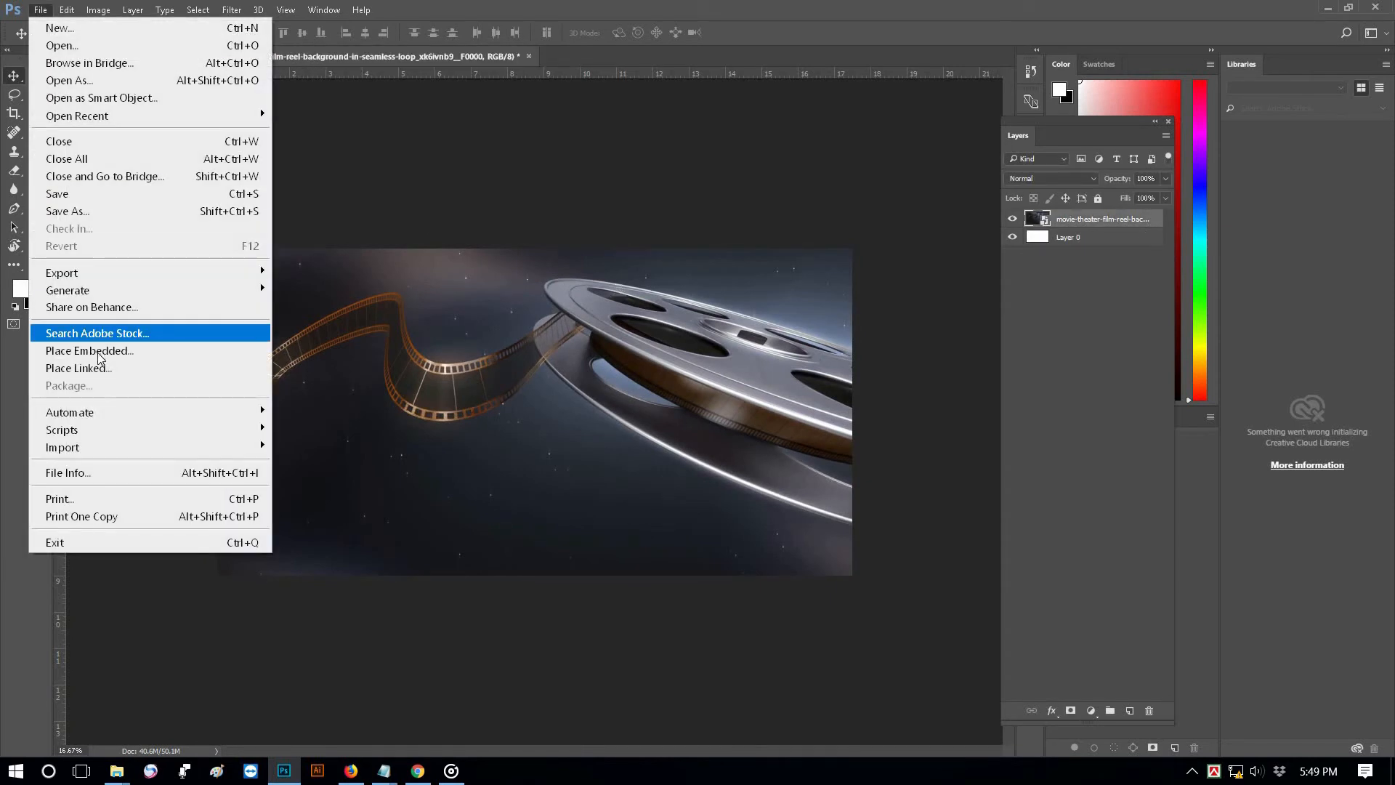
click(95, 353)
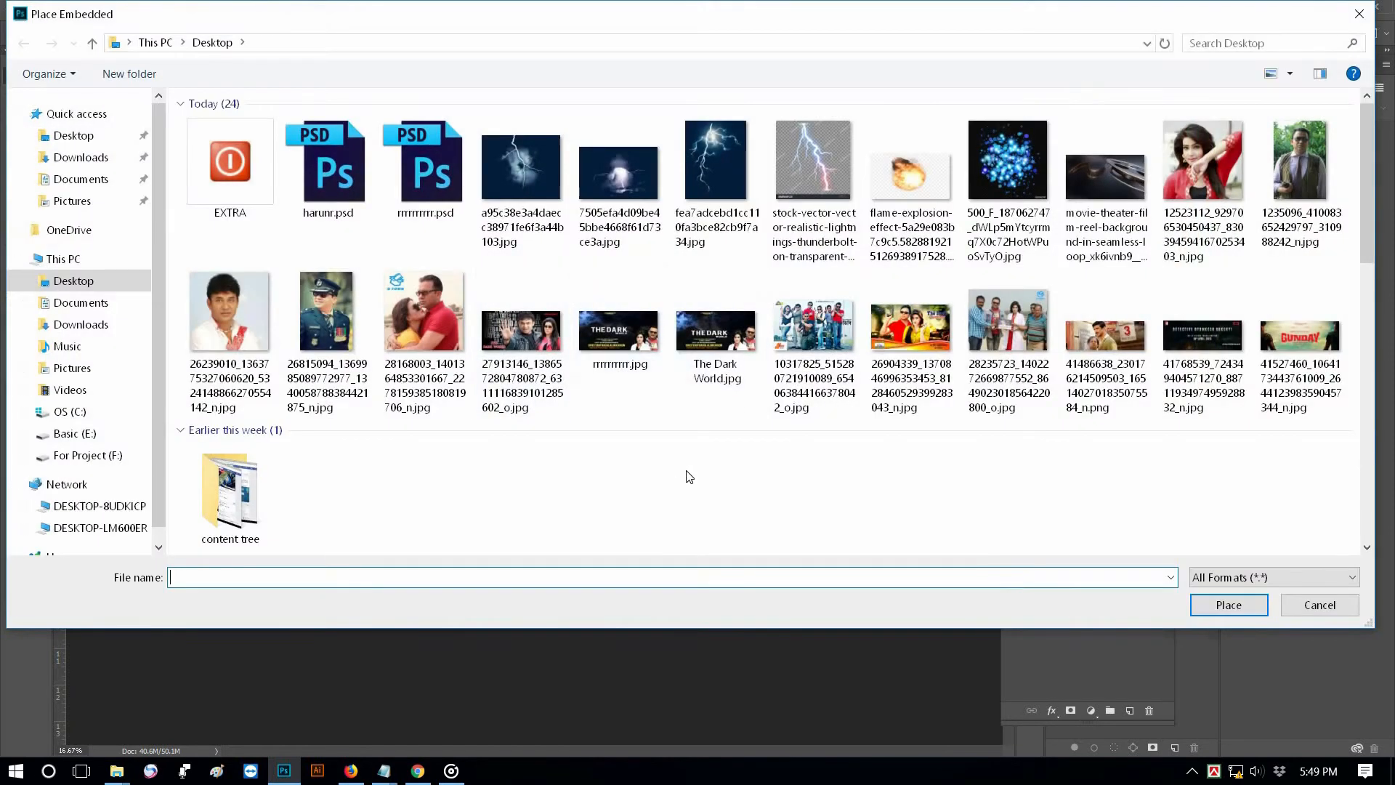
scroll(690, 472, down, 10)
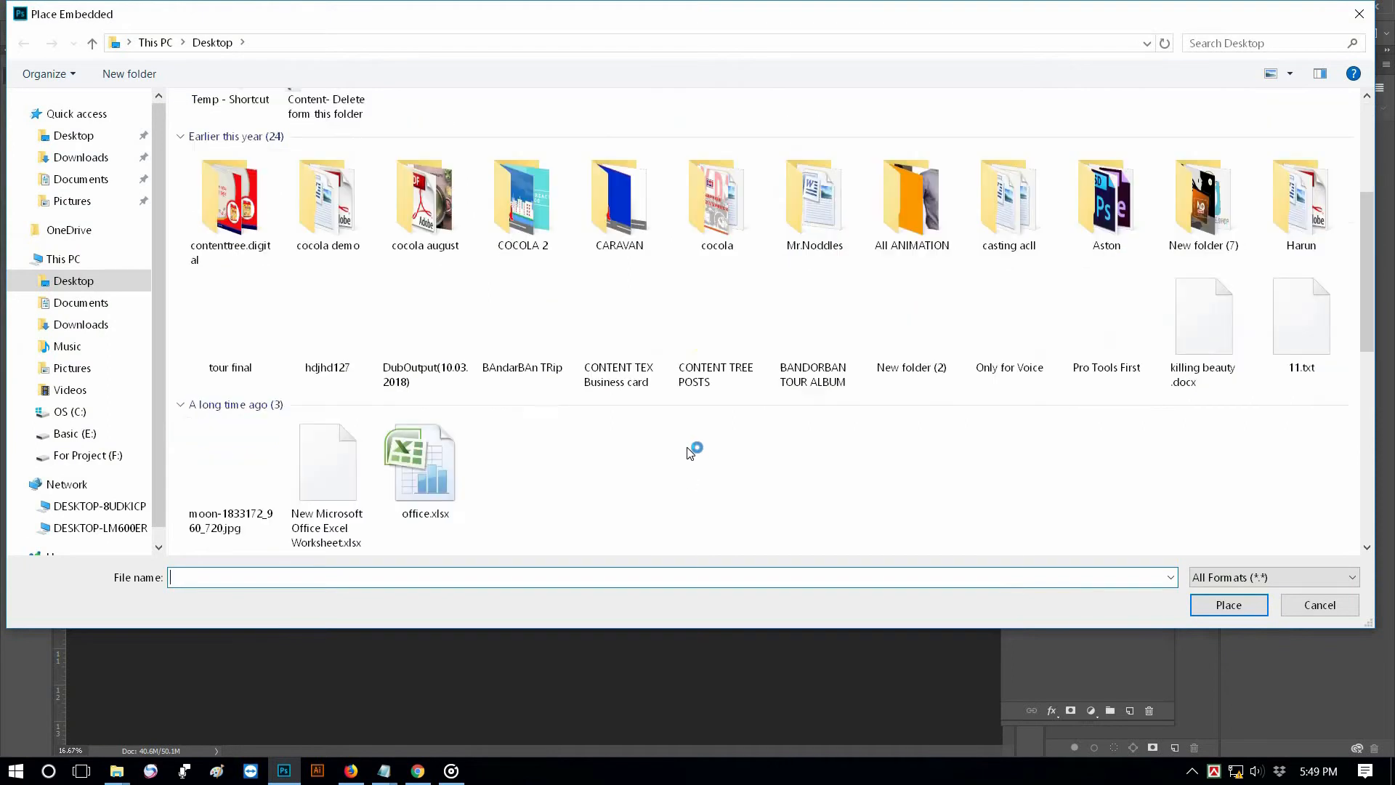
double_click(237, 469)
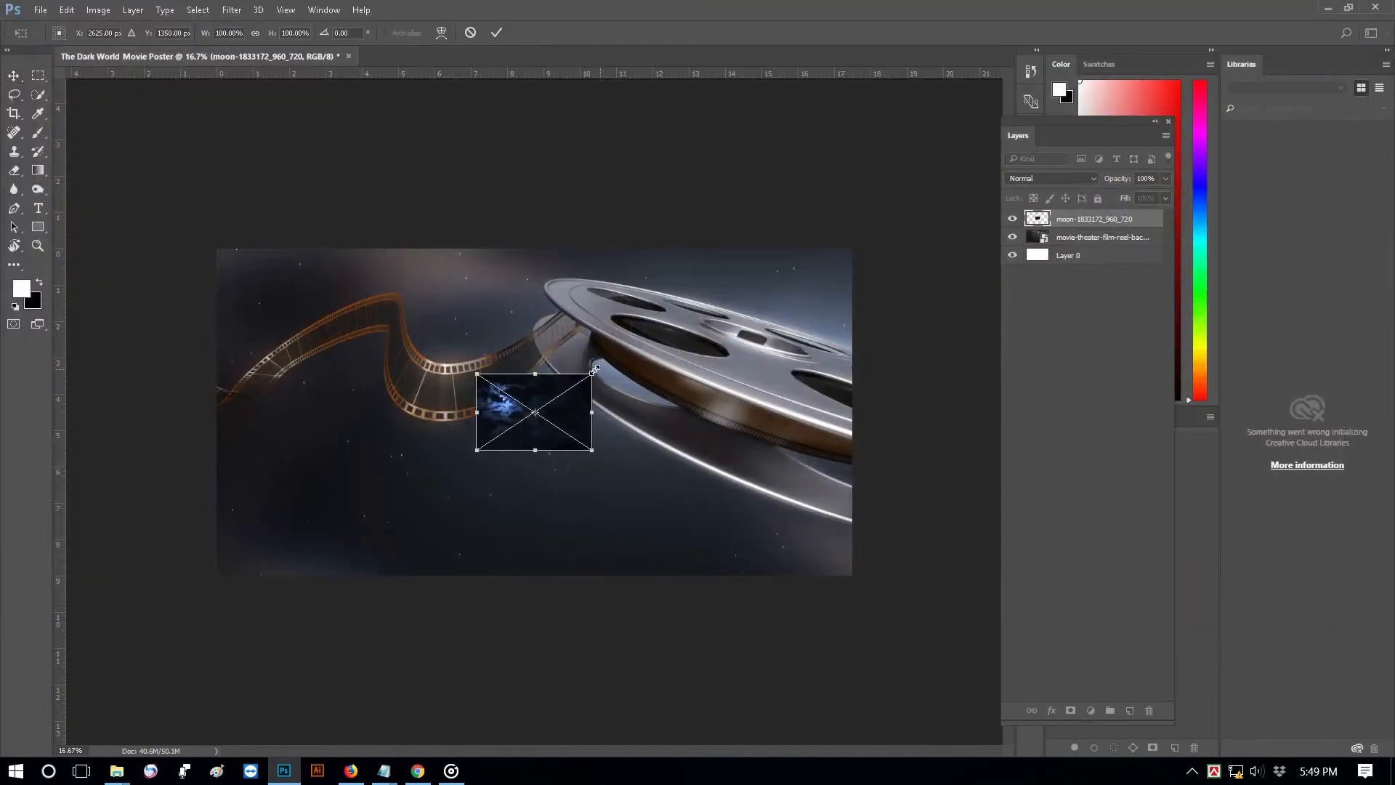
drag(756, 333, 960, 285)
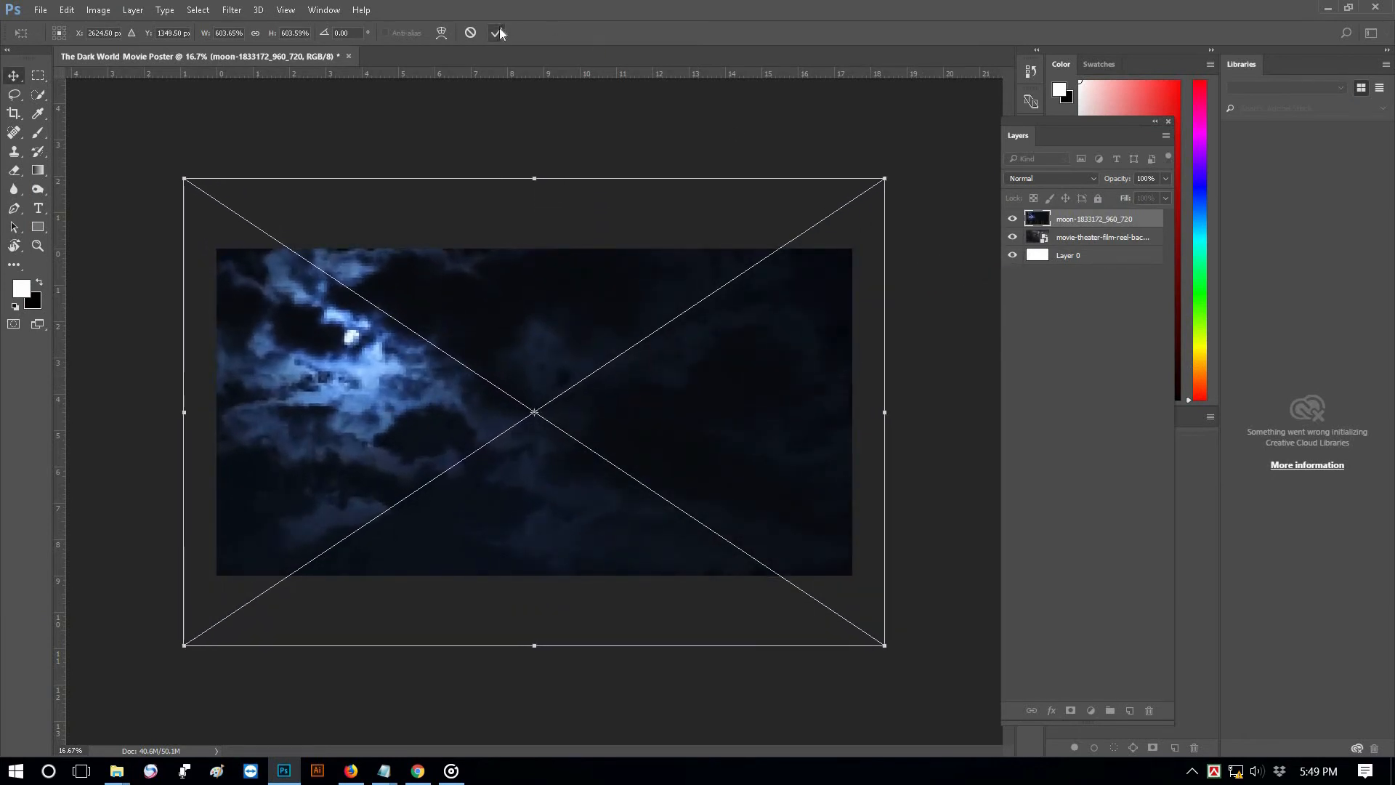
click(497, 31)
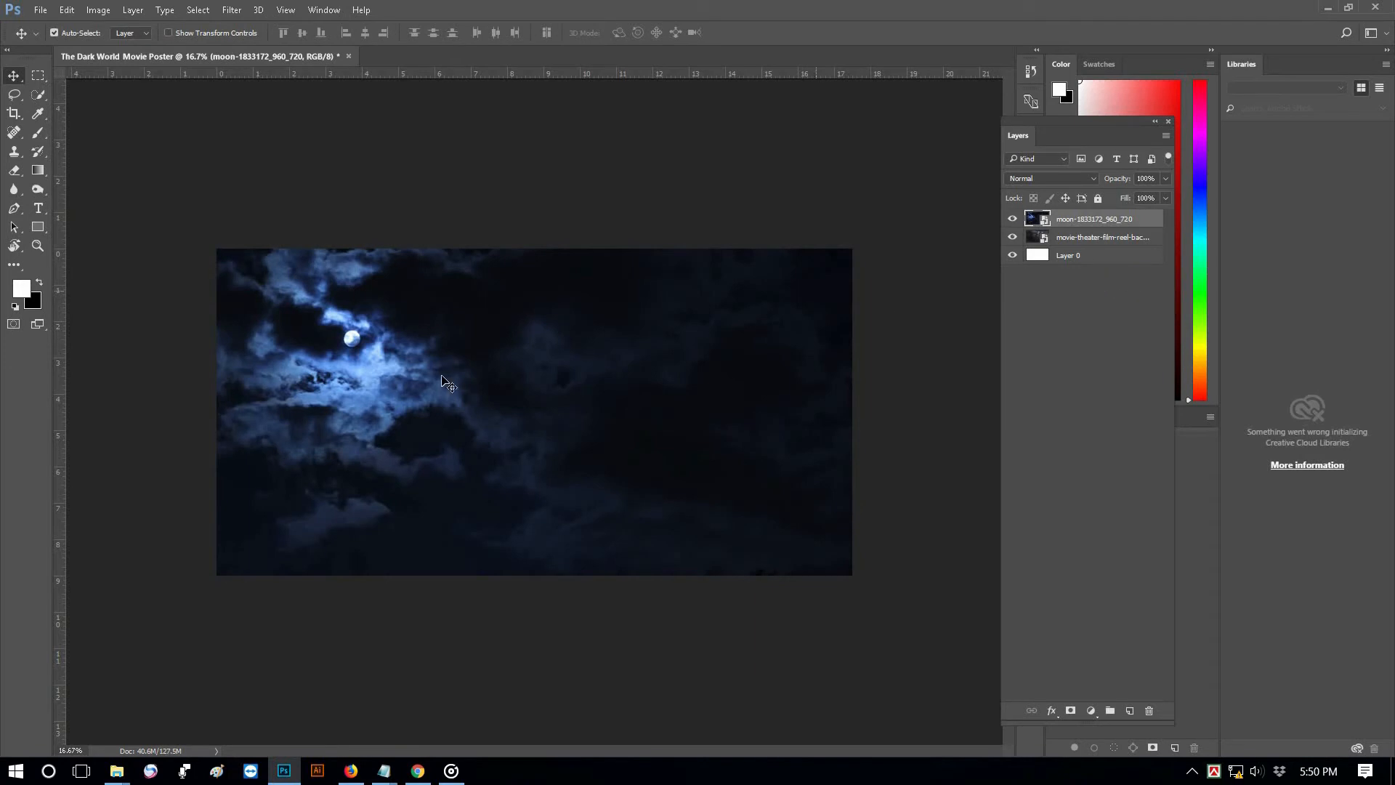
right_click(1078, 224)
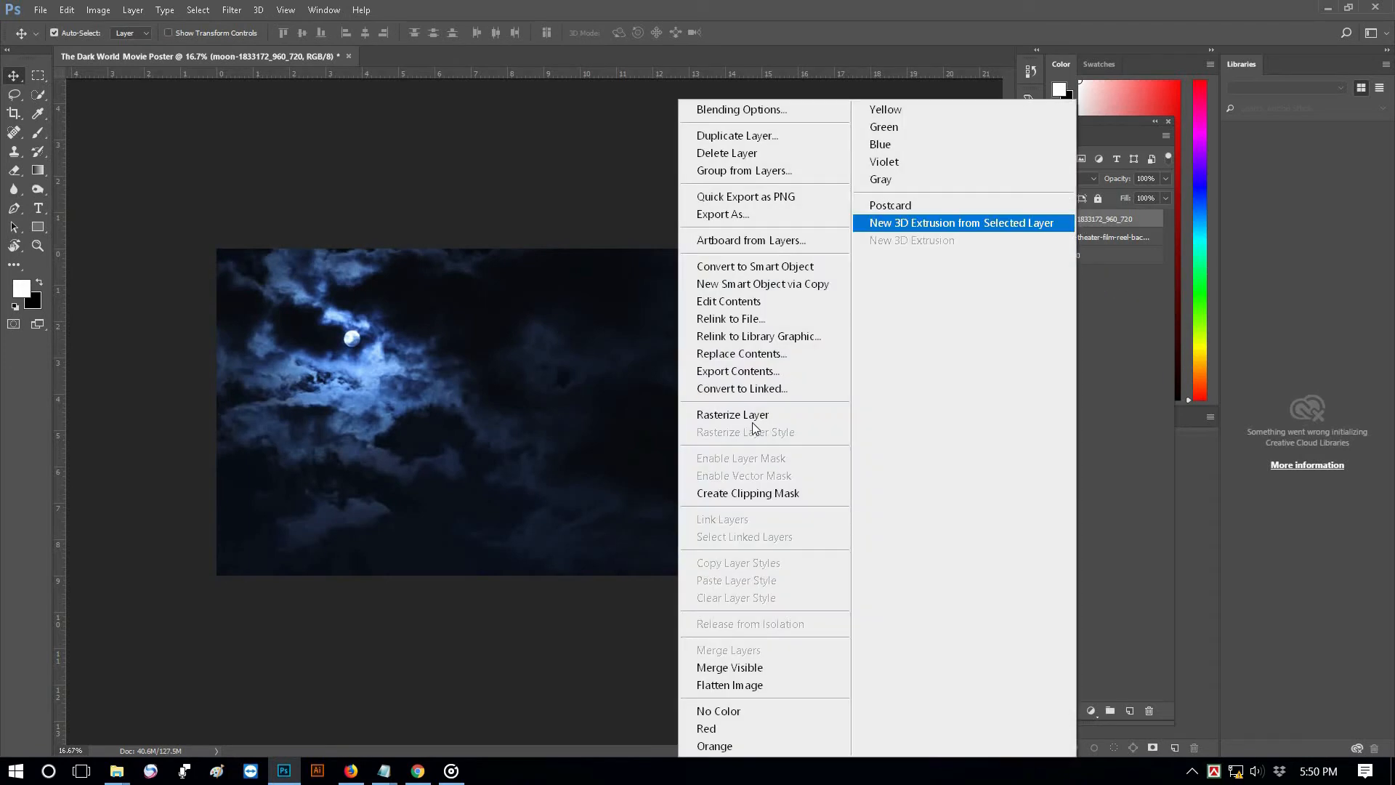
click(752, 423)
Erase the moon layer with a 300 px eraser, leaving the moon and clouds at upper left
right_click(19, 173)
click(77, 173)
key(bracketright)
mouse_move(426, 443)
mouse_down()
mouse_move(446, 446)
mouse_move(487, 385)
mouse_move(654, 357)
mouse_move(771, 385)
mouse_move(625, 541)
mouse_move(519, 509)
mouse_move(291, 553)
mouse_move(360, 440)
mouse_move(341, 447)
mouse_move(327, 393)
mouse_move(276, 429)
mouse_move(298, 378)
mouse_move(400, 320)
mouse_up()
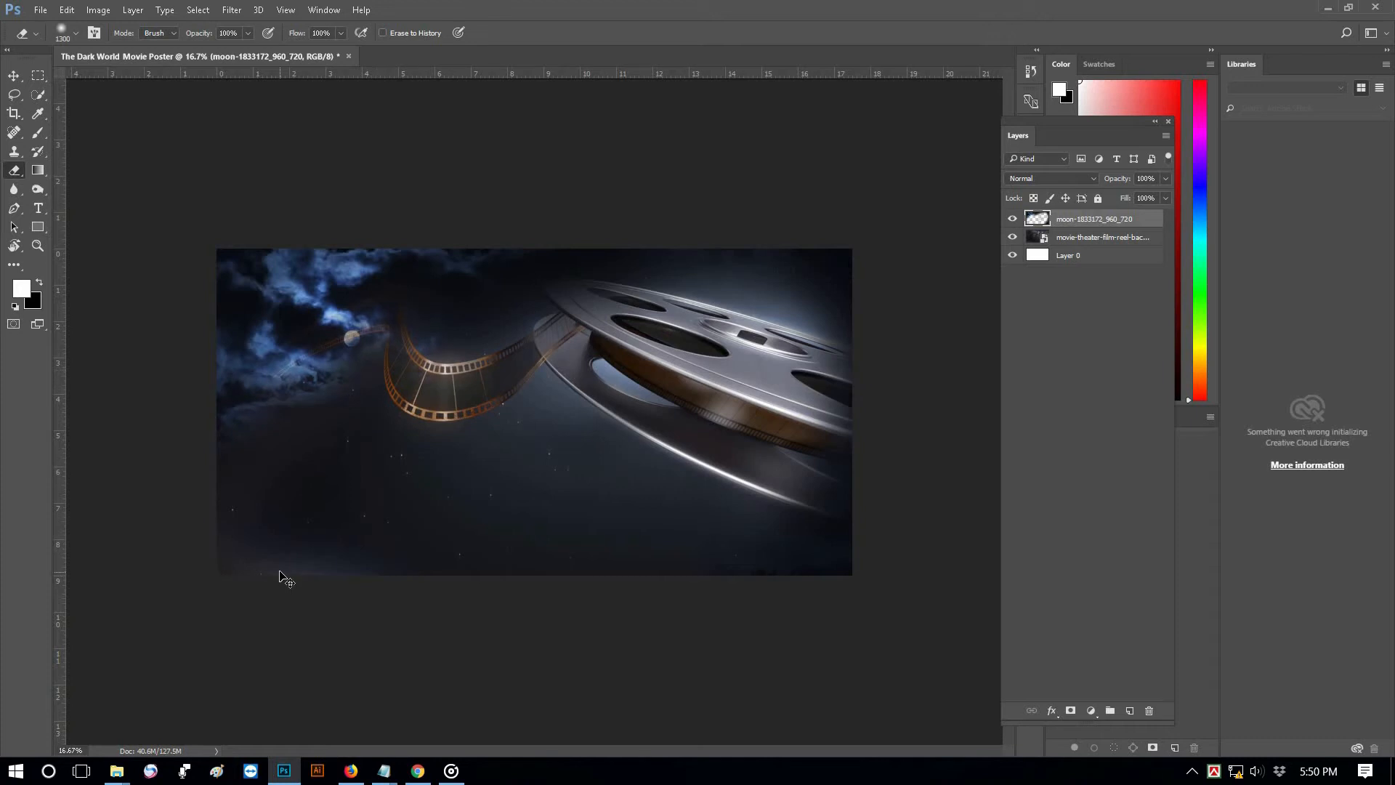
key(ctrl+alt+z)
key(ctrl+alt+z)
key(ctrl+alt+z)
key(ctrl+alt+z)
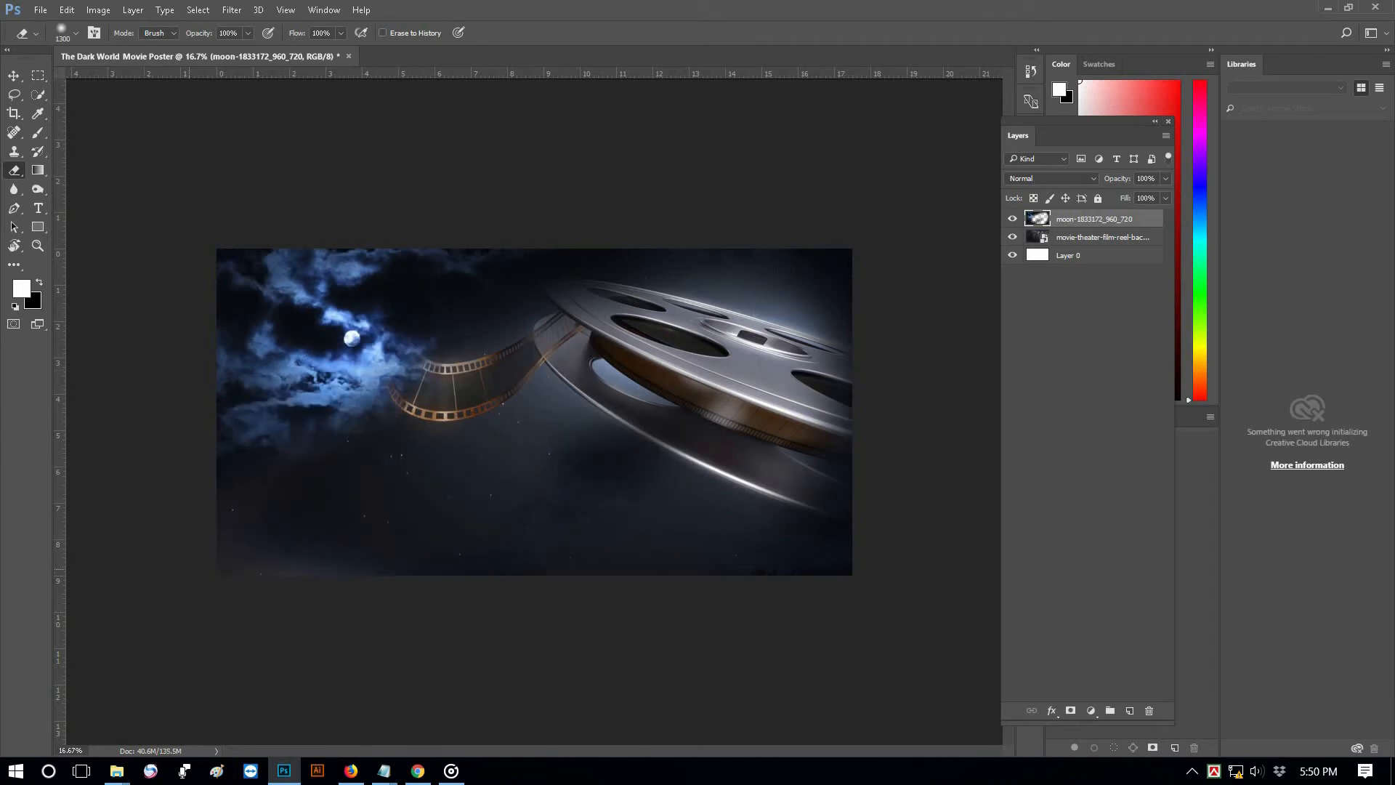
drag(14, 170, 90, 170)
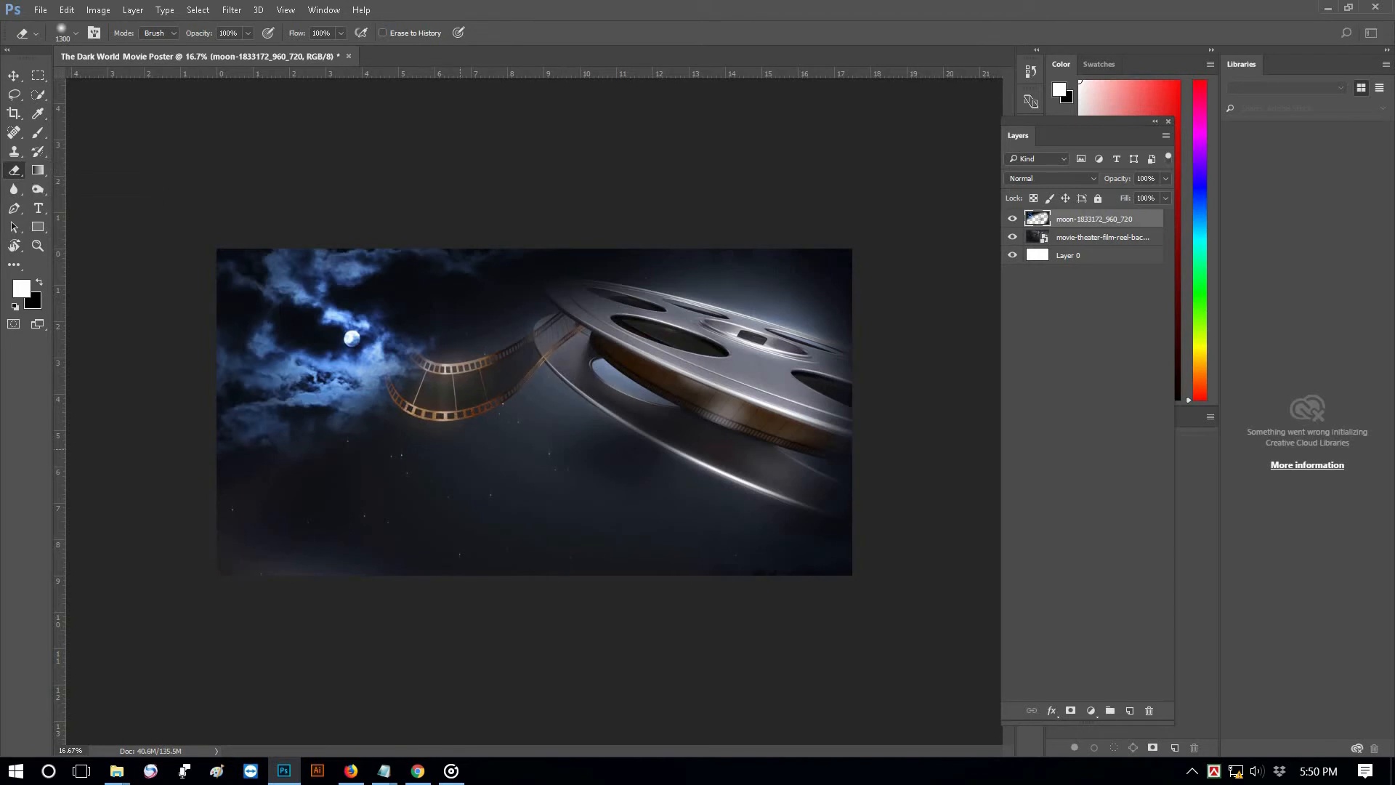
mouse_move(254, 561)
mouse_down()
mouse_move(846, 541)
mouse_move(868, 363)
mouse_up()
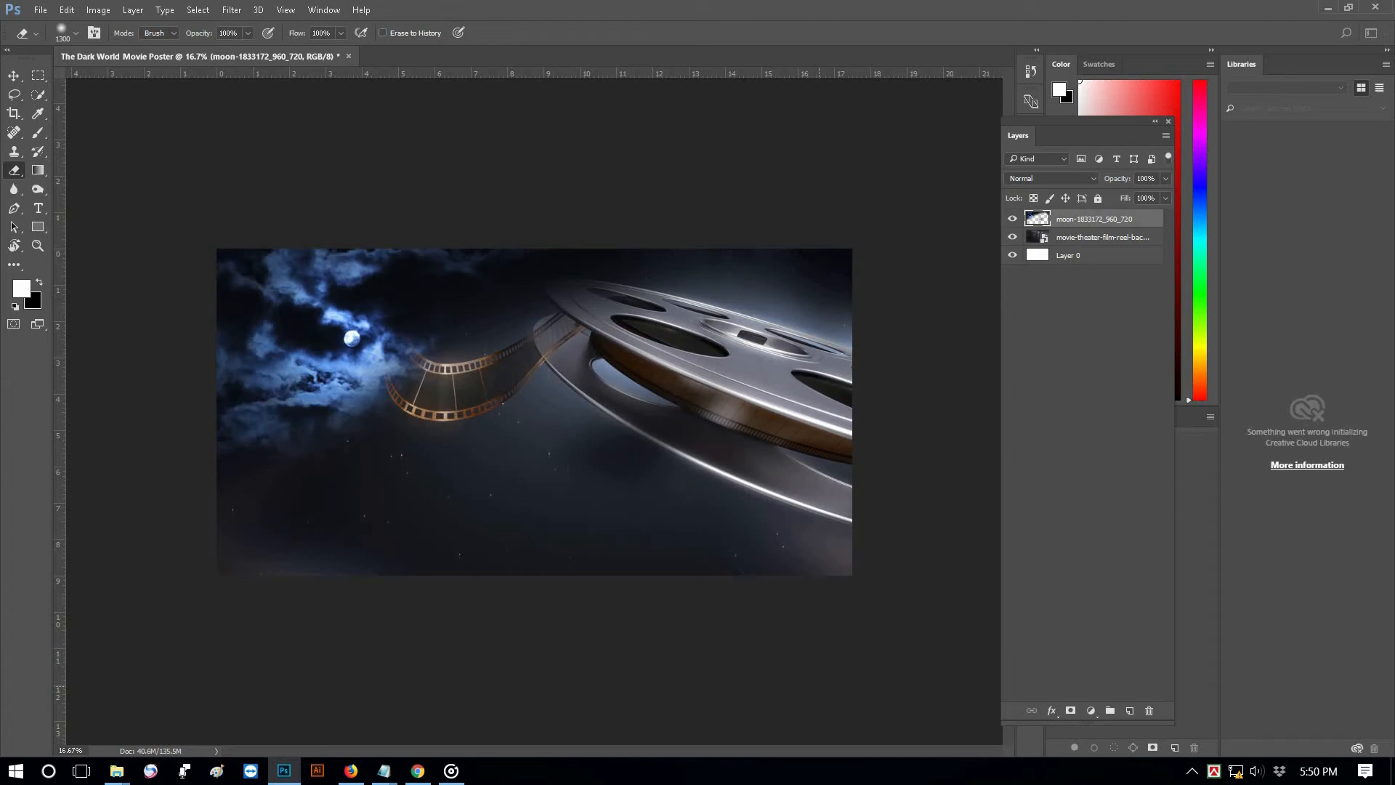
Open the film-set photo and copy the quick-selected woman onto her own layer
key(w)
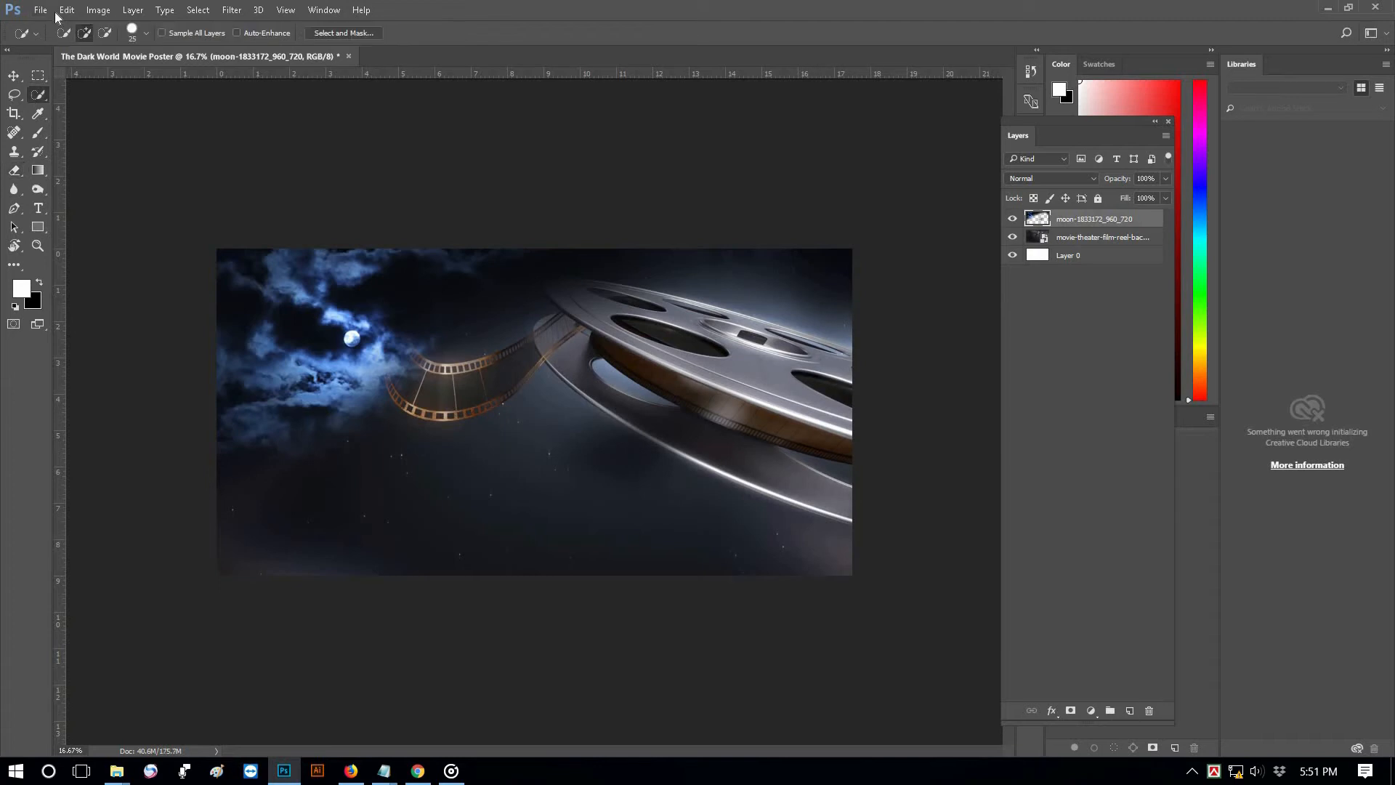
click(48, 11)
click(61, 44)
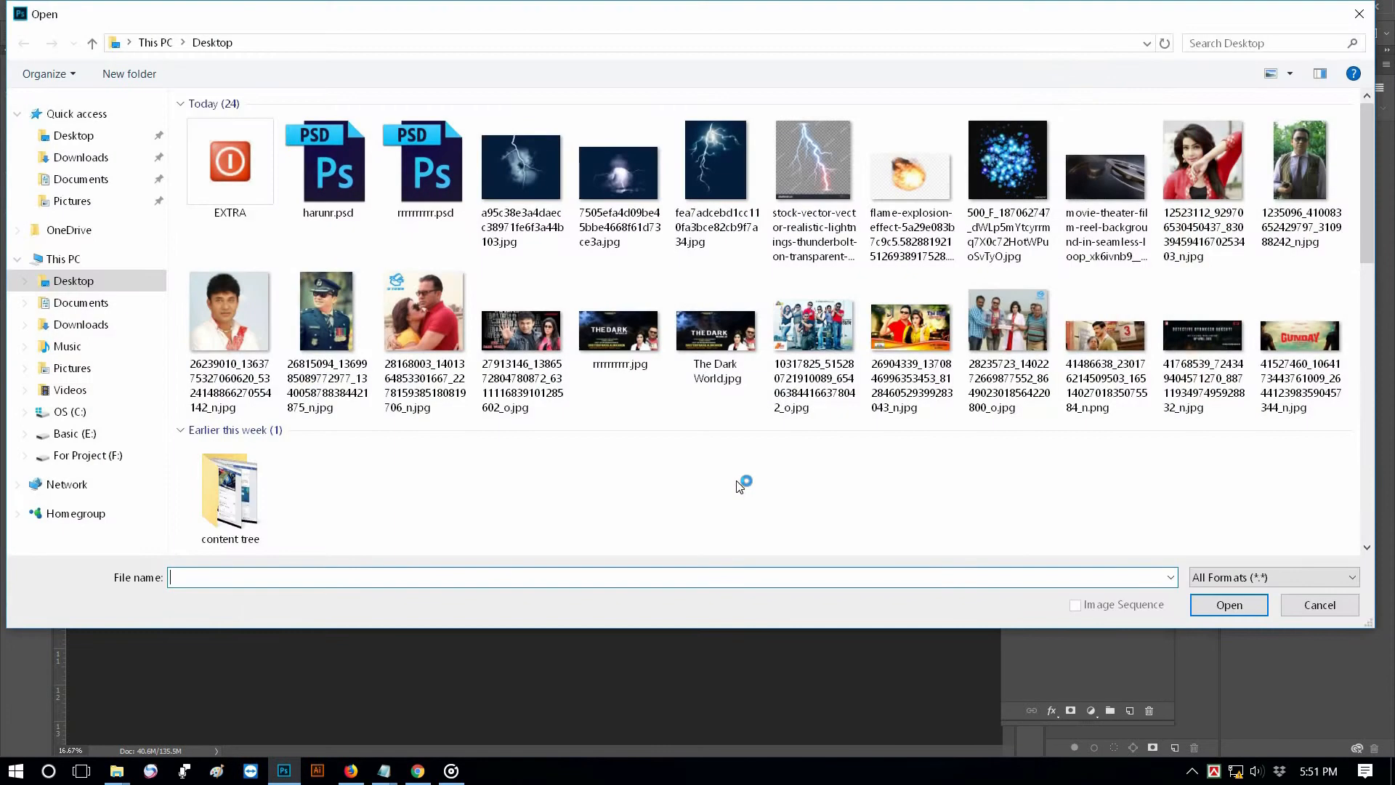
double_click(1019, 318)
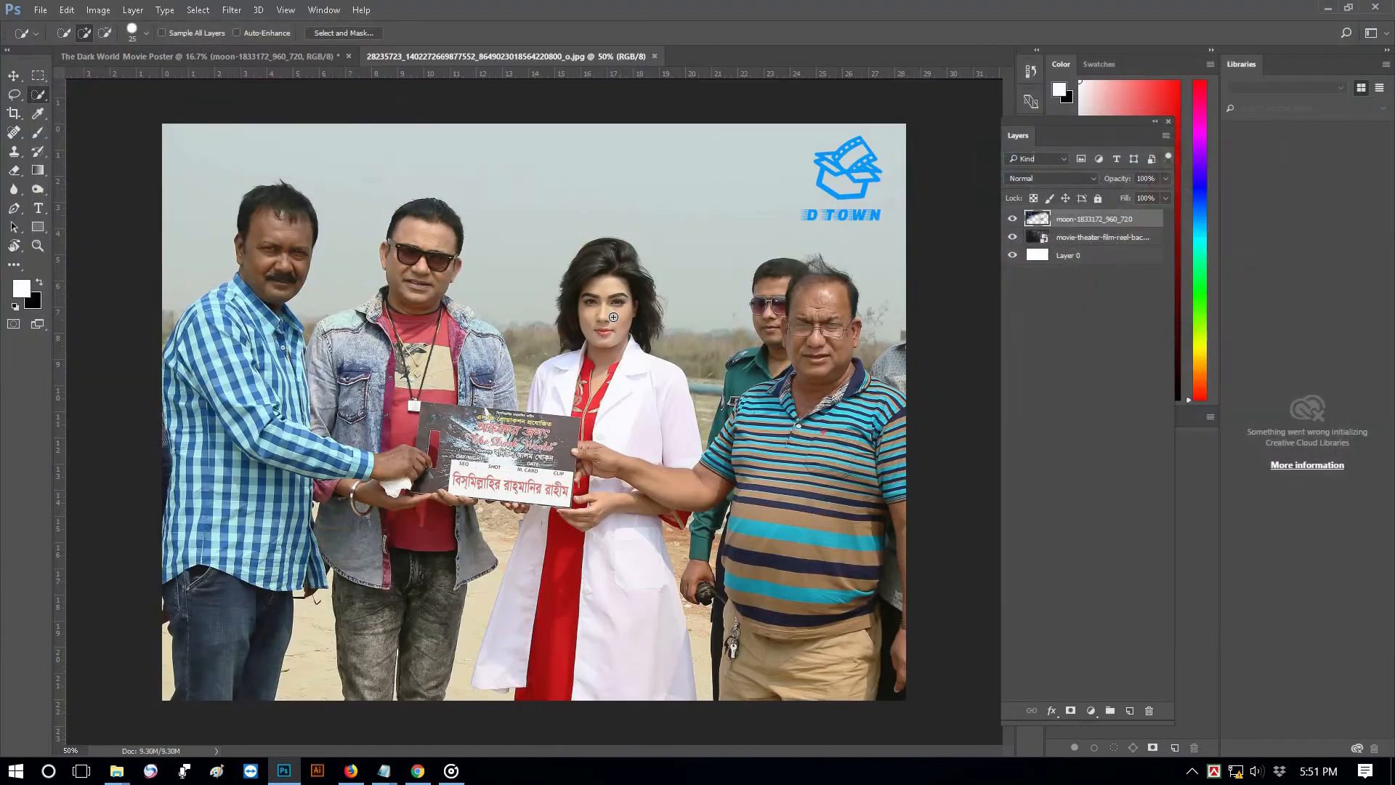
scroll(635, 297, up, 1)
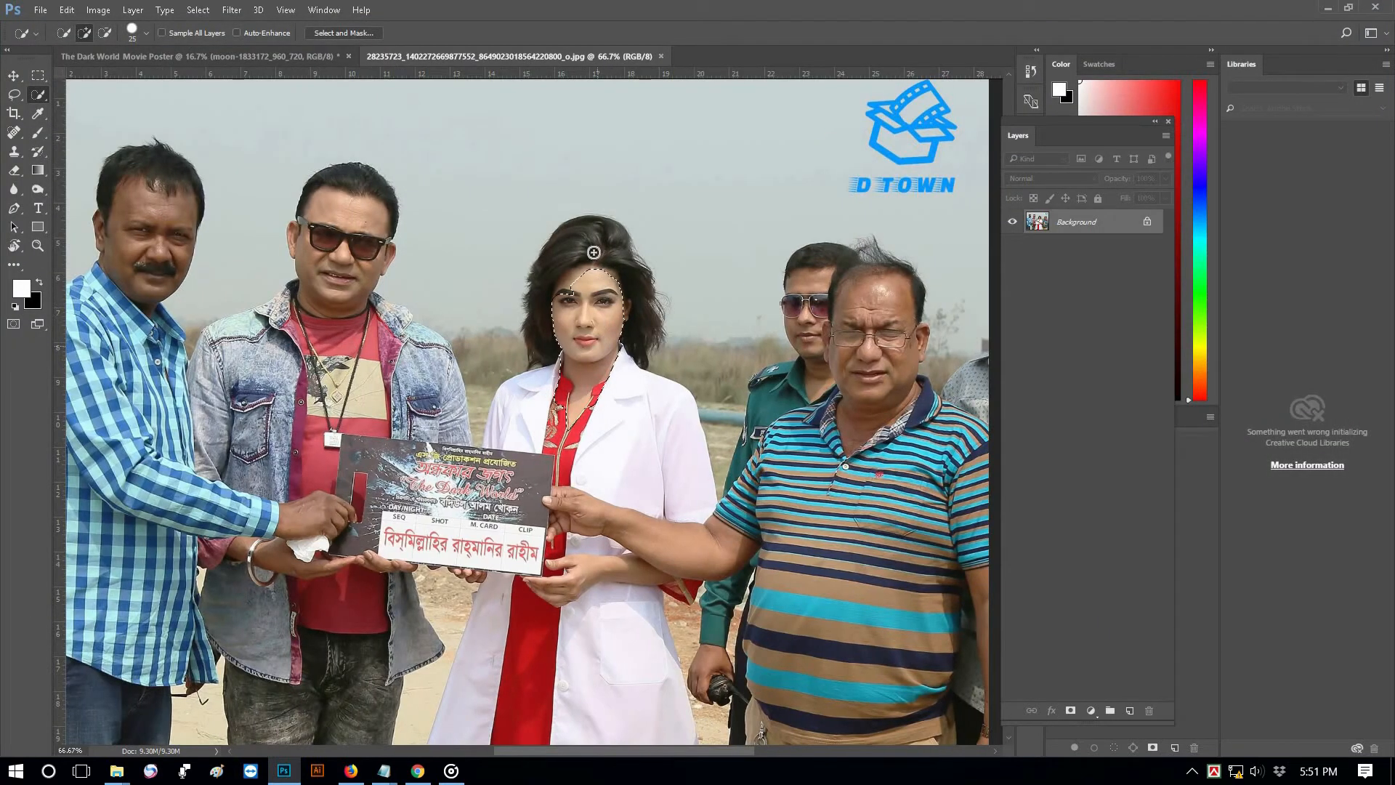
mouse_move(574, 268)
mouse_down()
mouse_move(559, 405)
mouse_move(553, 368)
mouse_move(525, 399)
mouse_move(599, 411)
mouse_move(624, 443)
mouse_move(581, 419)
mouse_up()
right_click(583, 338)
click(666, 466)
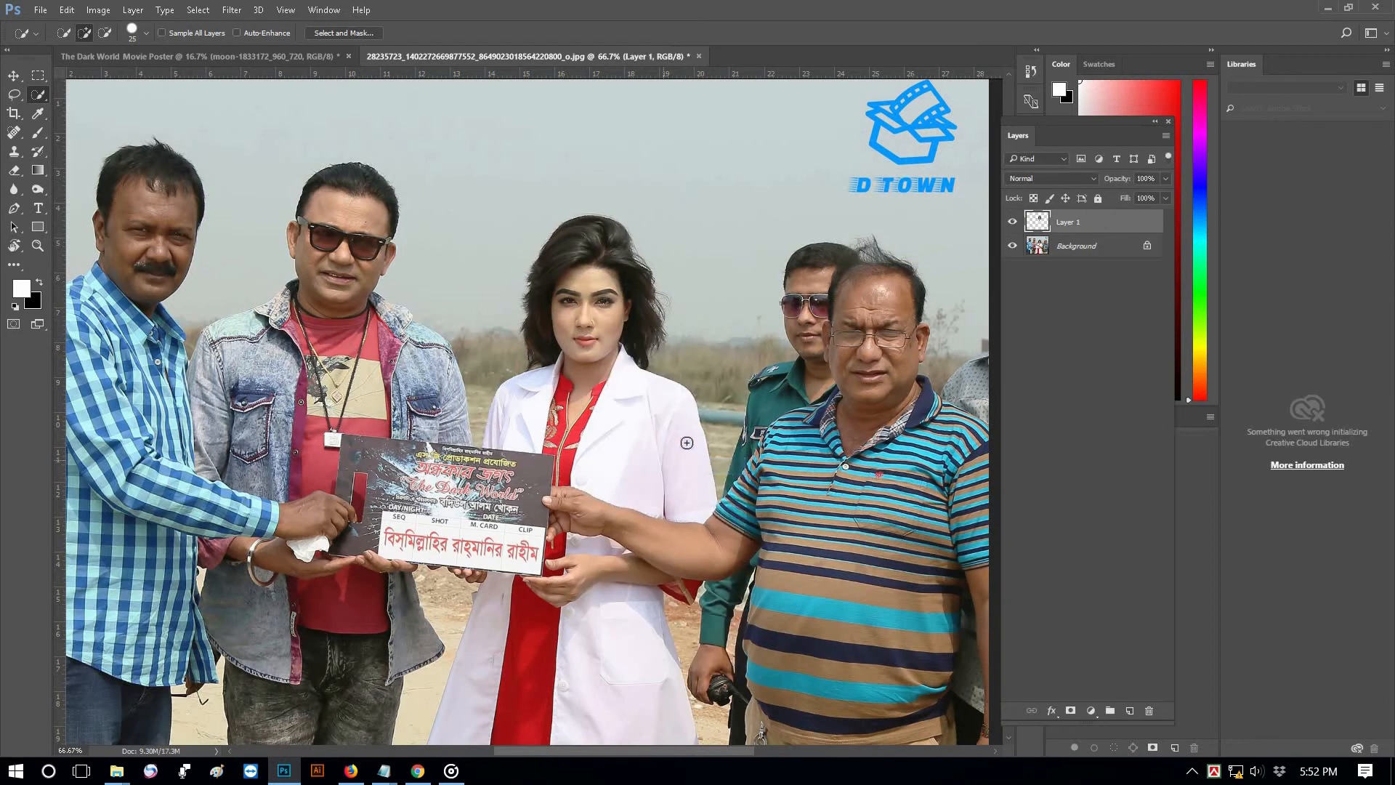
Copy the man in sunglasses onto a new layer and hide the Background photo layer
click(1017, 254)
mouse_move(325, 331)
mouse_down()
mouse_move(287, 370)
mouse_move(273, 327)
mouse_move(313, 329)
mouse_move(213, 337)
mouse_move(215, 421)
mouse_move(242, 403)
mouse_move(258, 482)
mouse_move(278, 434)
mouse_move(310, 444)
mouse_move(335, 403)
mouse_move(378, 400)
mouse_move(329, 424)
mouse_move(401, 407)
mouse_move(421, 378)
mouse_move(384, 318)
mouse_move(412, 325)
mouse_up()
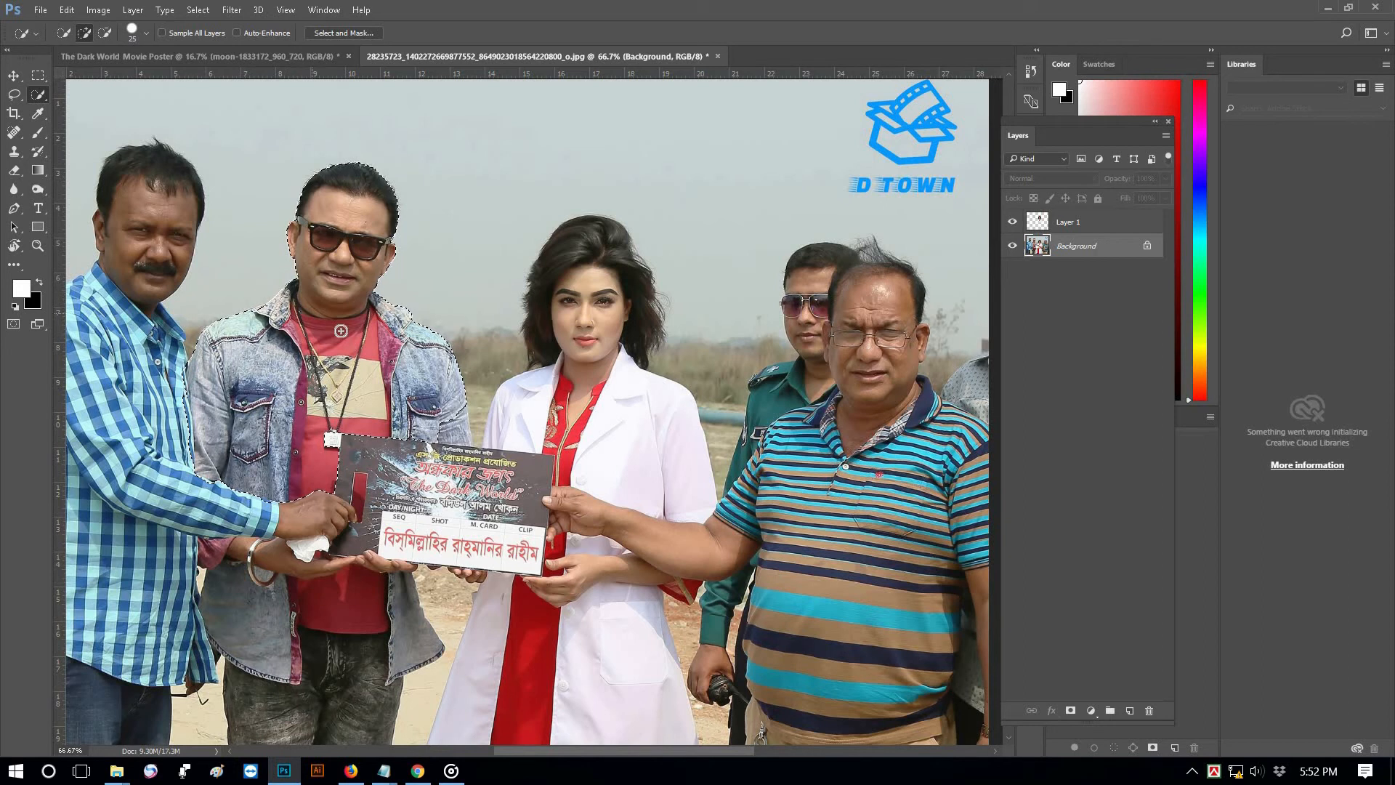
scroll(416, 391, up, 1)
drag(415, 391, 430, 318)
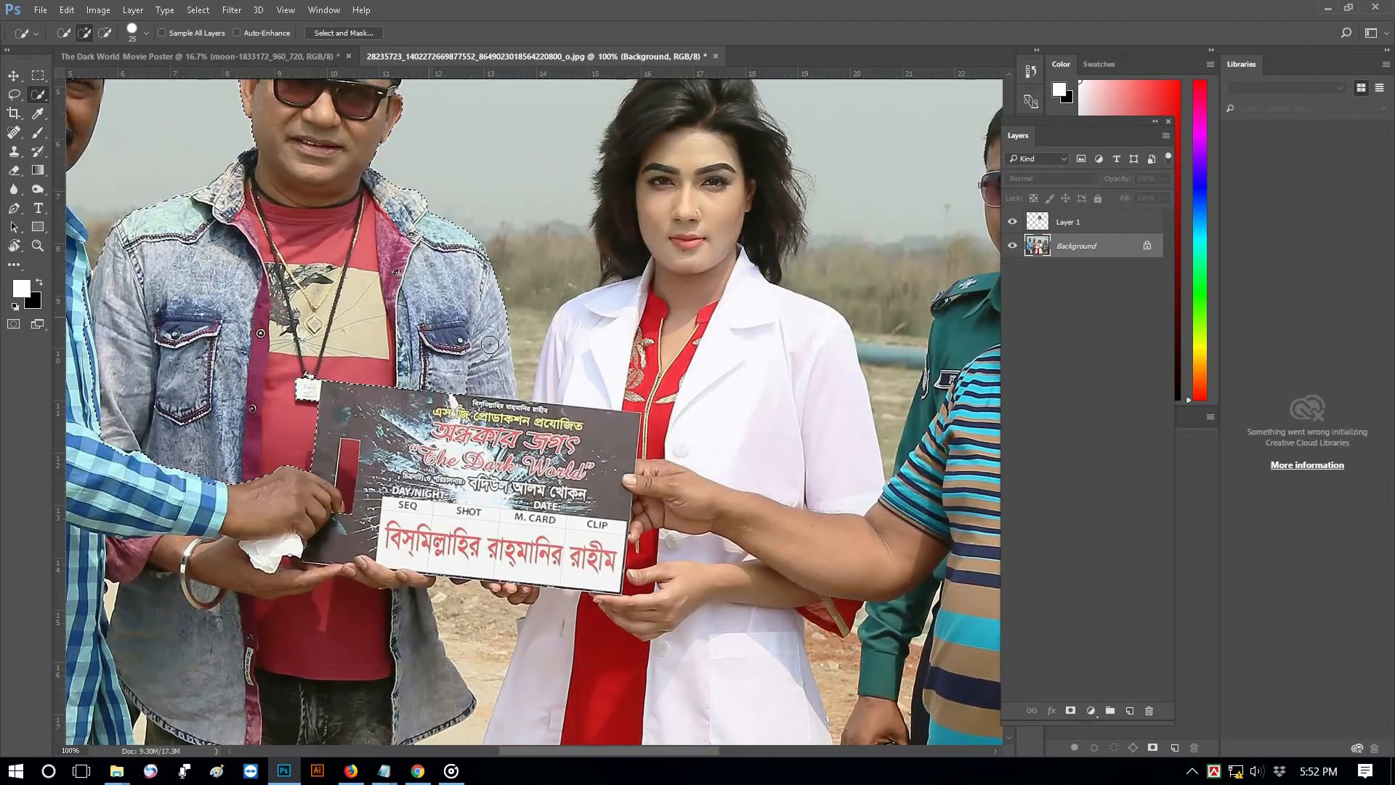
right_click(398, 304)
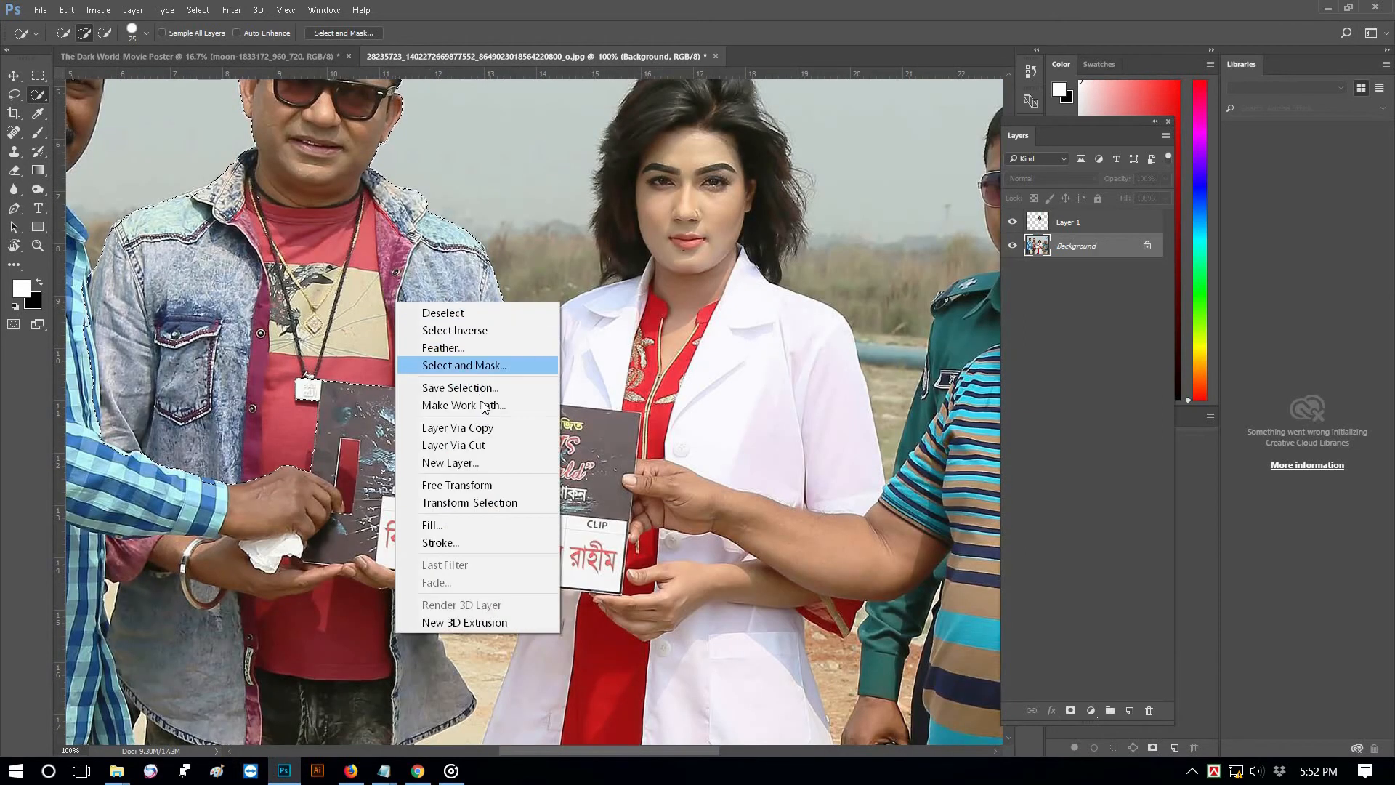
click(483, 428)
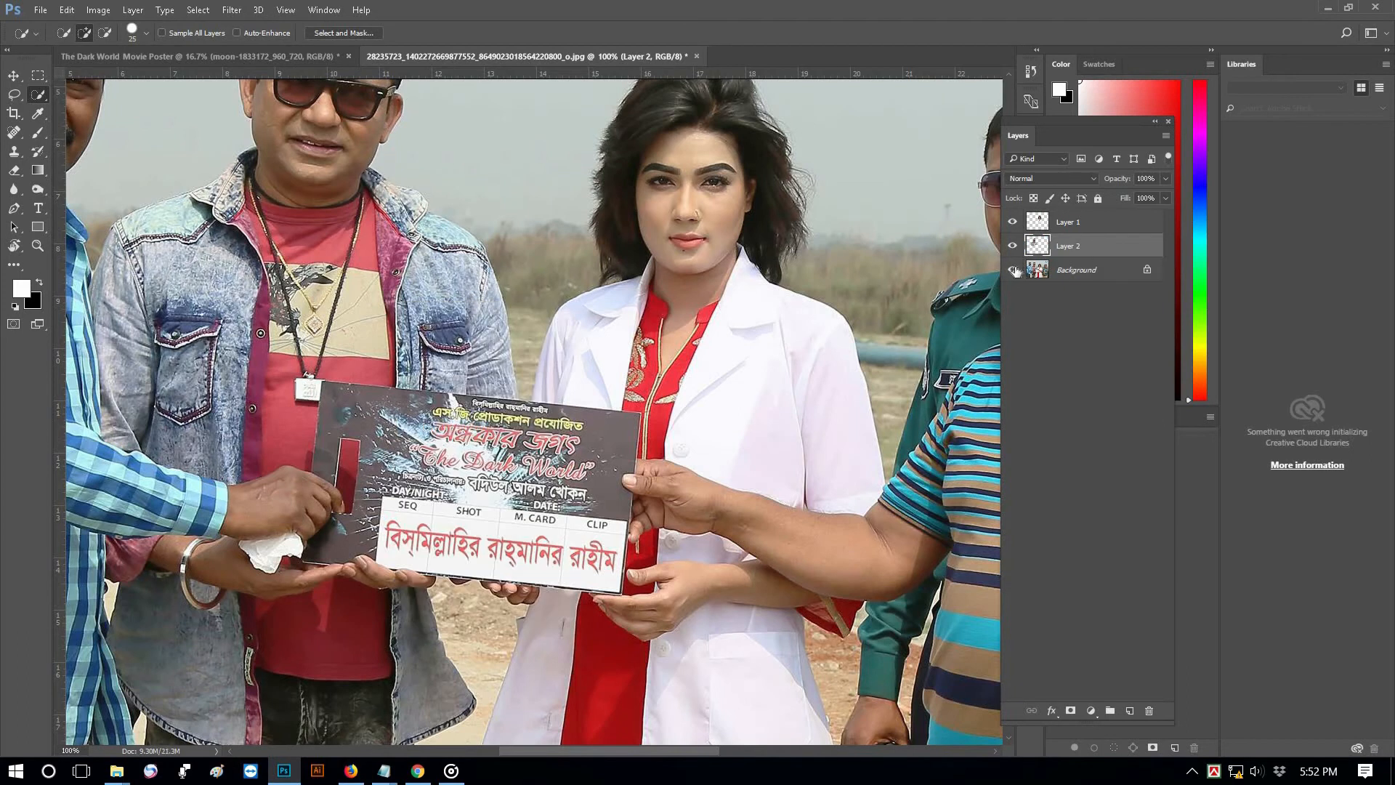
click(1015, 271)
Drag both actor layers into the poster and enlarge them to about 177% at the lower right
click(480, 296)
click(479, 296)
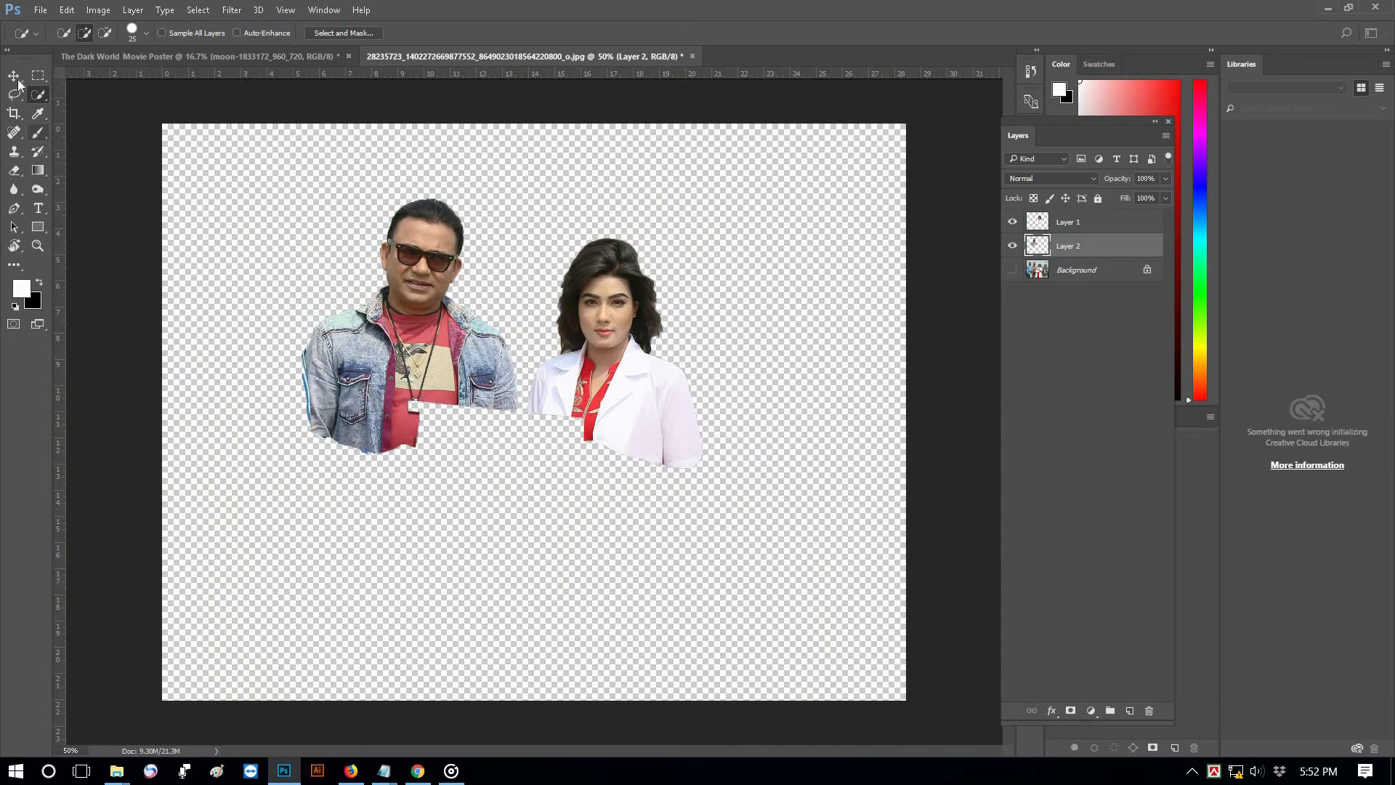
key(v)
ctrl+click(1075, 222)
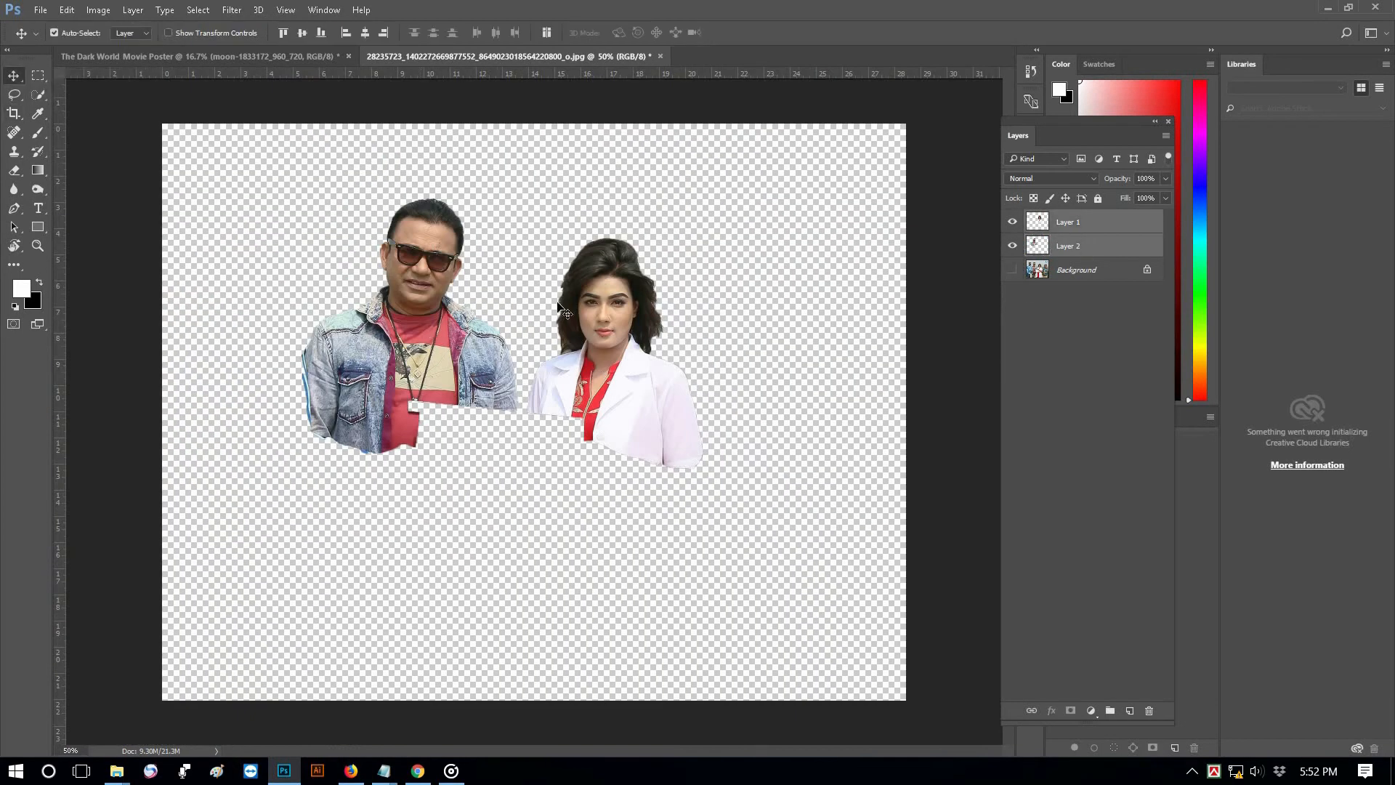
drag(567, 176, 503, 347)
drag(729, 511, 760, 528)
key(ctrl+t)
drag(817, 422, 913, 349)
drag(786, 534, 752, 556)
key(Return)
Move the man to the poster's right edge, with the woman to his left
click(842, 507)
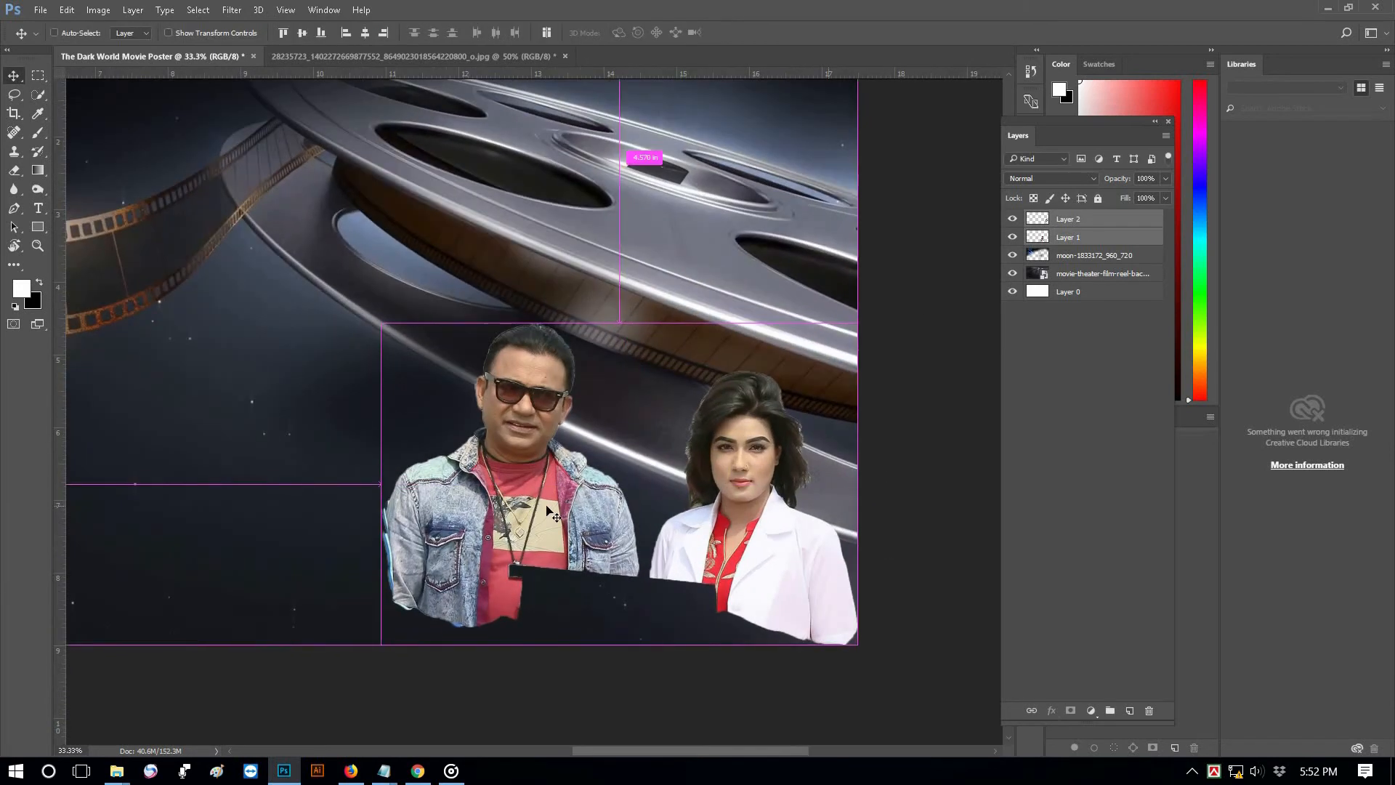
drag(499, 501, 473, 493)
click(1075, 238)
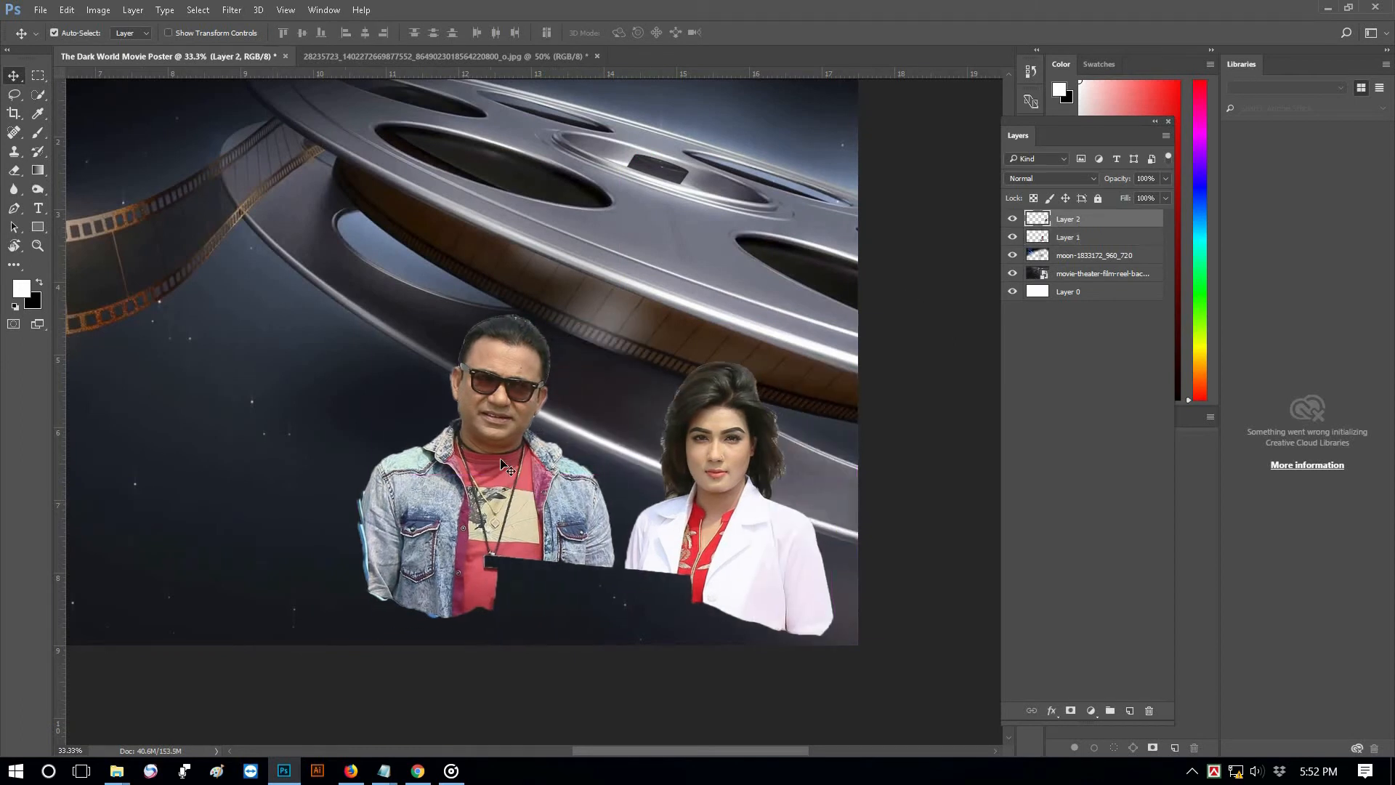
drag(534, 451, 627, 570)
click(753, 529)
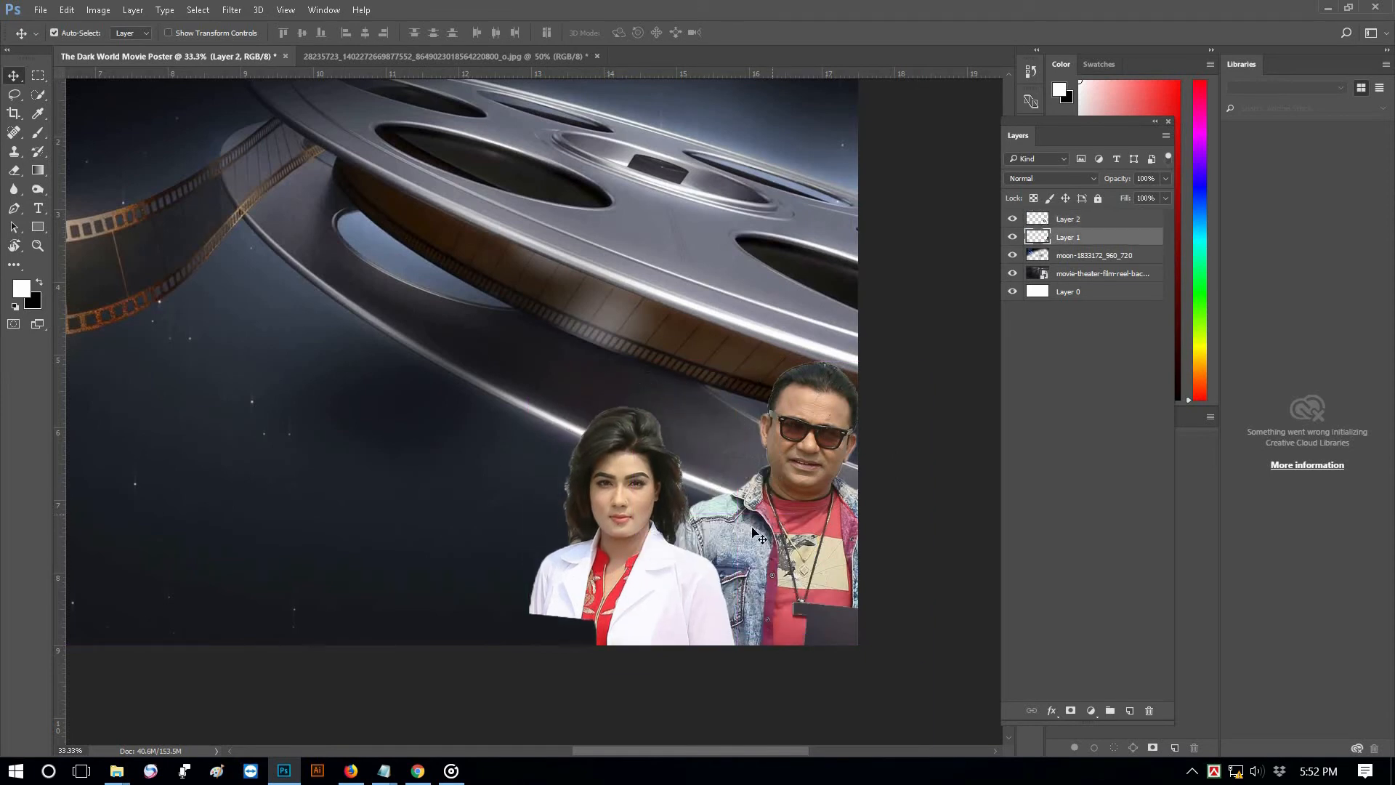
drag(761, 522, 736, 534)
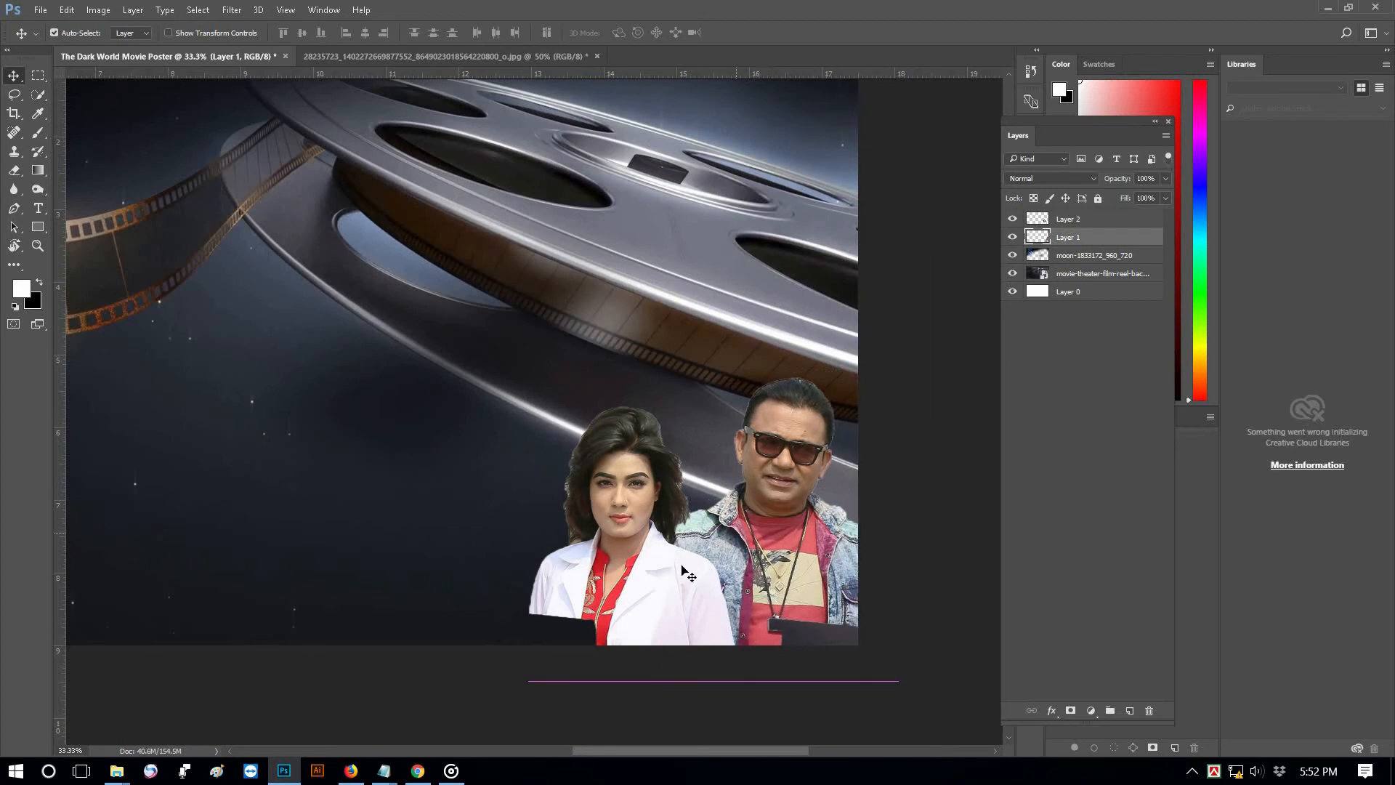
click(681, 565)
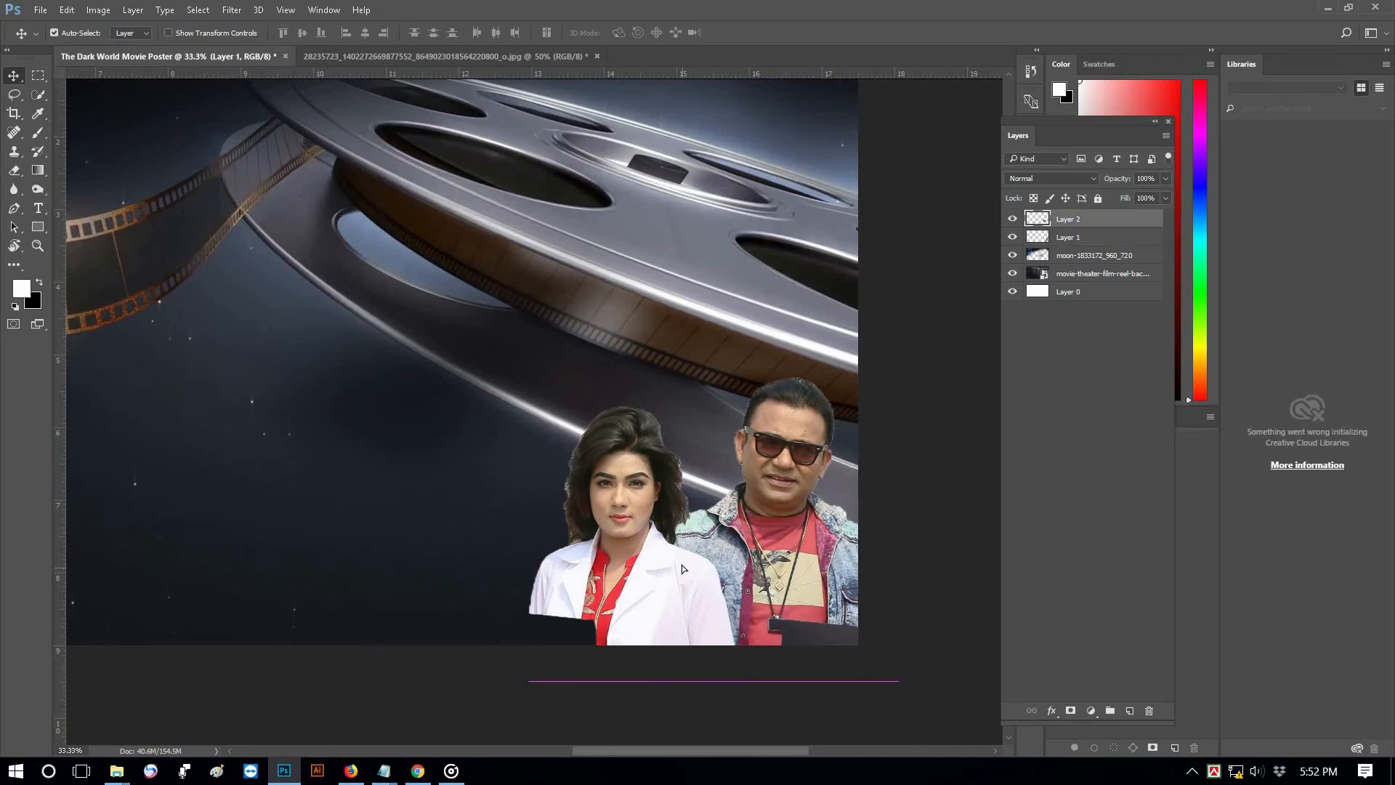
Add a Gradient Fill layer with its left stop set to black 000000, fading to transparent
click(1091, 710)
click(1112, 392)
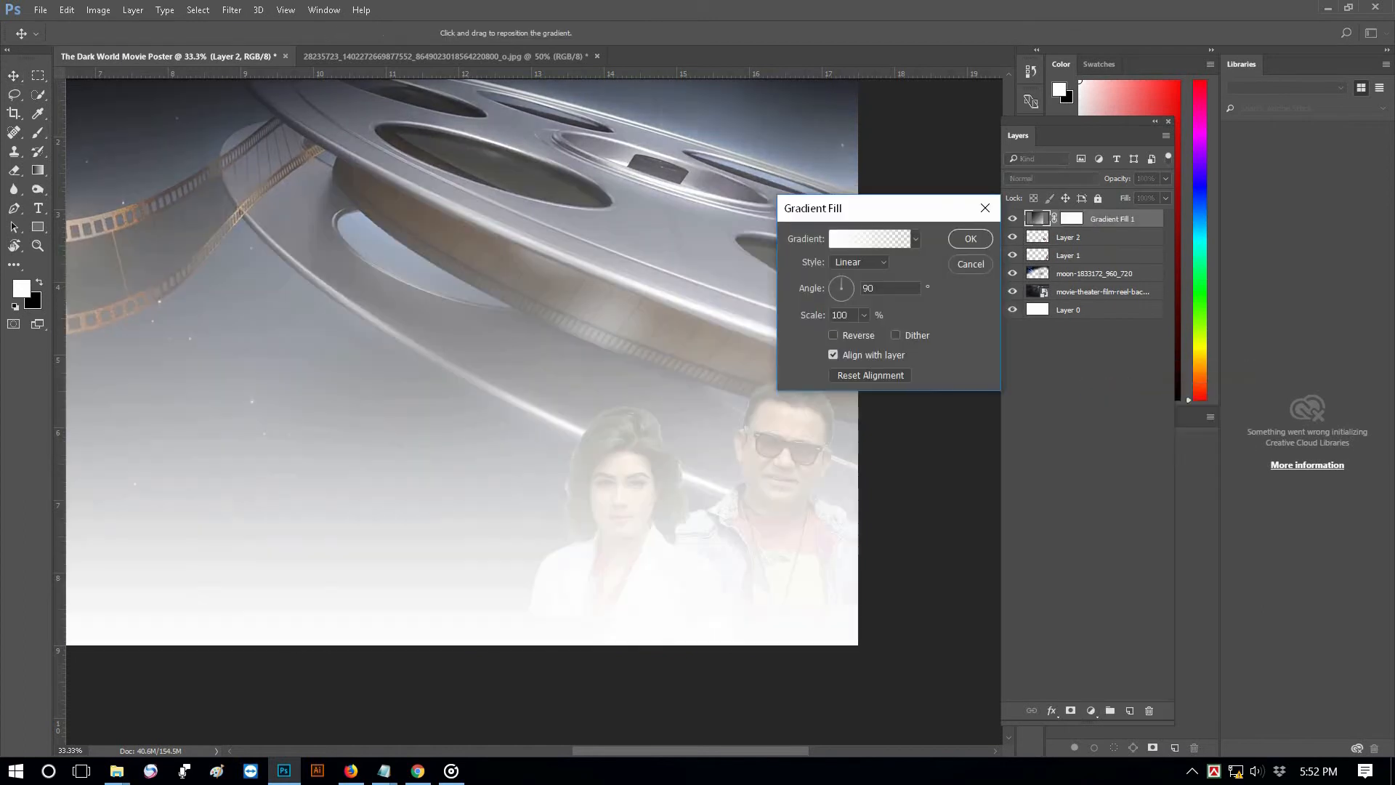
click(870, 238)
click(895, 392)
click(957, 450)
text(0000ff)
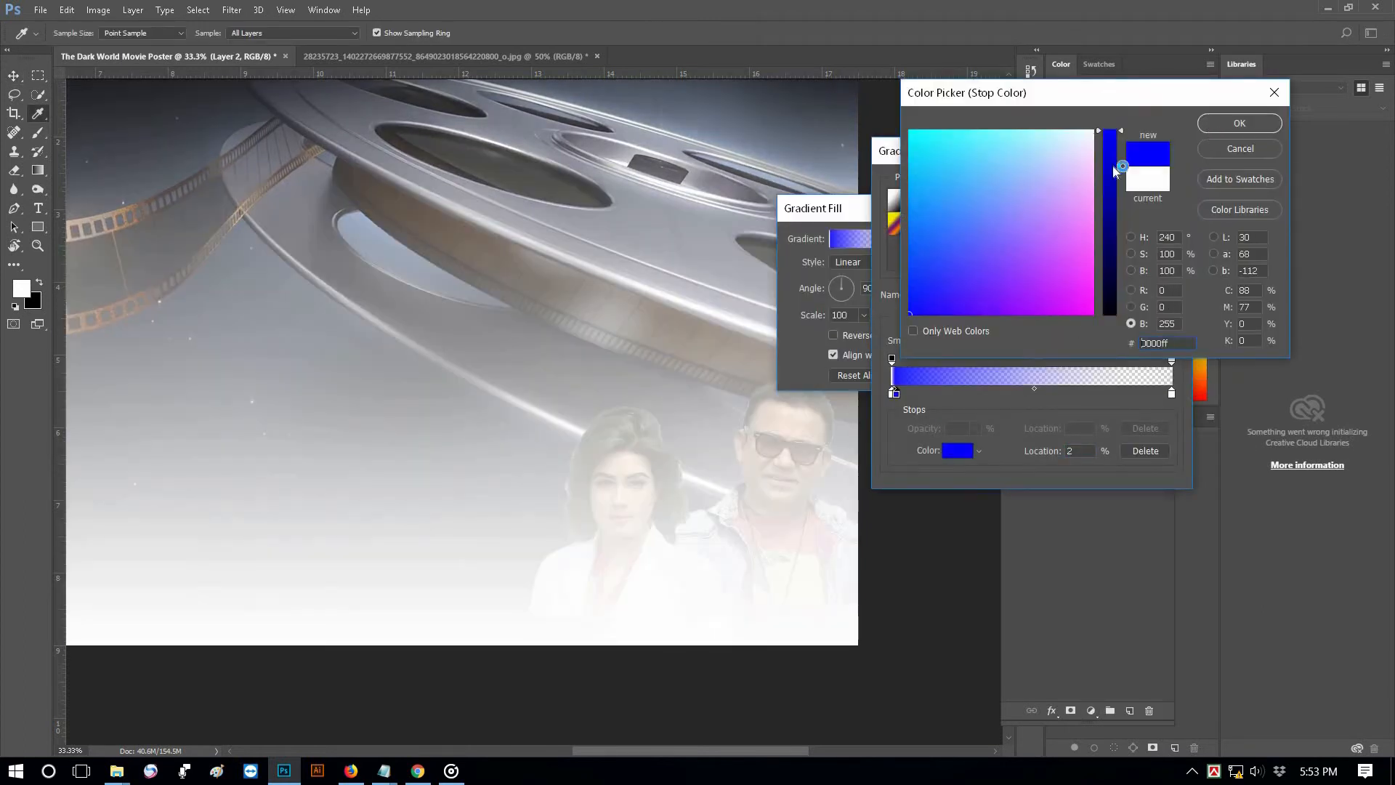
click(1102, 325)
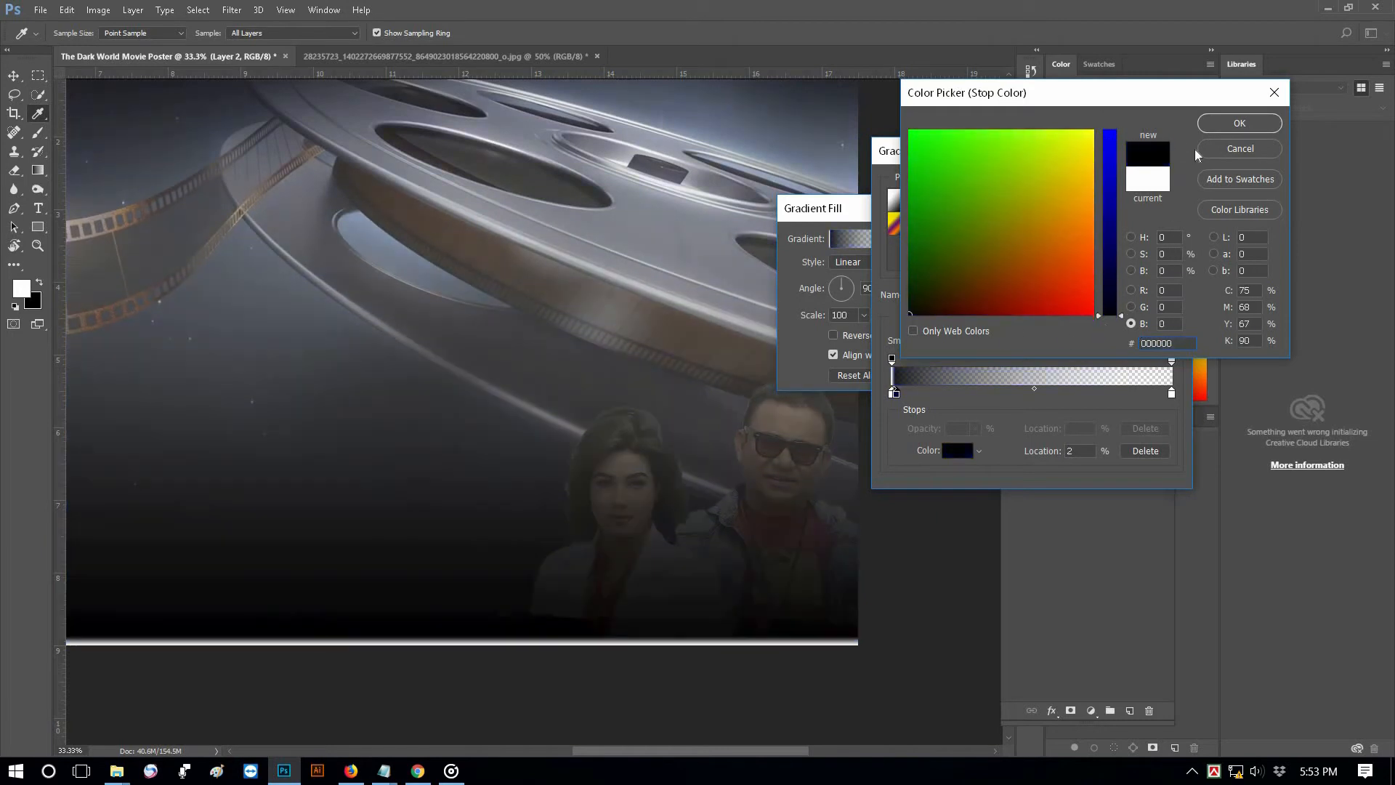
click(1239, 123)
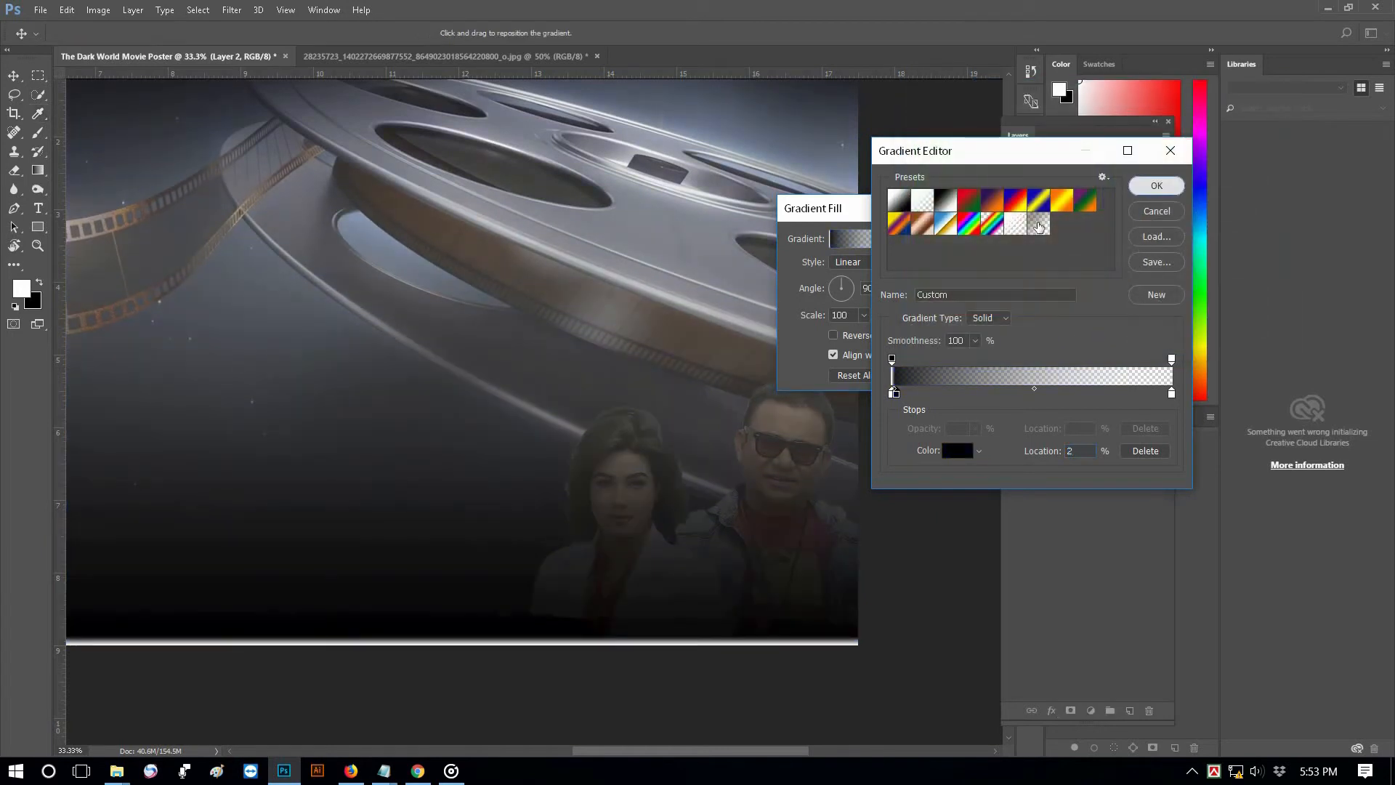
click(1157, 191)
Rasterize Gradient Fill 1, squash it into the poster's lower part, and move it below the actors
key(Return)
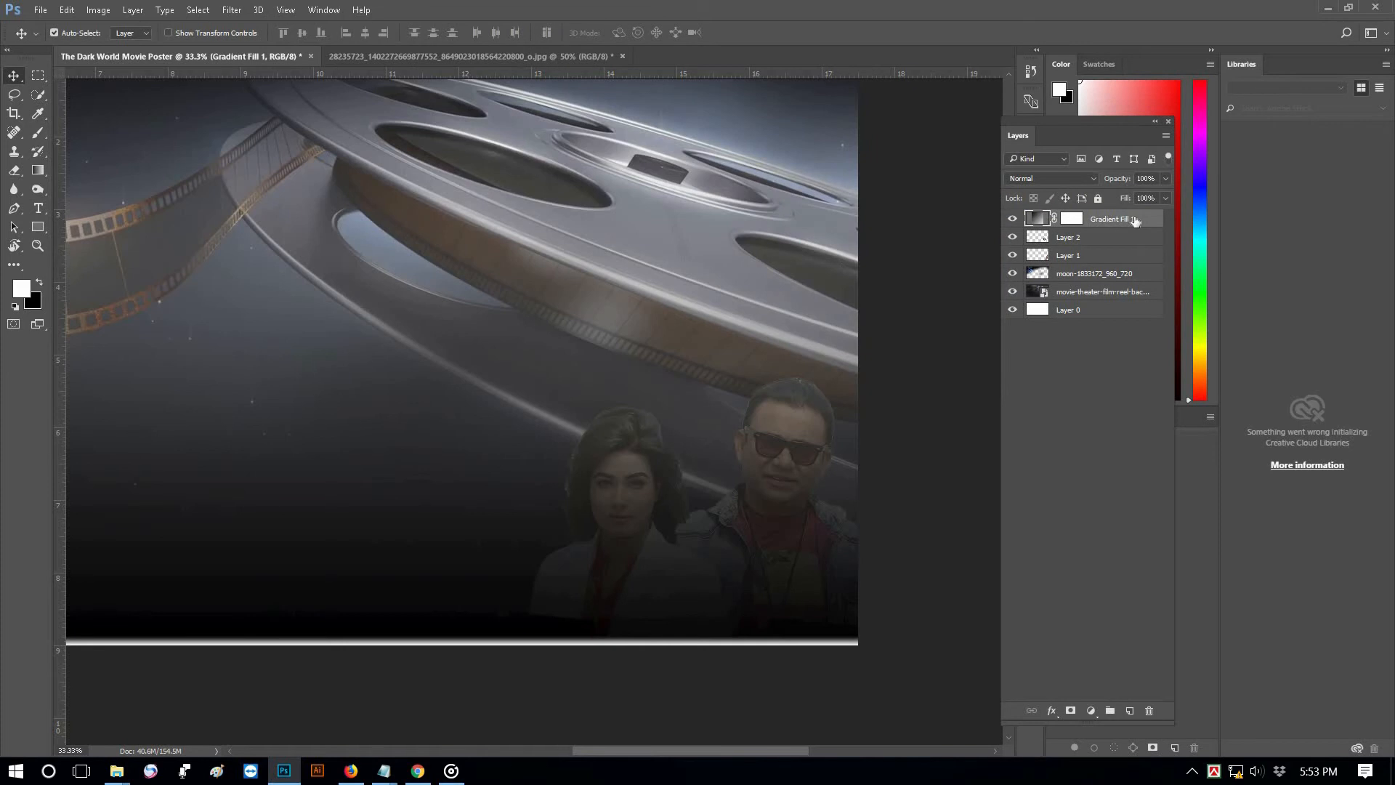
right_click(1022, 286)
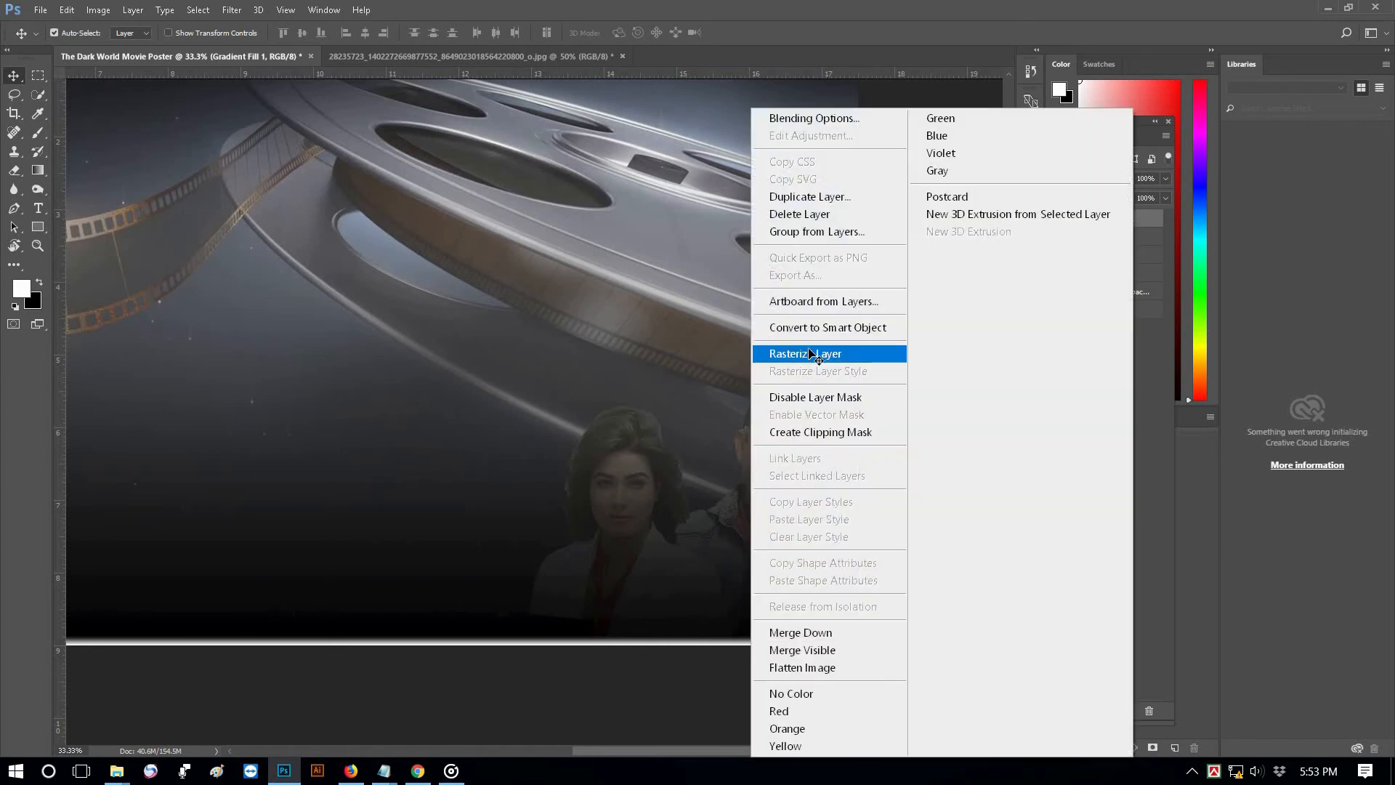
click(802, 355)
key(ctrl+t)
alt+click(599, 298)
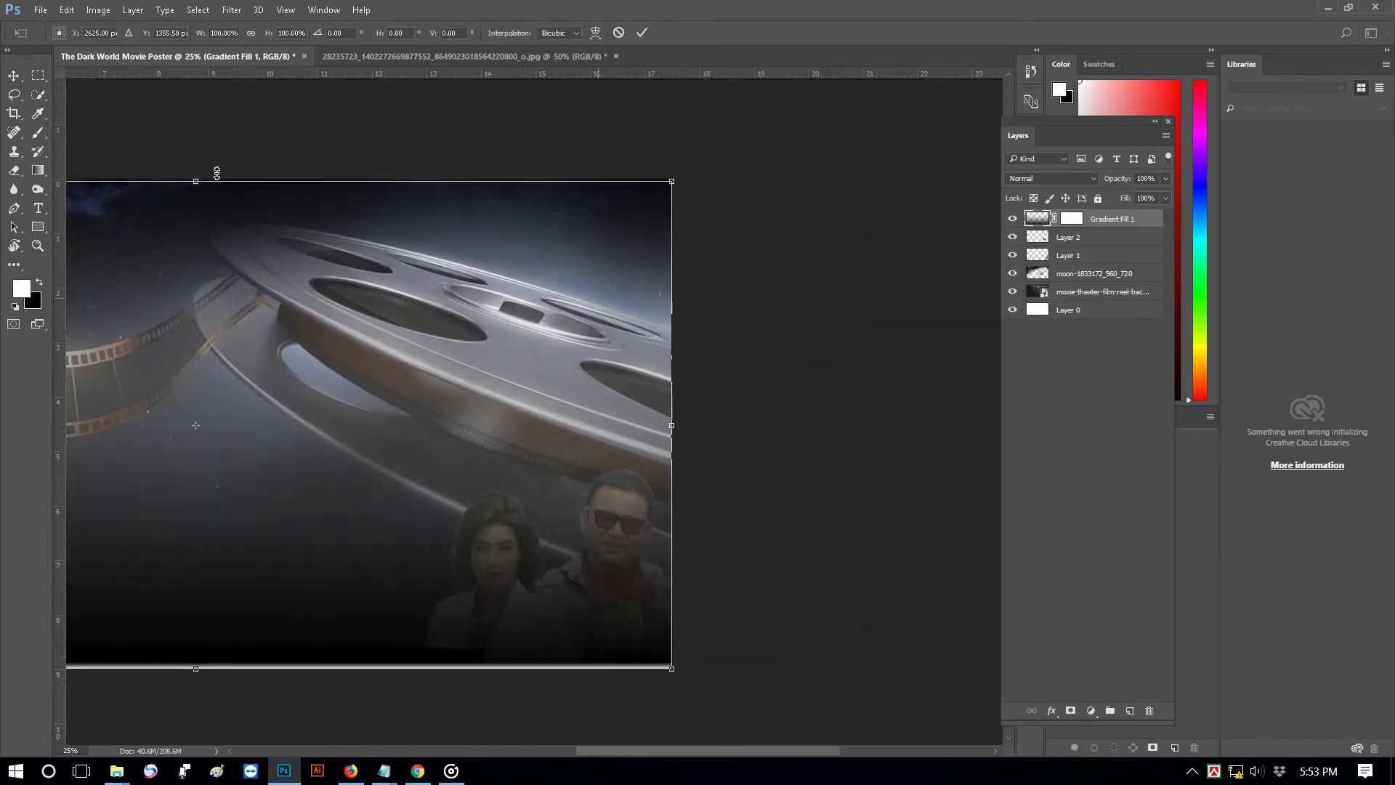
drag(210, 296, 190, 469)
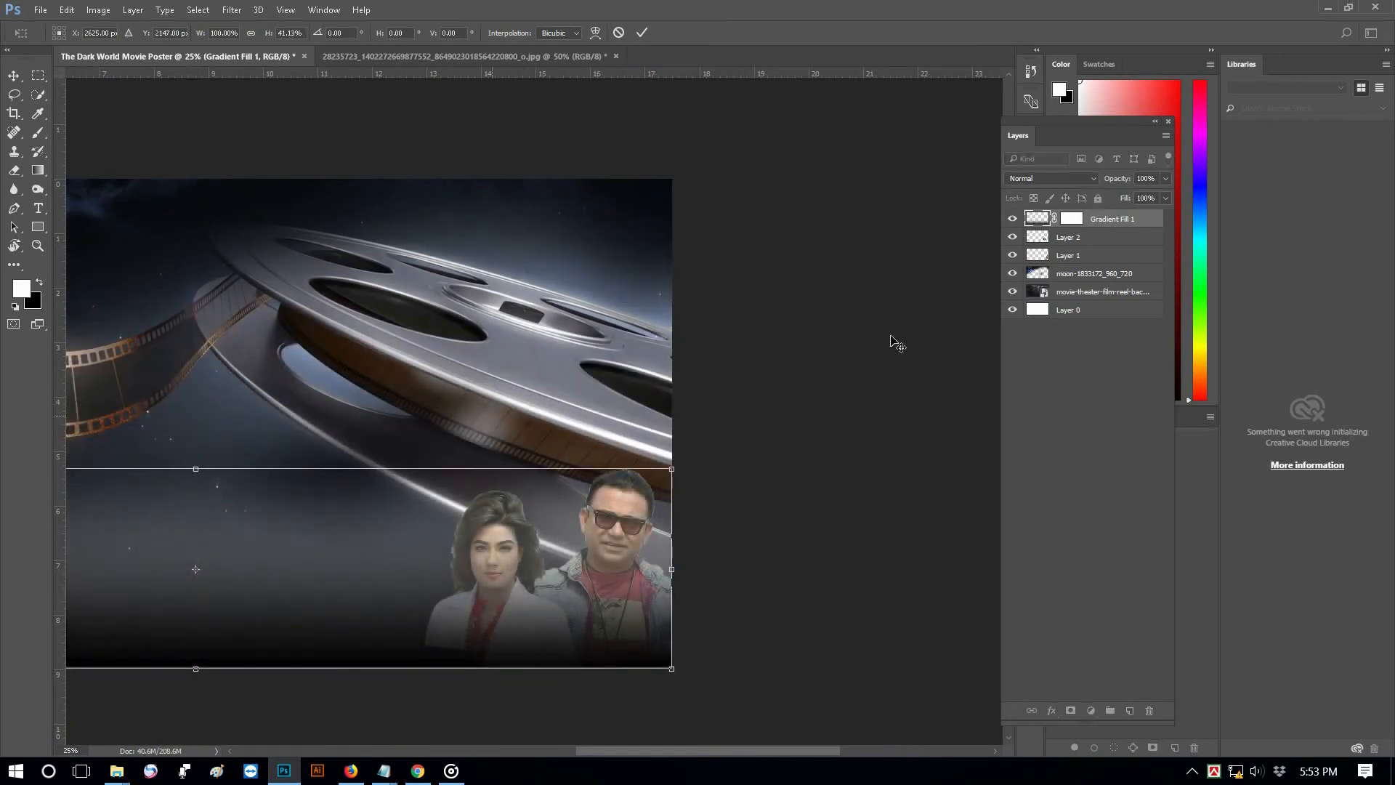
key(Return)
drag(1097, 246, 1098, 260)
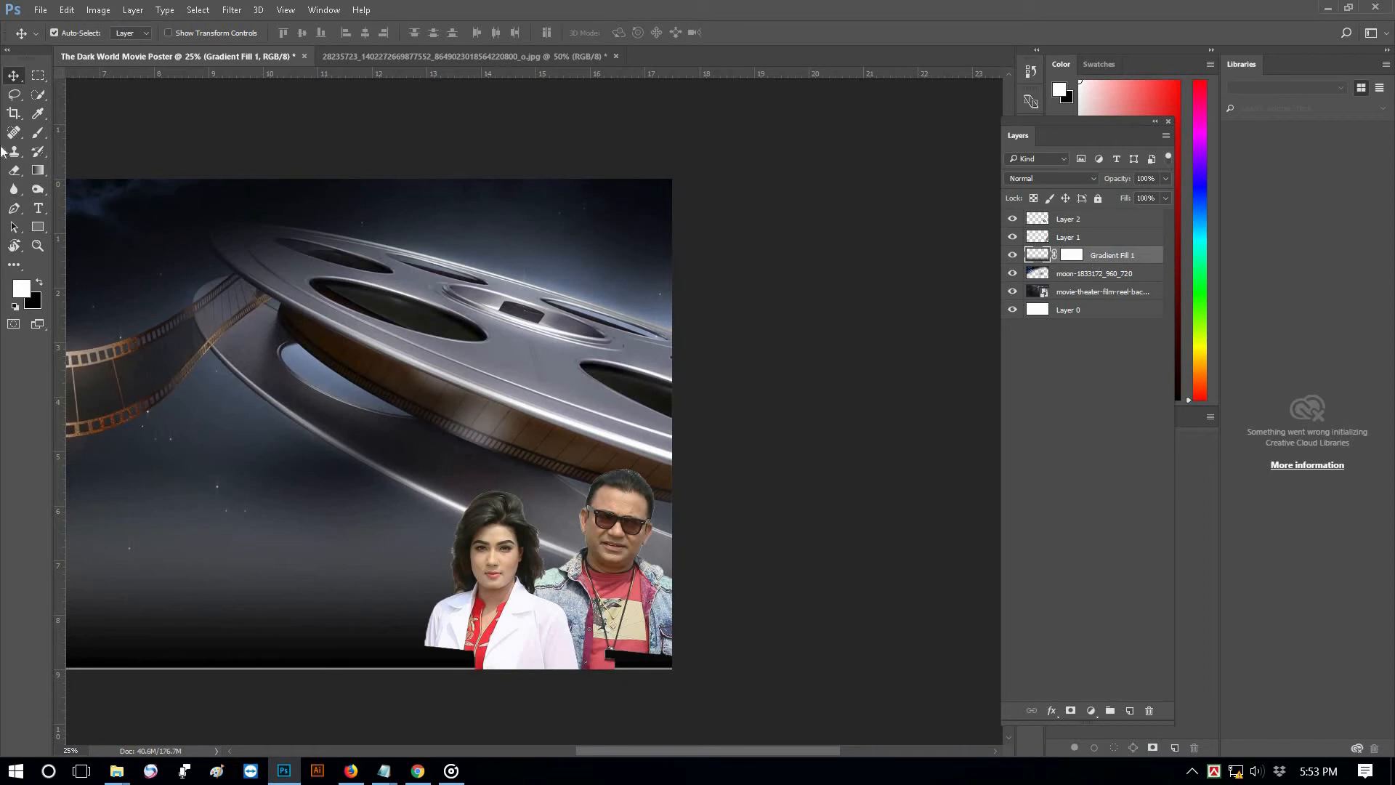
Merge the two actor layers and erase the black strips under them with a 400 px eraser
click(1073, 220)
shift+click(1074, 239)
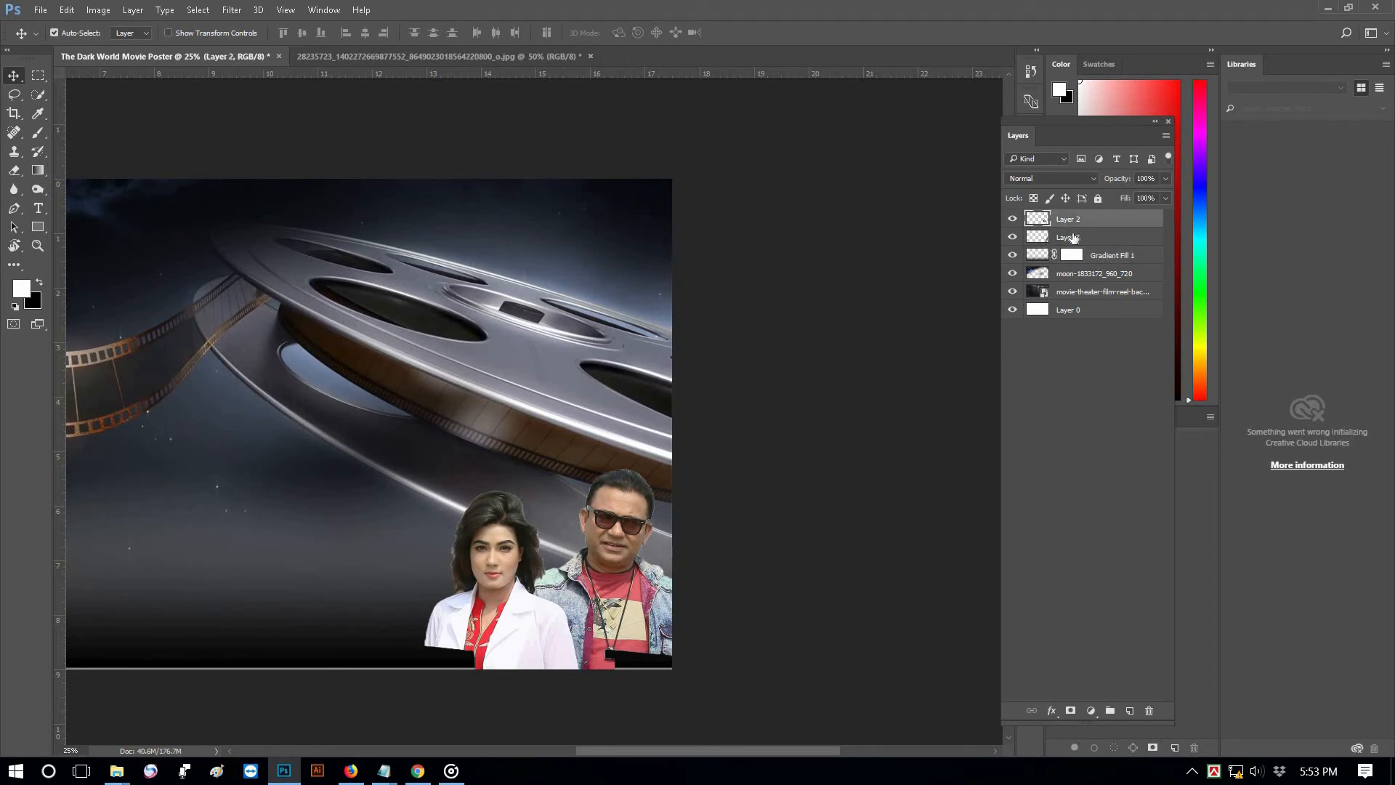
click(14, 170)
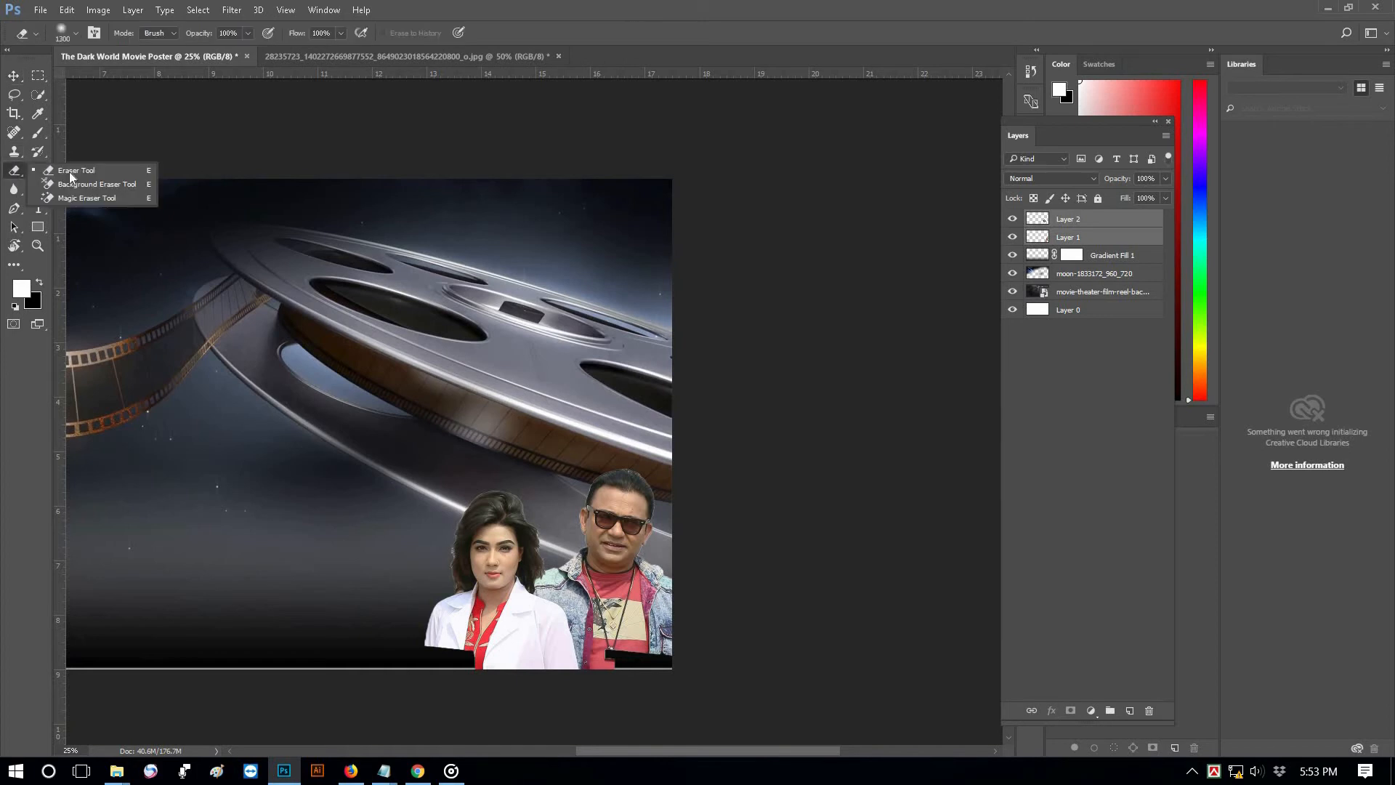
click(422, 559)
click(699, 295)
key(ctrl+e)
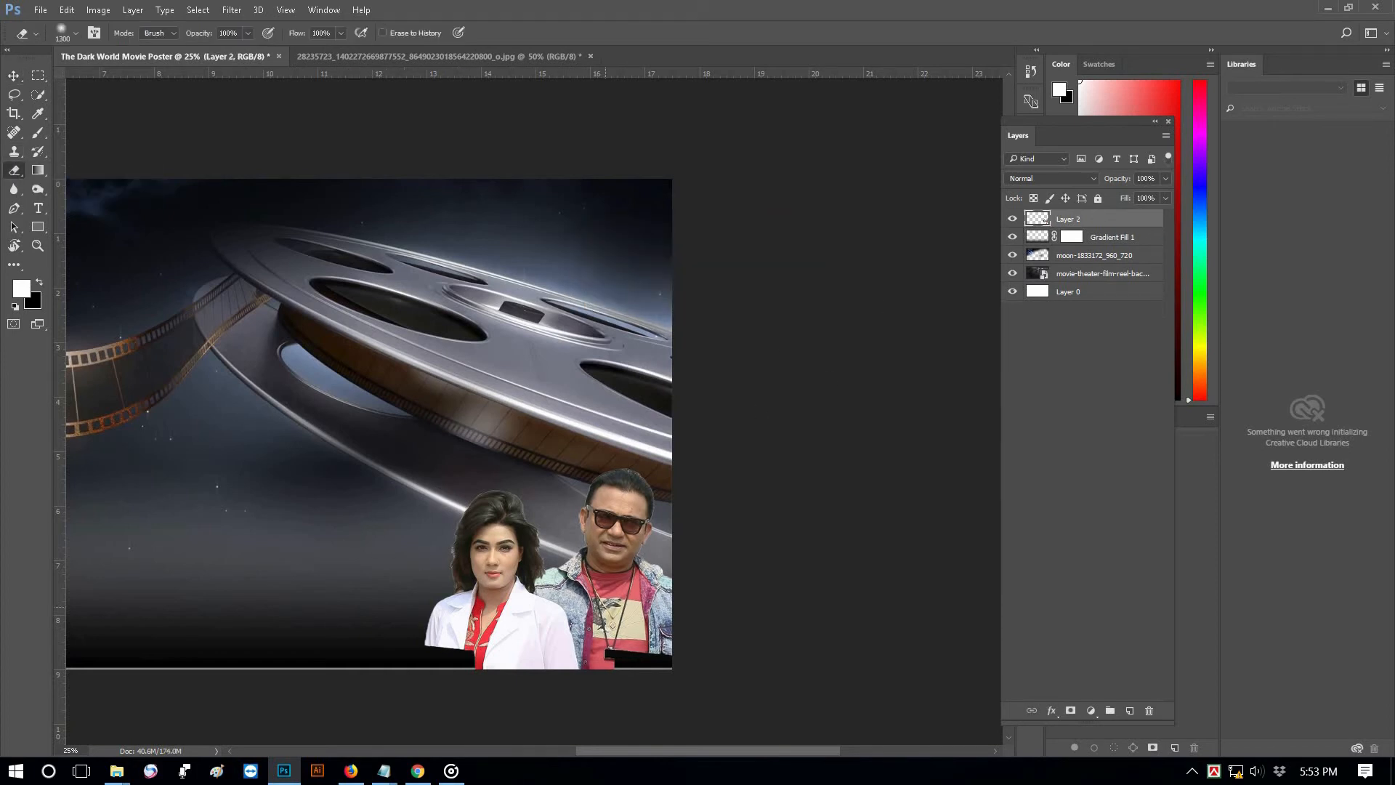
key(bracketleft)
key(bracketleft)
key(bracketleft)
key(bracketleft)
key(bracketleft)
mouse_move(575, 662)
mouse_down()
mouse_move(427, 660)
mouse_move(387, 630)
mouse_move(455, 665)
mouse_move(418, 660)
mouse_move(498, 678)
mouse_move(441, 657)
mouse_move(654, 665)
mouse_up()
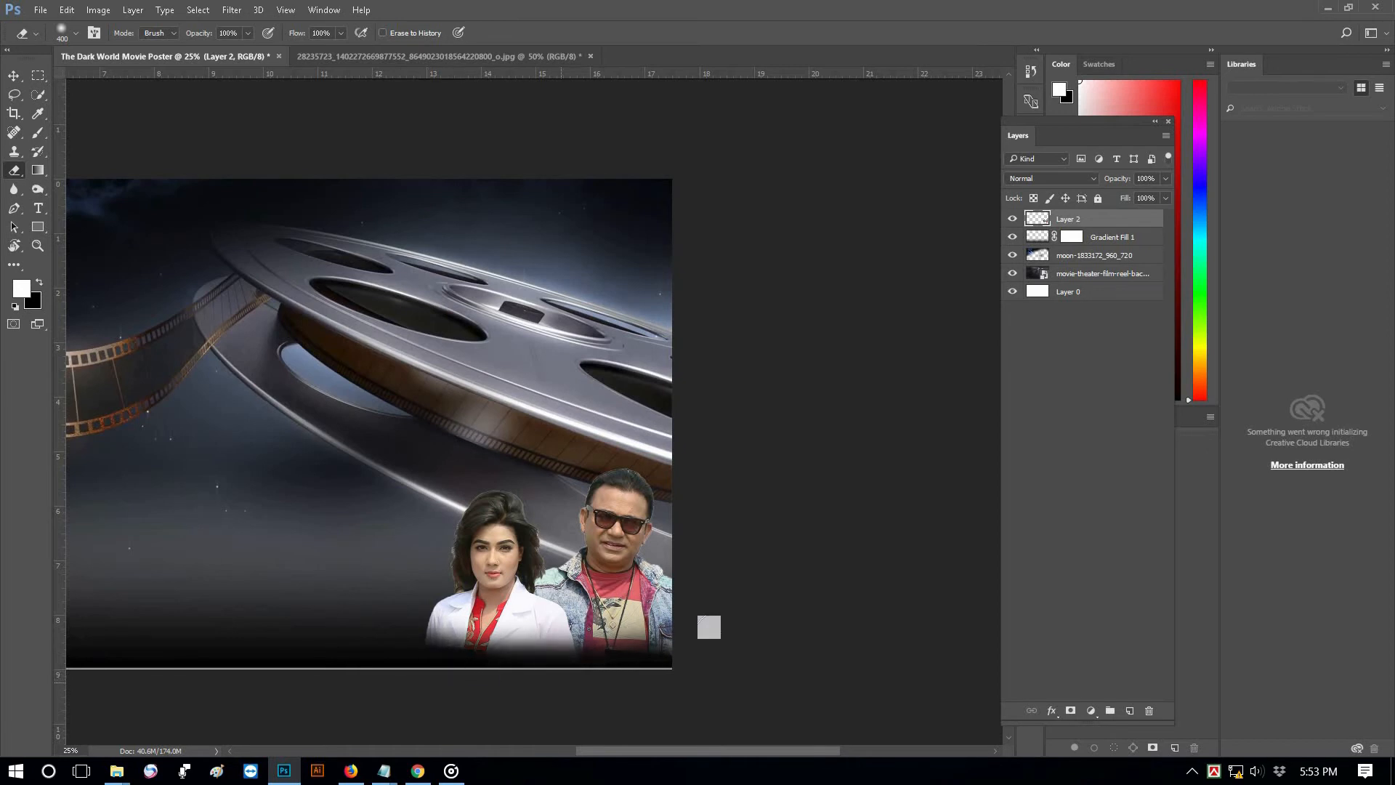
Enlarge the merged actors to about 138% and commit the transform
click(13, 76)
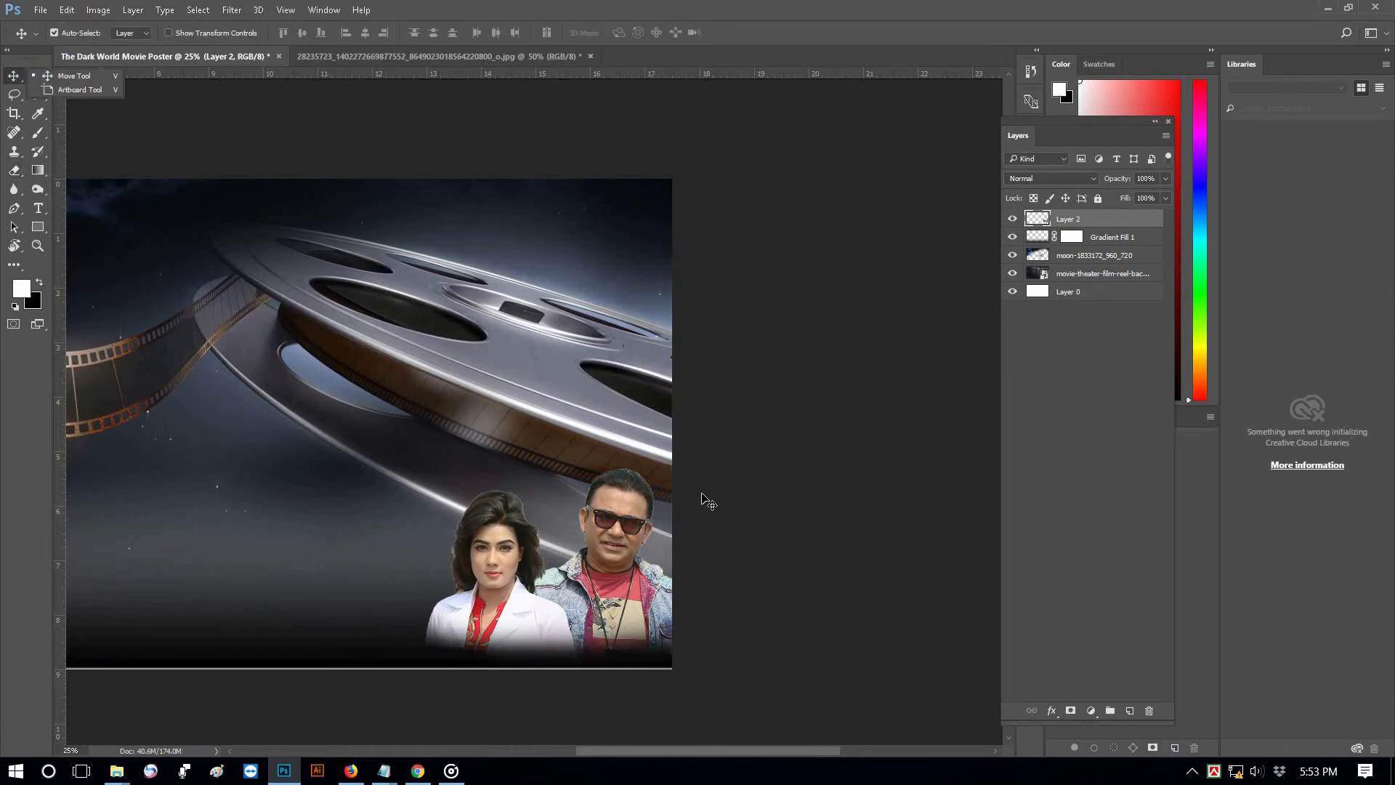
key(ctrl+t)
drag(414, 705, 390, 723)
drag(352, 394, 282, 322)
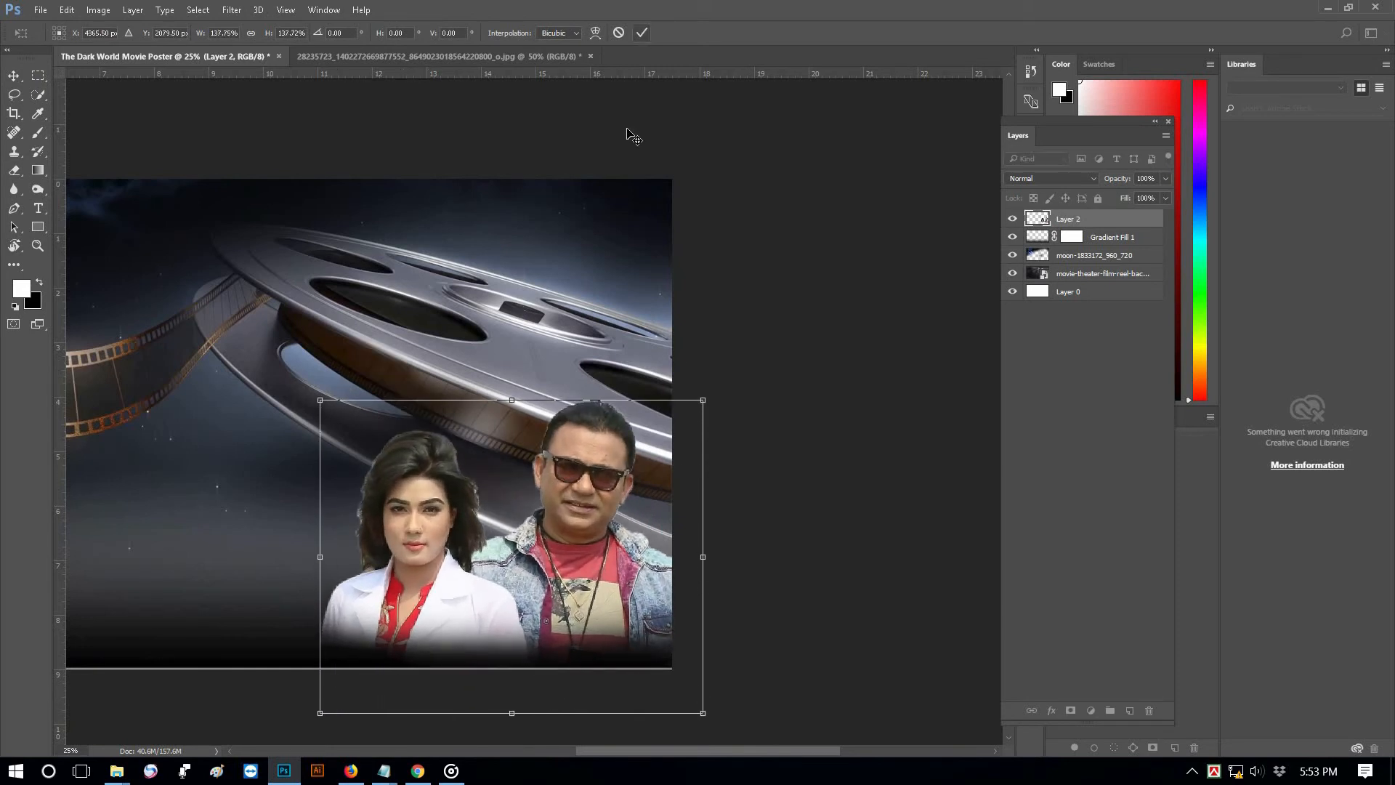
click(642, 33)
scroll(298, 496, up, 2)
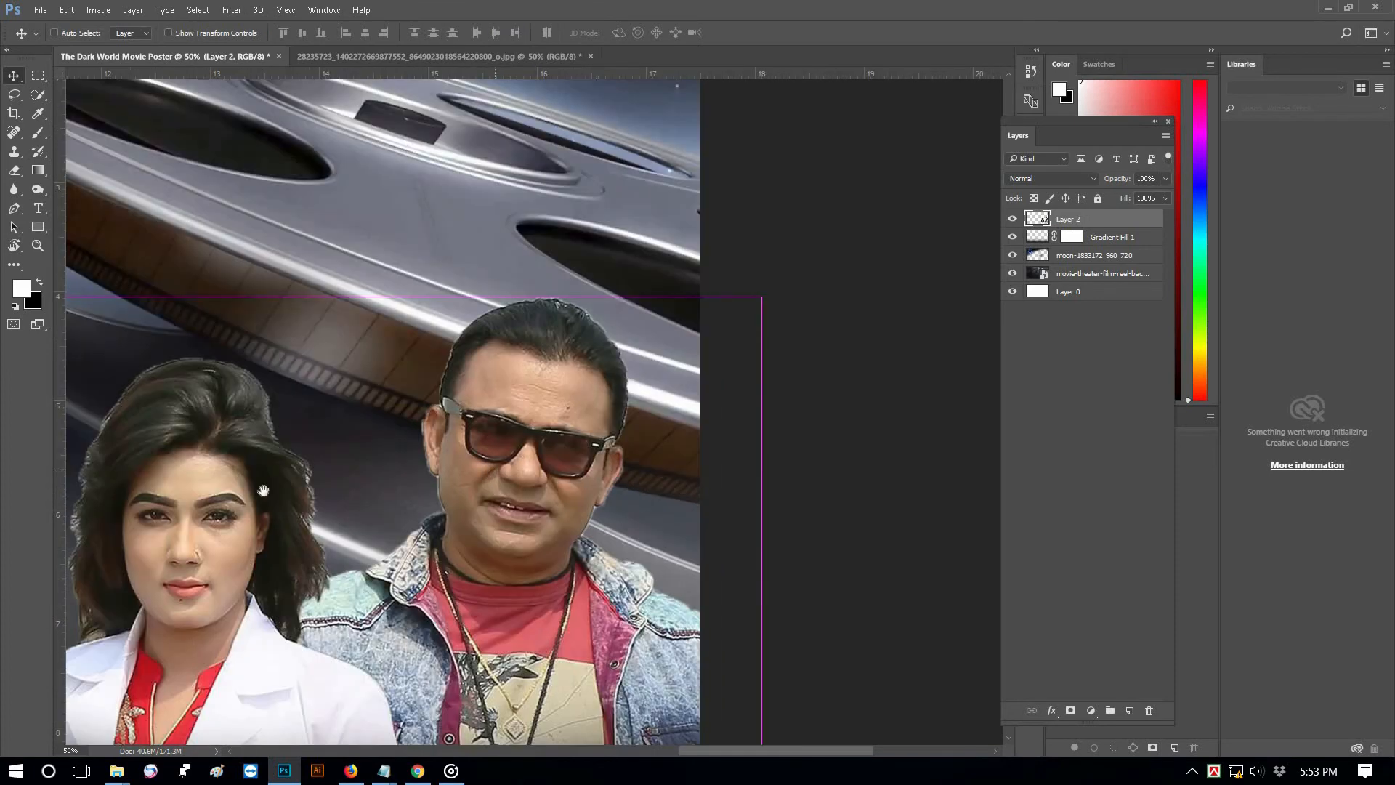
scroll(298, 497, up, 1)
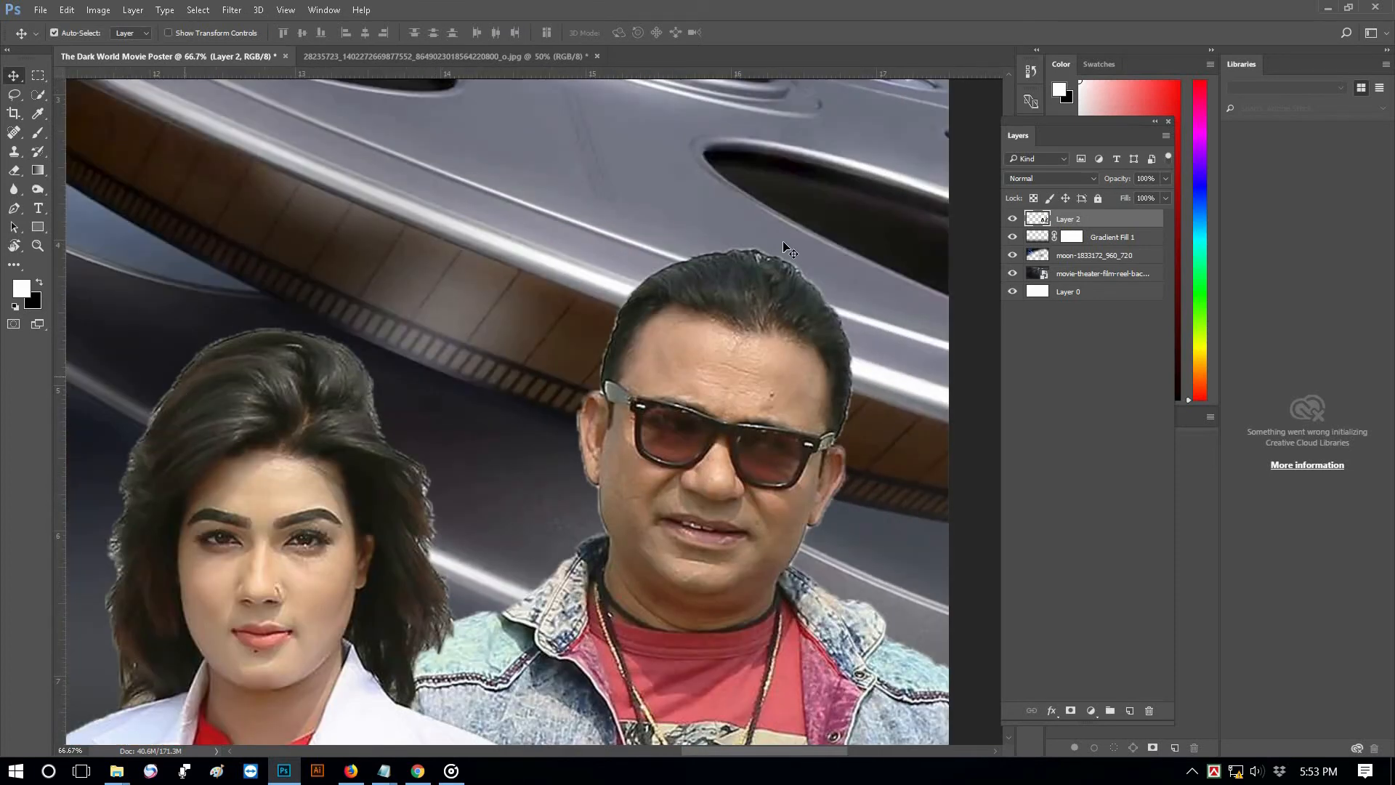
Feather the actors' selection by 2 px, delete the hard area outside it, and deselect
alt+click(596, 500)
alt+click(596, 500)
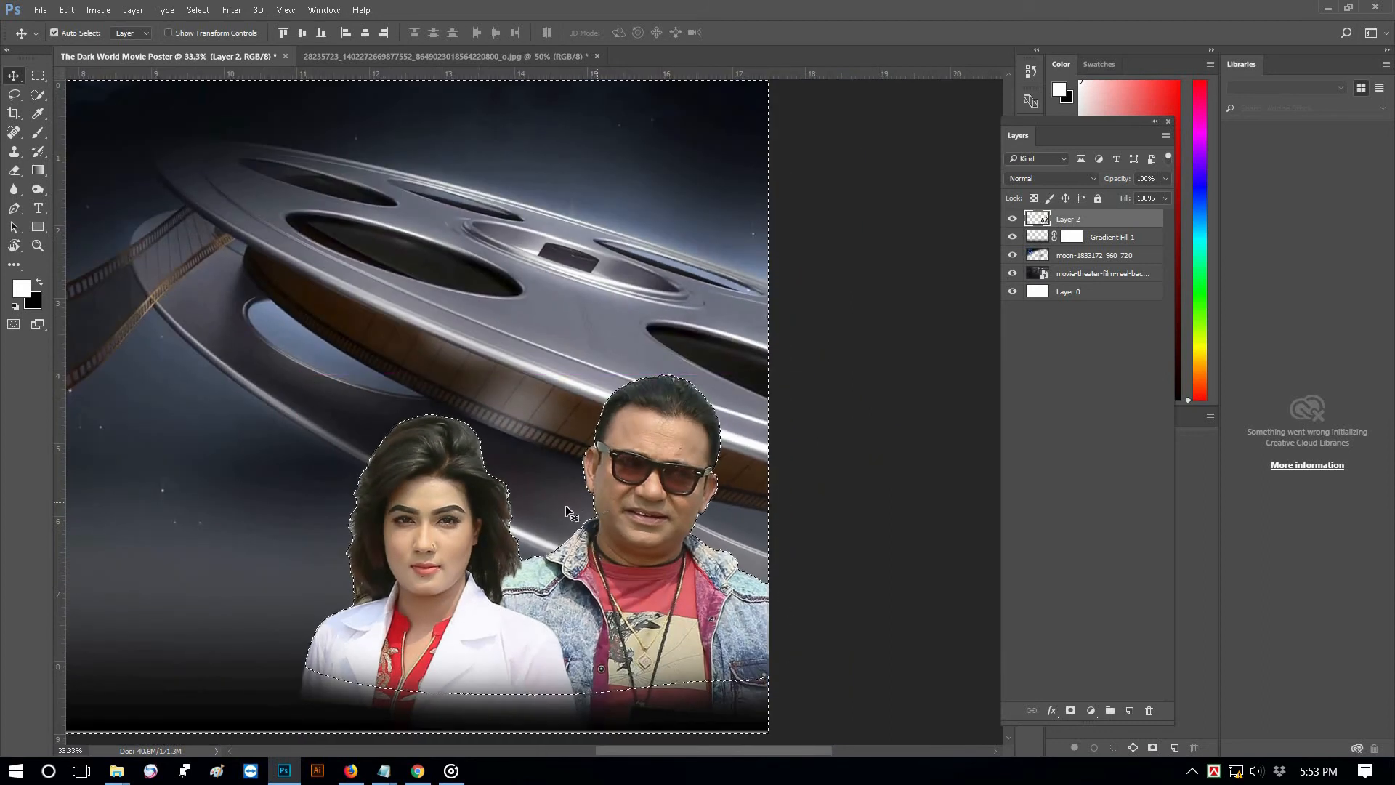
key(shift+F6)
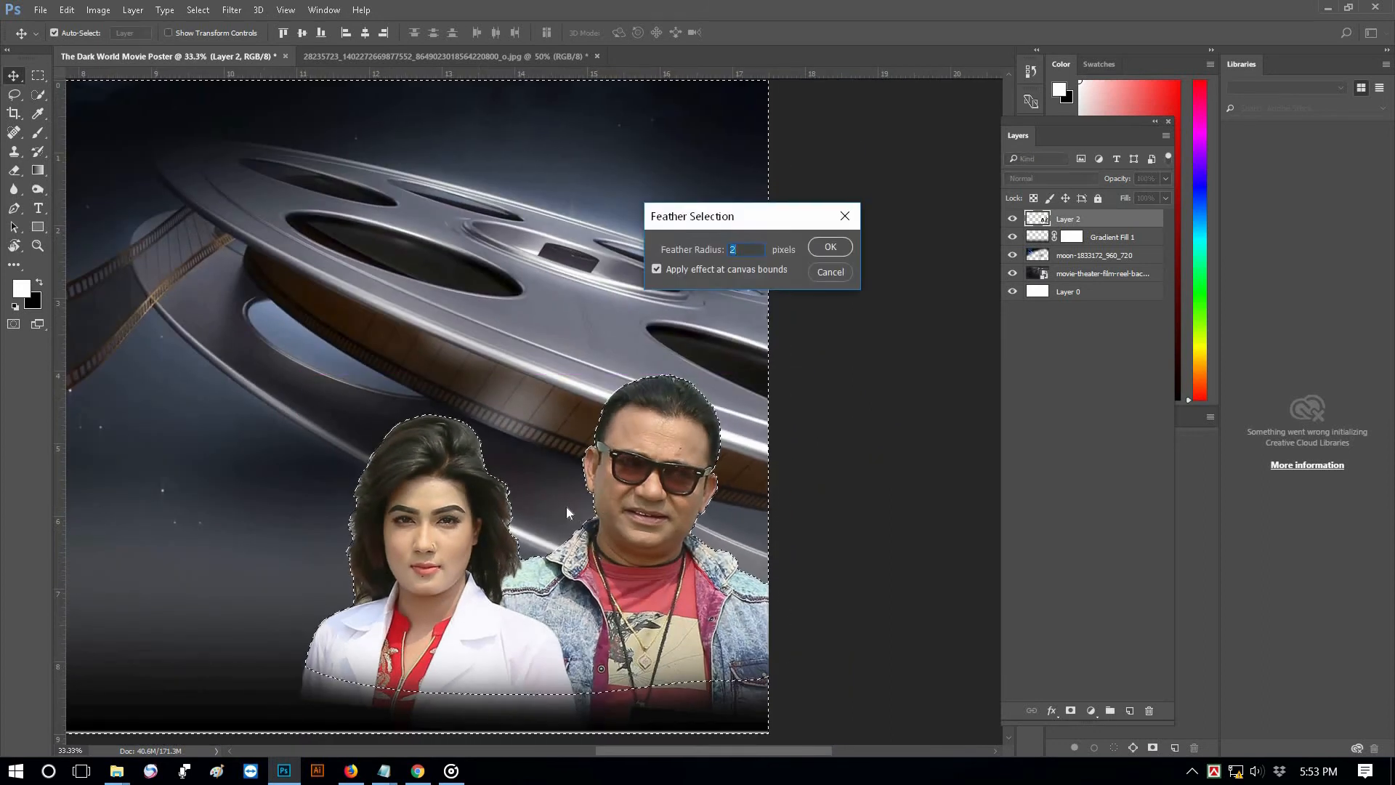
key(Return)
key(Delete)
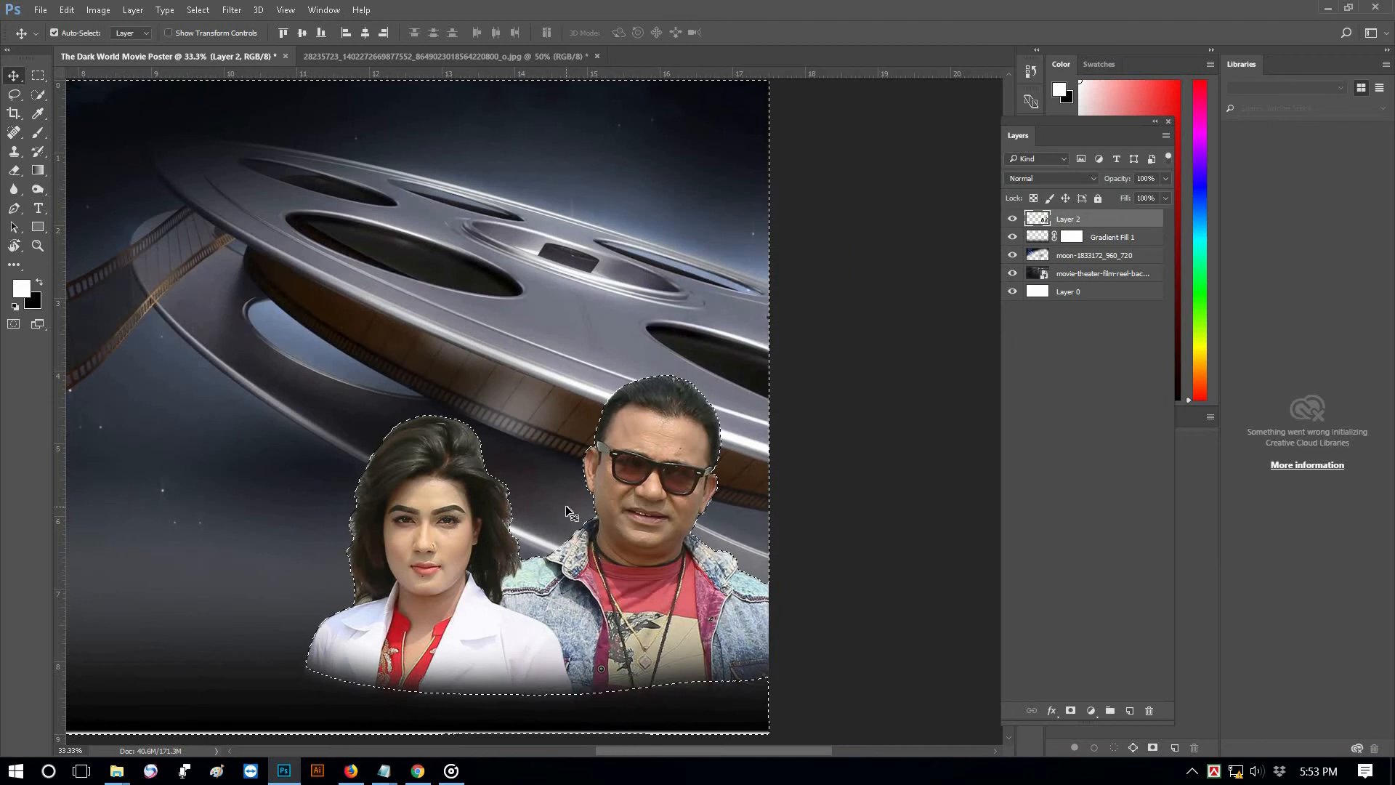
key(ctrl+d)
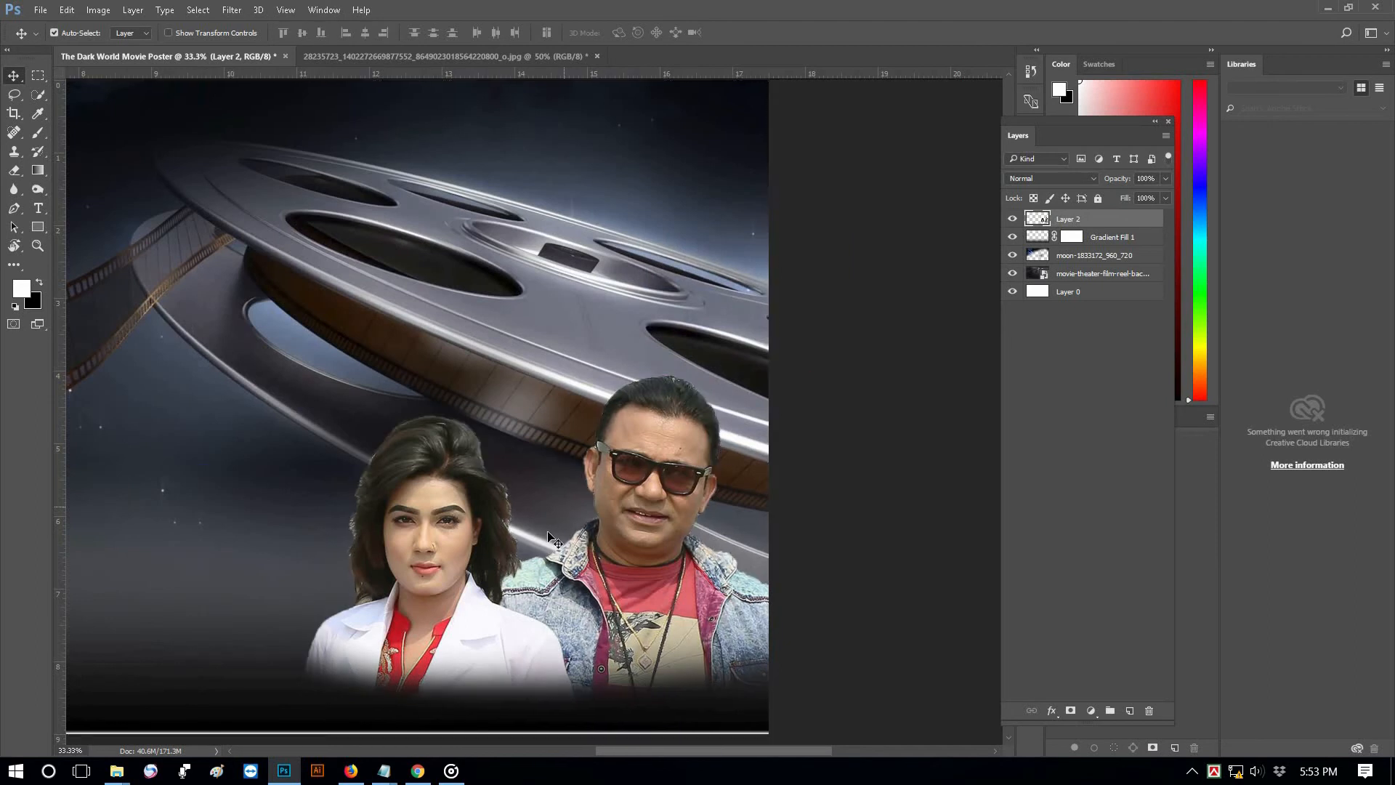
Erase the light fringe along the woman's hair with a 200 px eraser
click(495, 533)
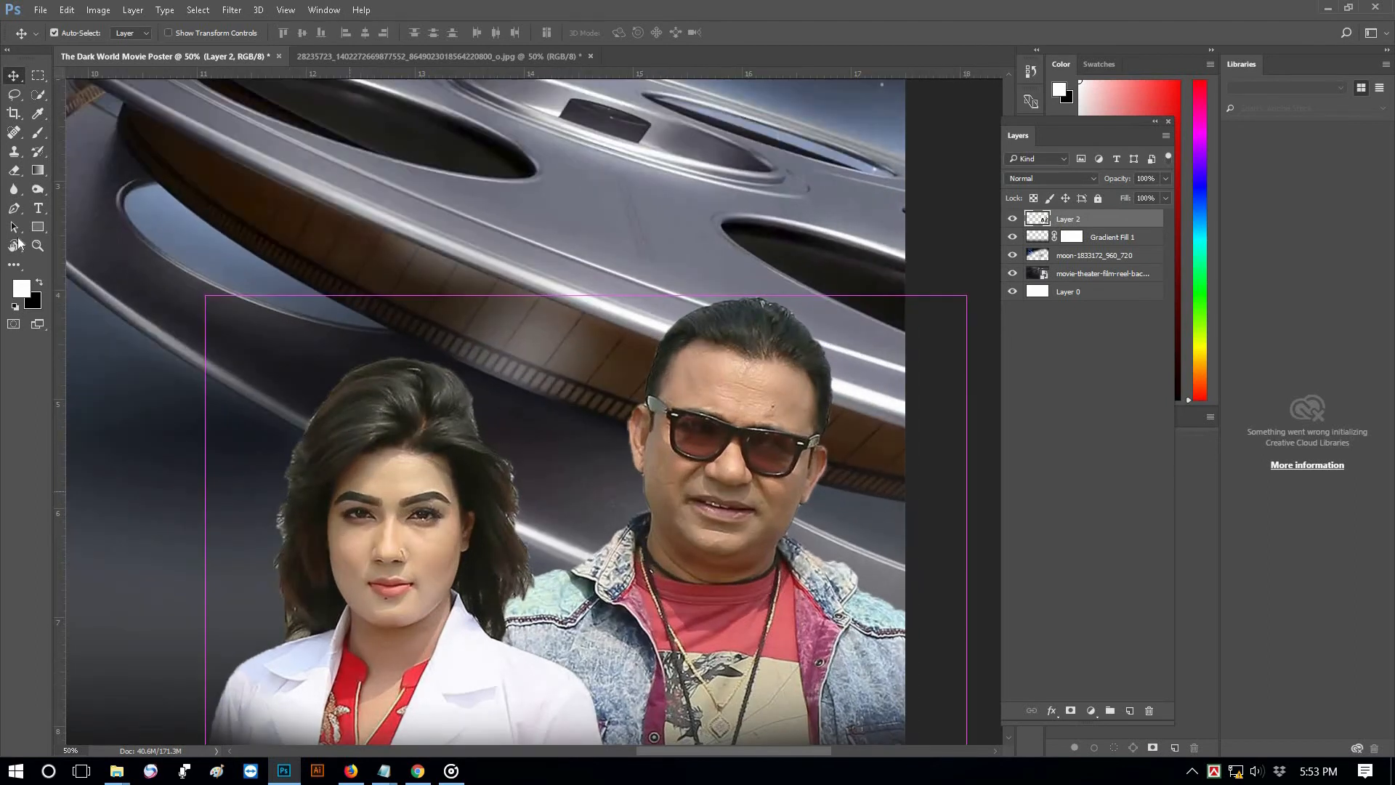
right_click(14, 171)
click(76, 171)
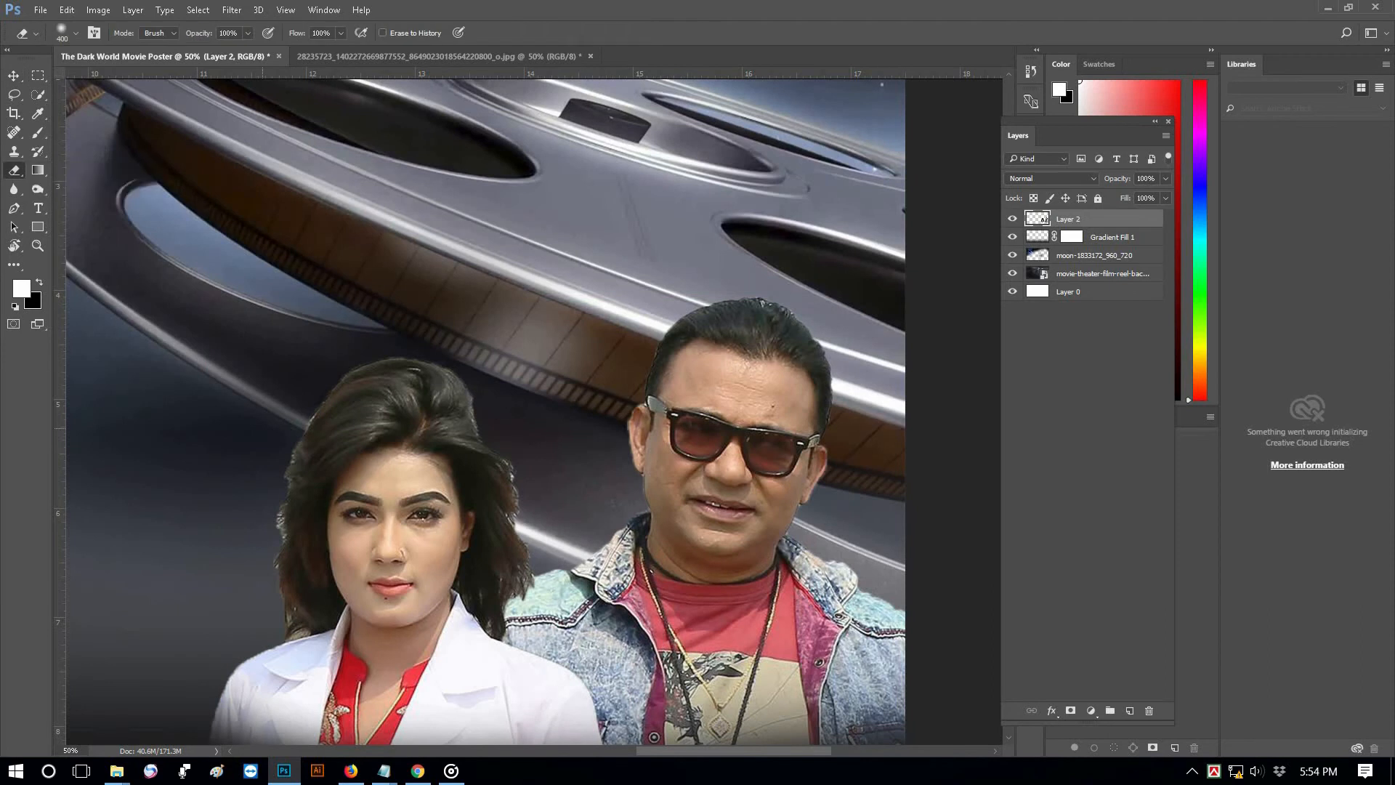
key(bracketleft)
mouse_move(250, 536)
mouse_down()
mouse_move(251, 521)
mouse_move(258, 530)
mouse_up()
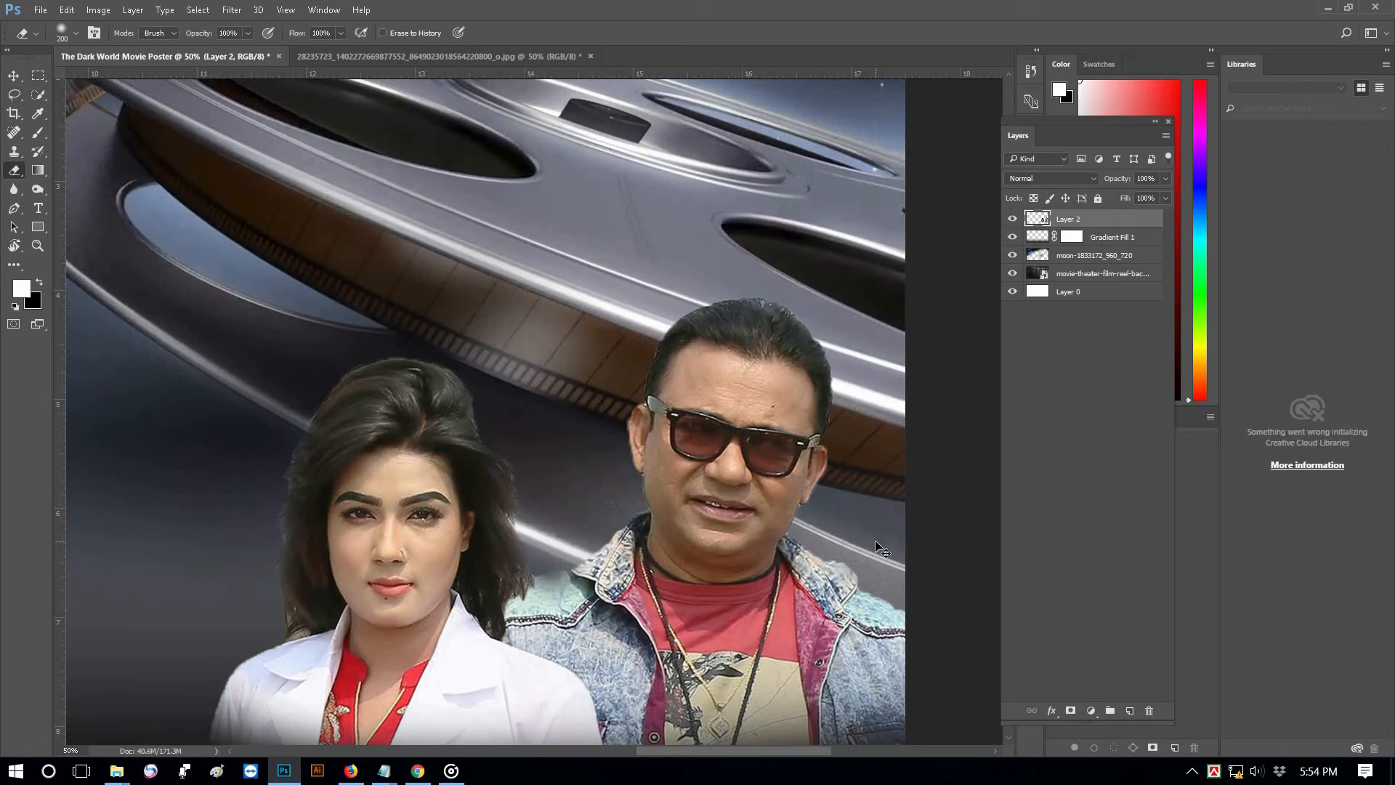
key(ctrl+l)
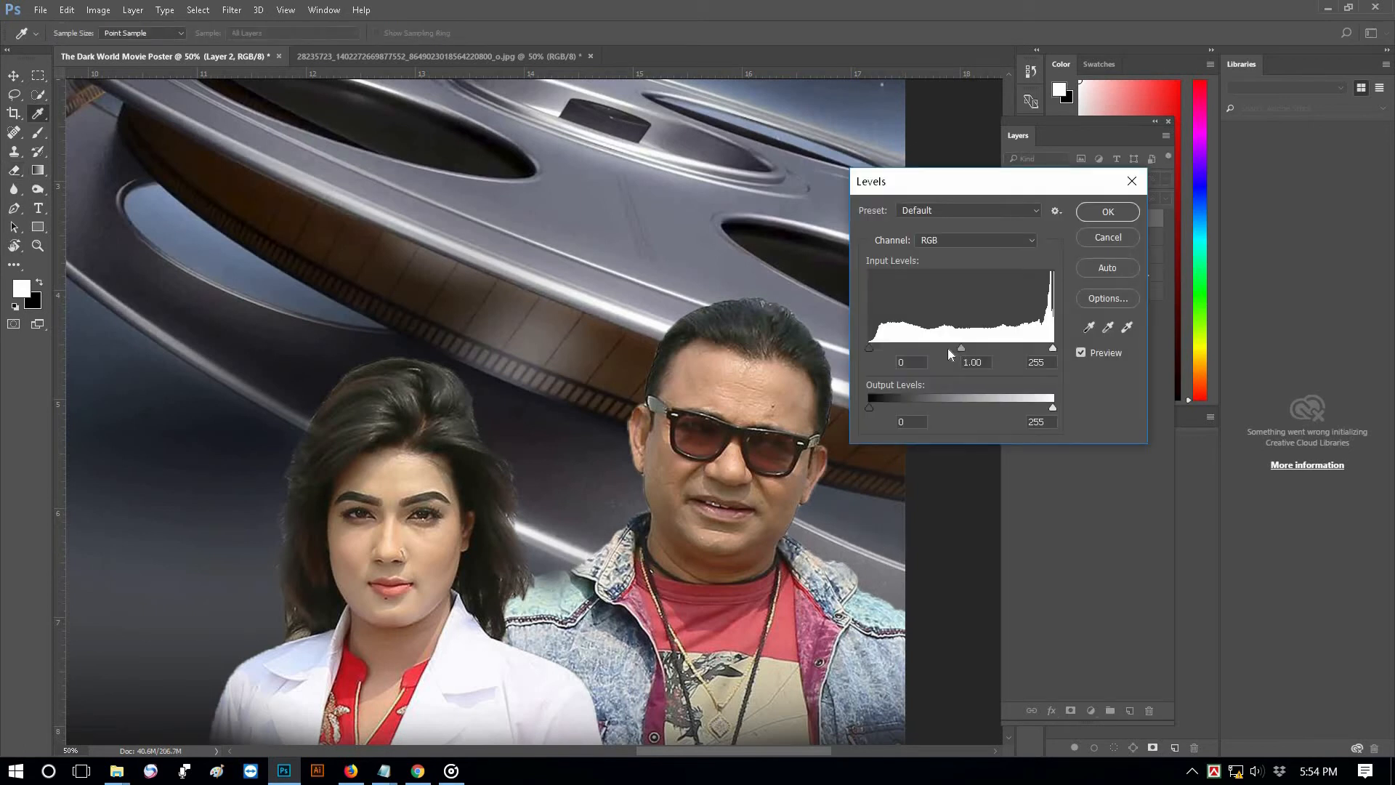
Brighten the actors with Levels, raising midtones to 1.24 and lowering the white input
drag(951, 350, 948, 348)
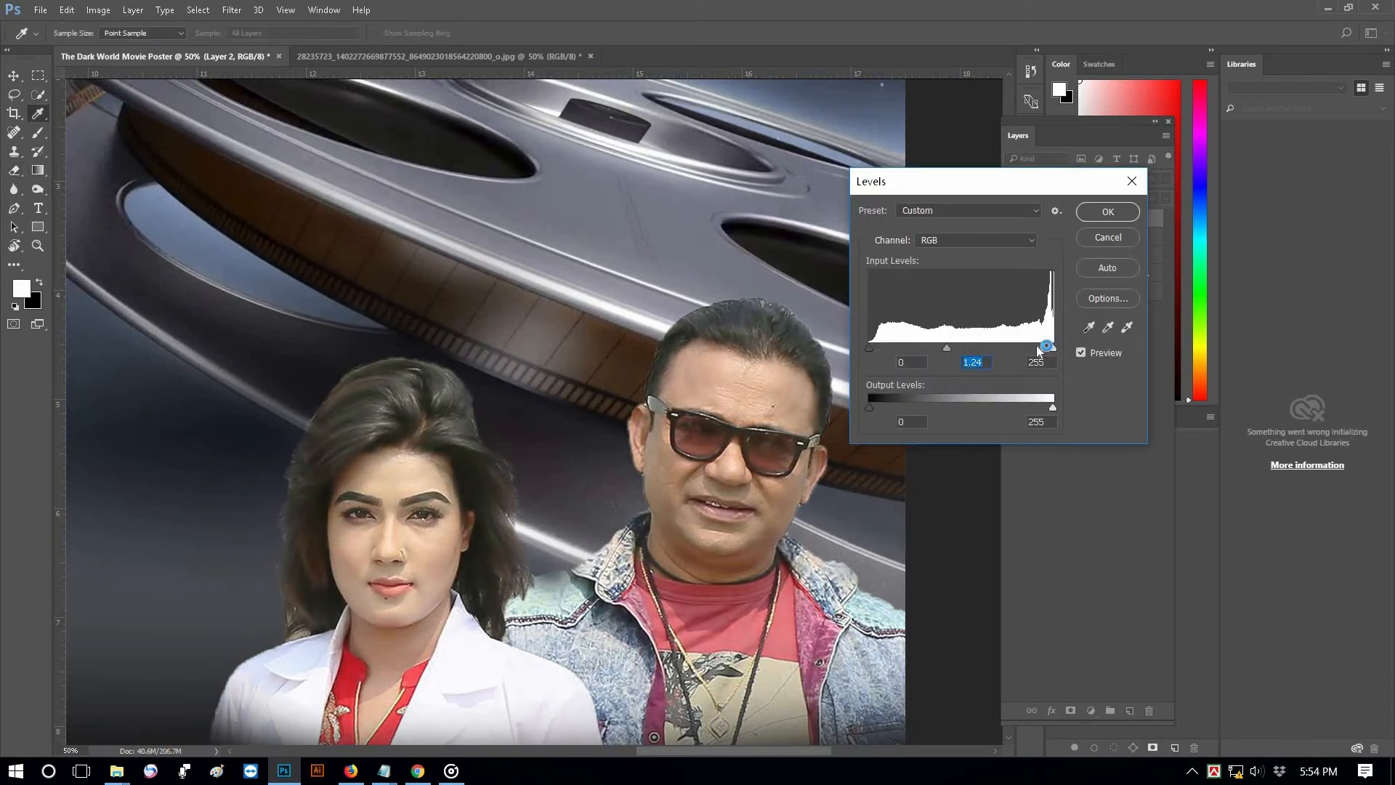
drag(1046, 346, 1035, 348)
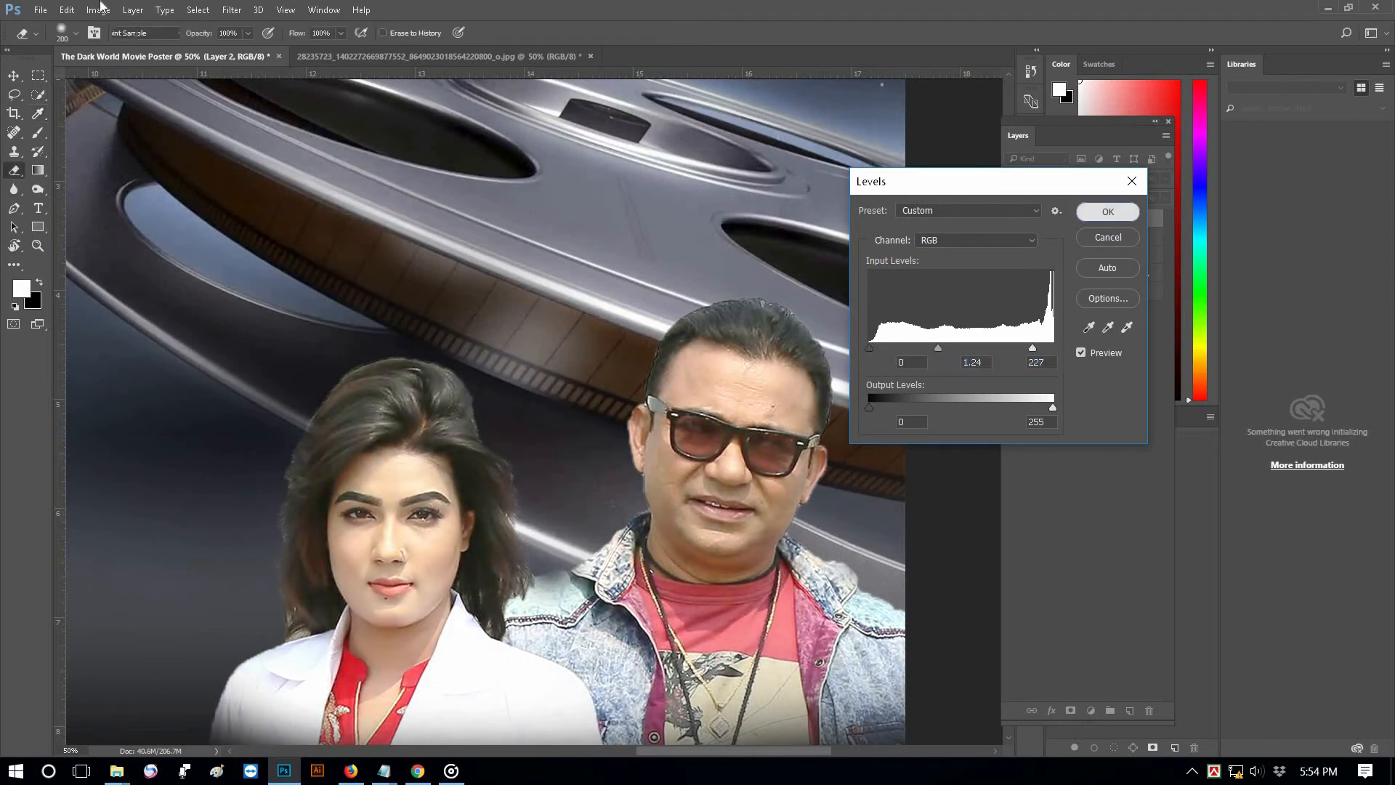
click(1106, 211)
Apply Selective Color to the actors with Blacks set to +49
click(98, 10)
mouse_move(266, 56)
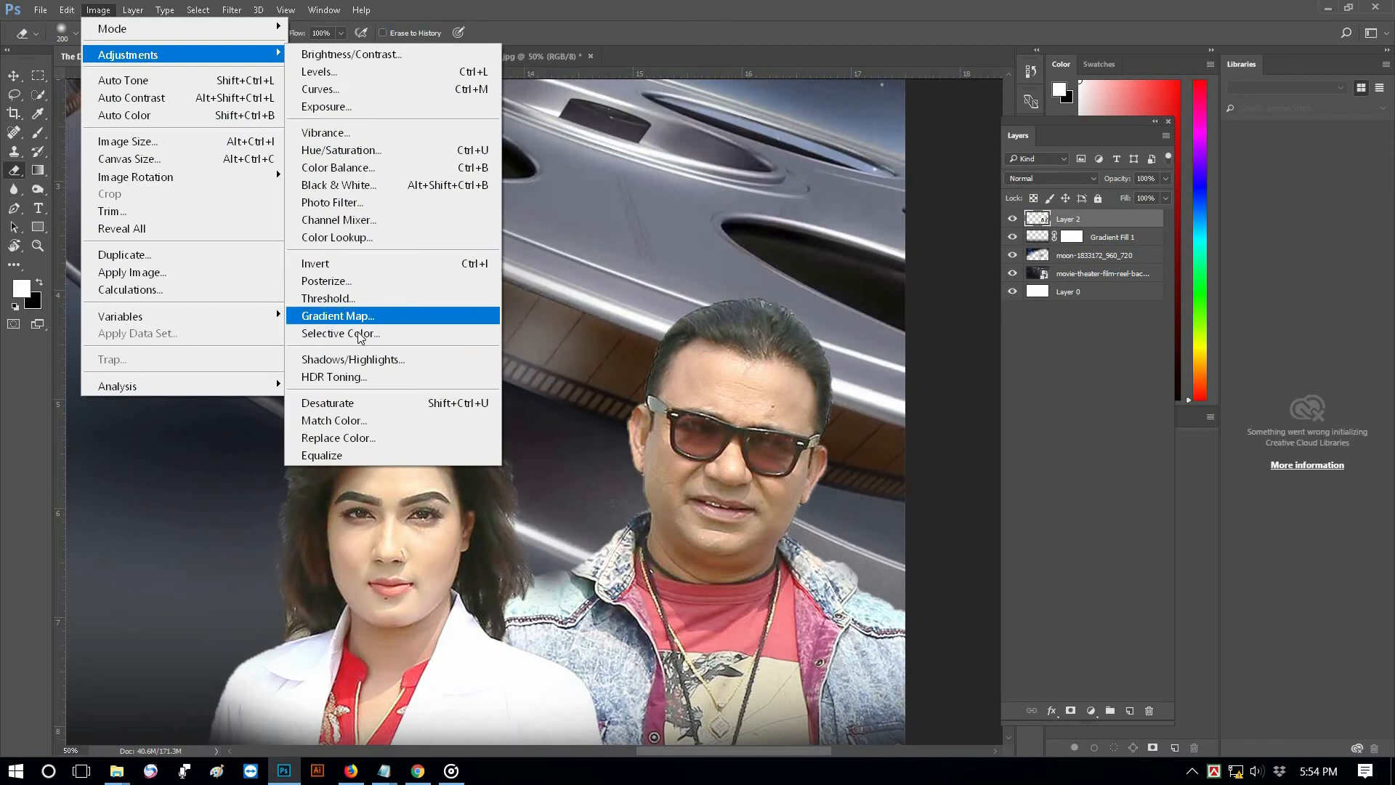
click(341, 333)
click(967, 161)
click(965, 187)
click(966, 189)
click(961, 317)
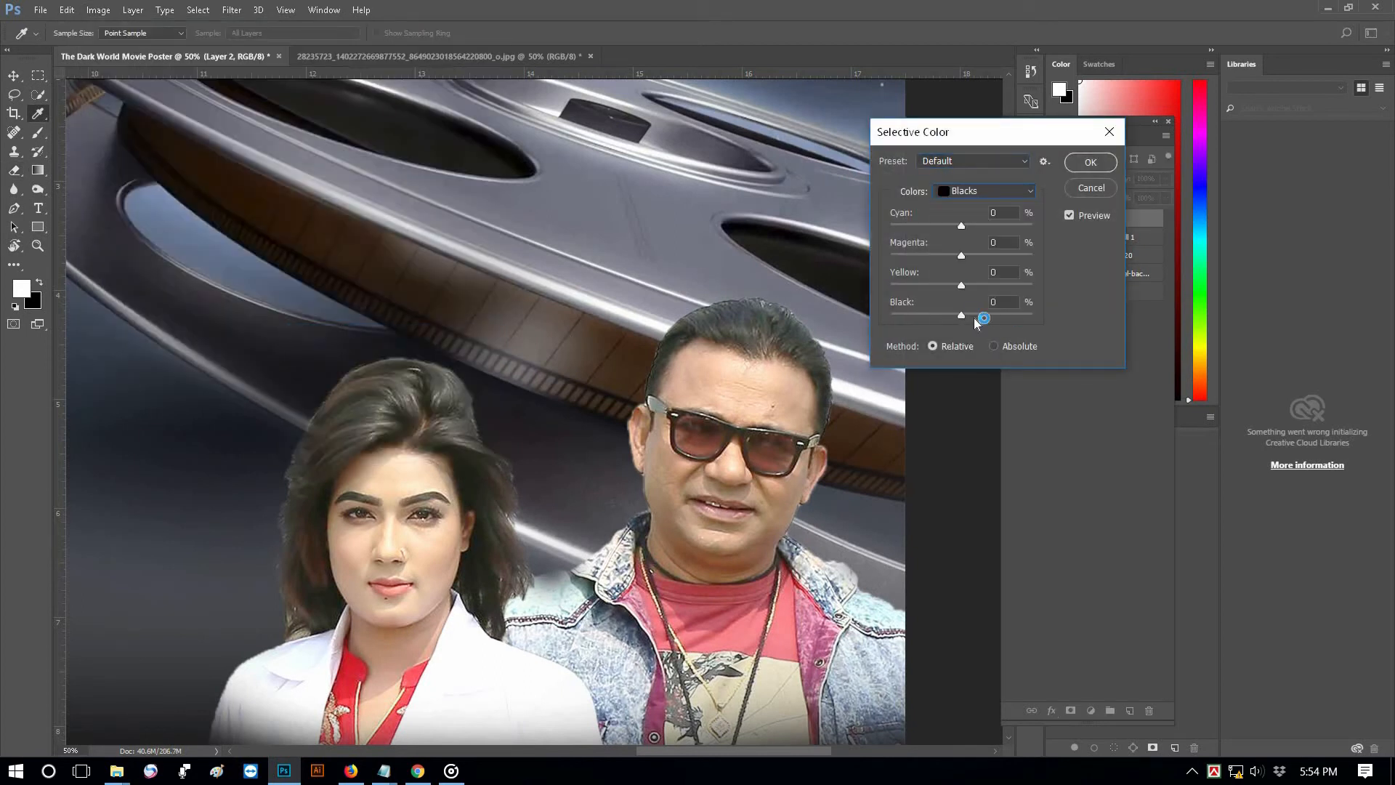
drag(975, 320, 982, 320)
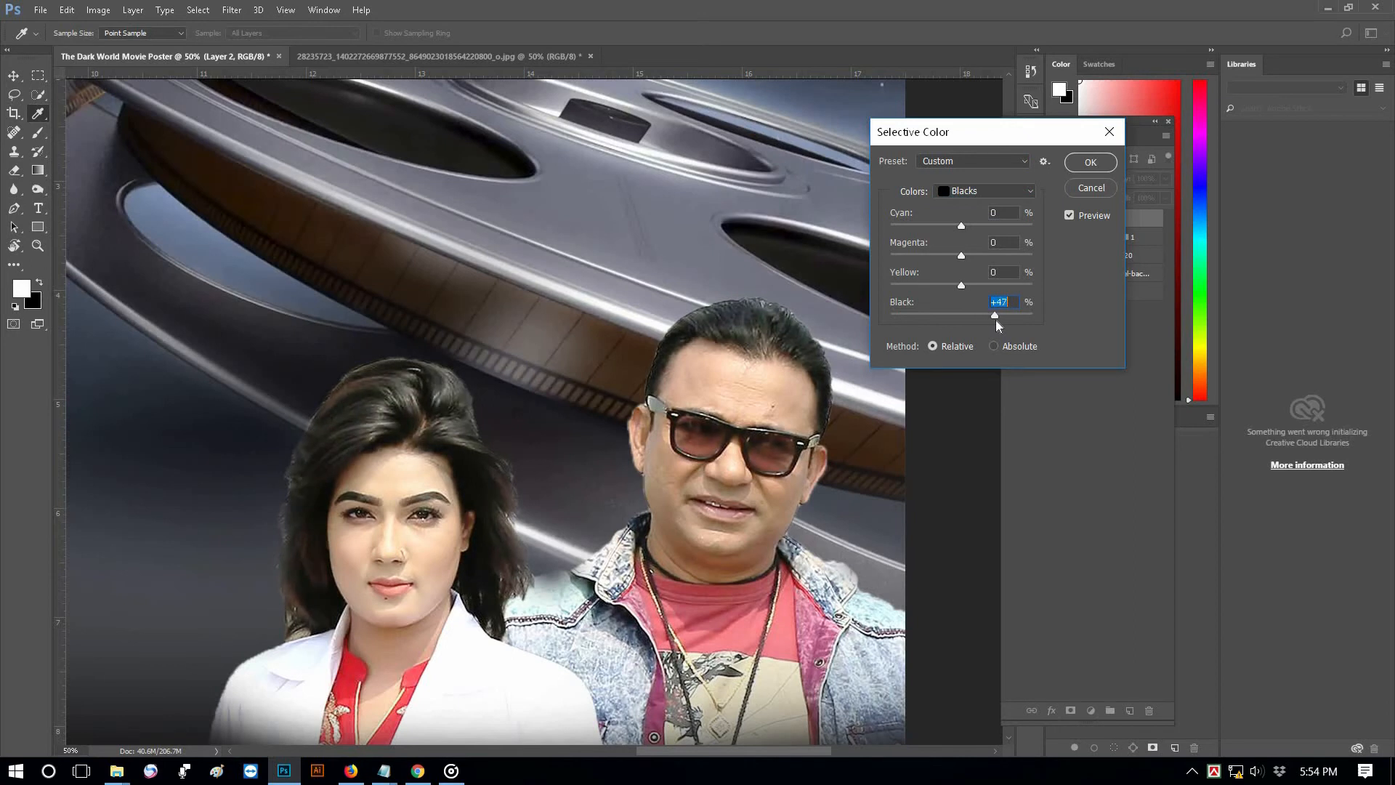
click(1091, 162)
Move the actors slightly lower on the poster and deselect all layers
key(e)
alt+click(583, 257)
alt+click(583, 256)
alt+click(583, 256)
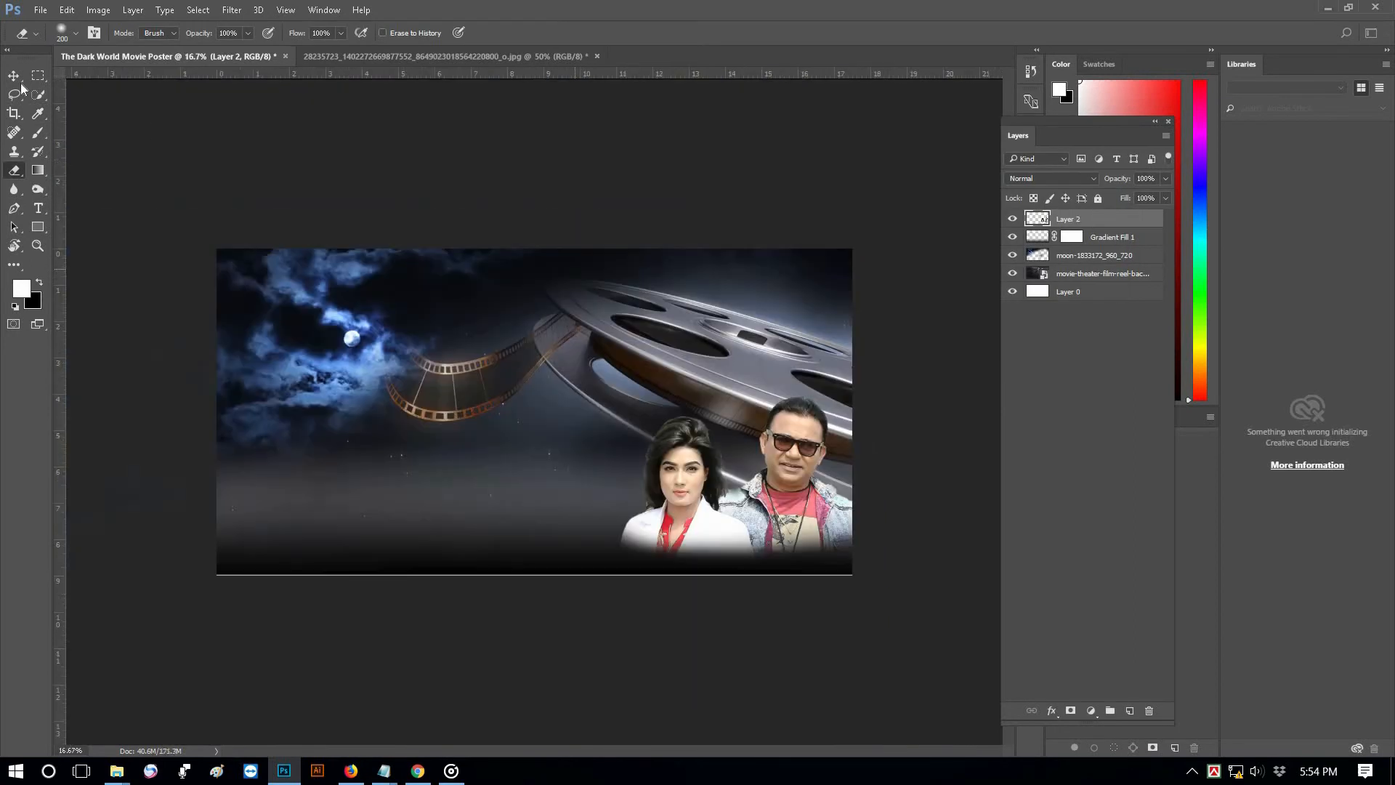
click(14, 75)
drag(692, 539, 692, 541)
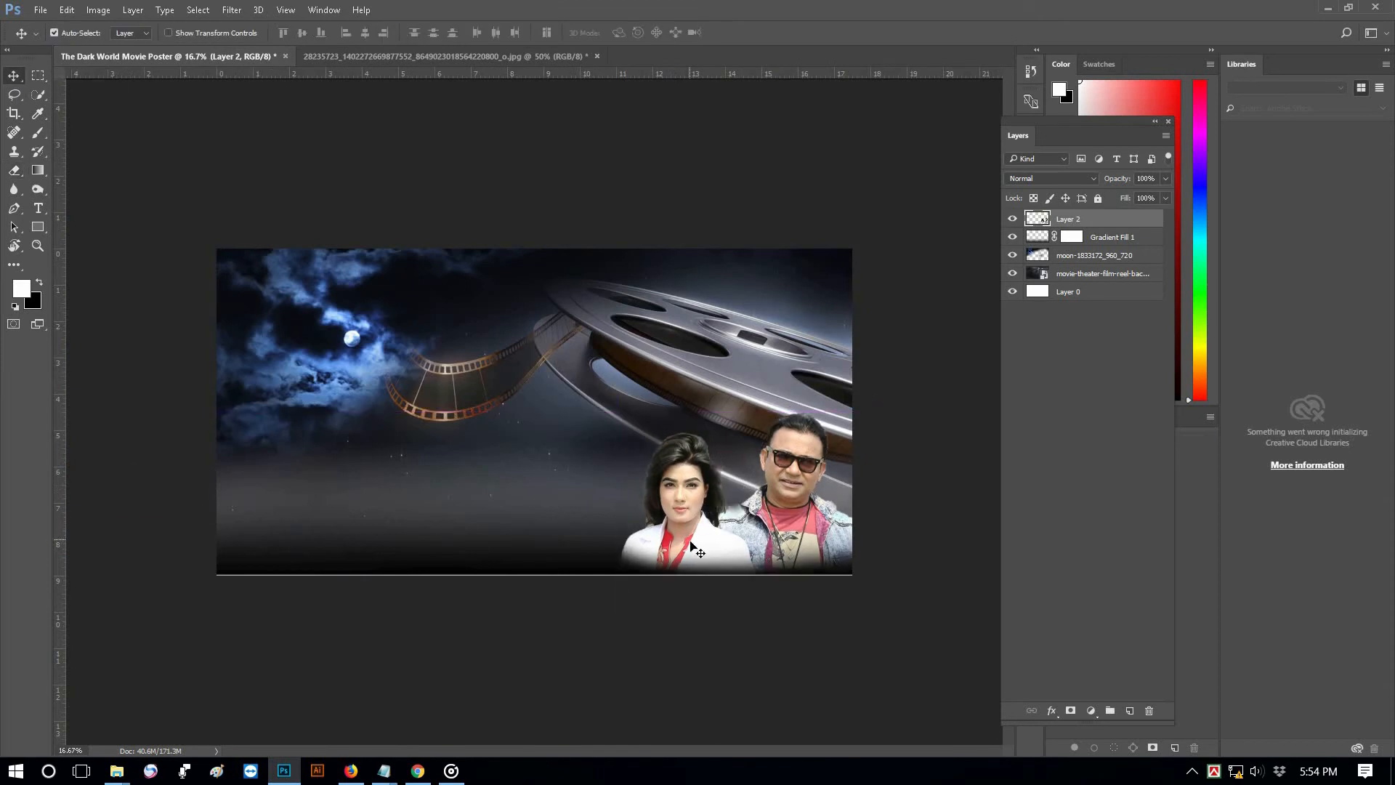
click(331, 314)
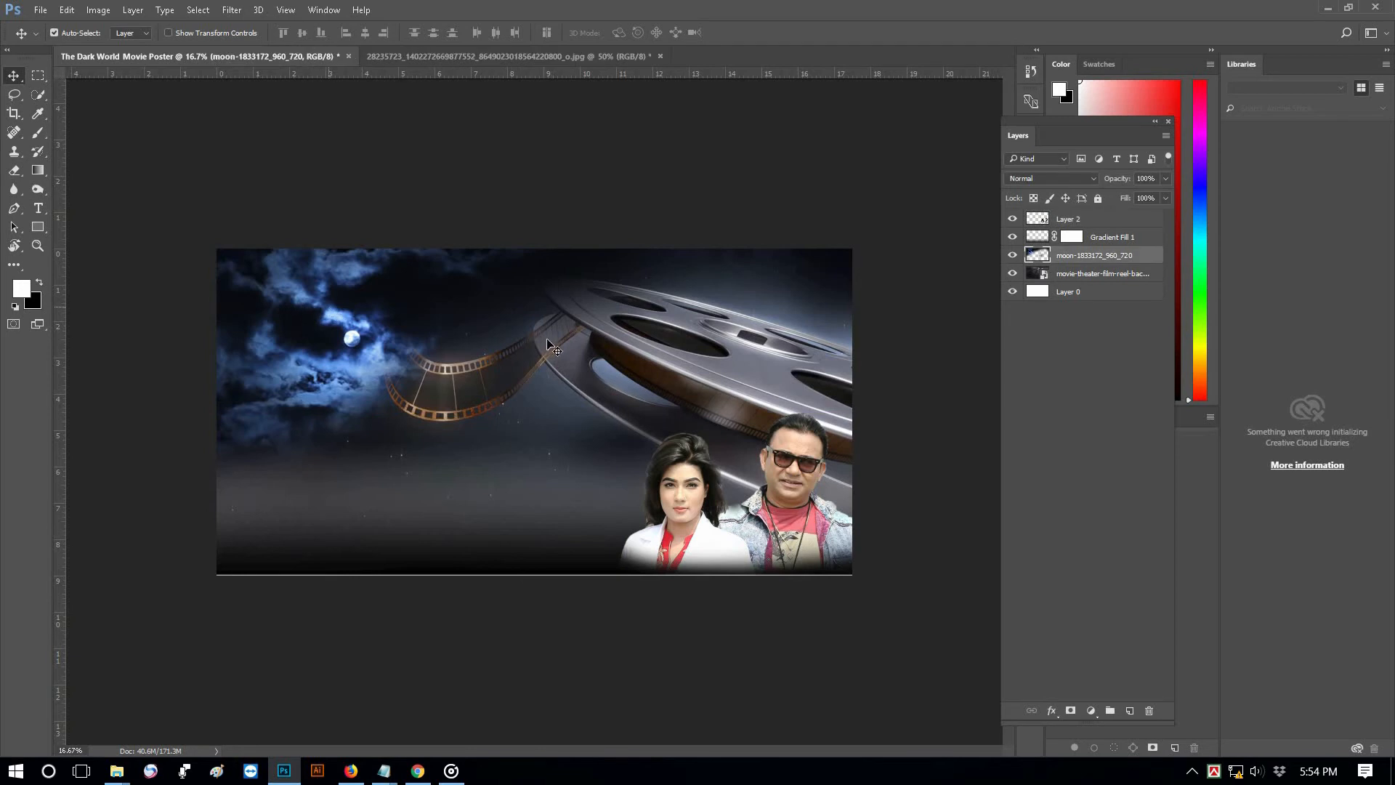
click(492, 535)
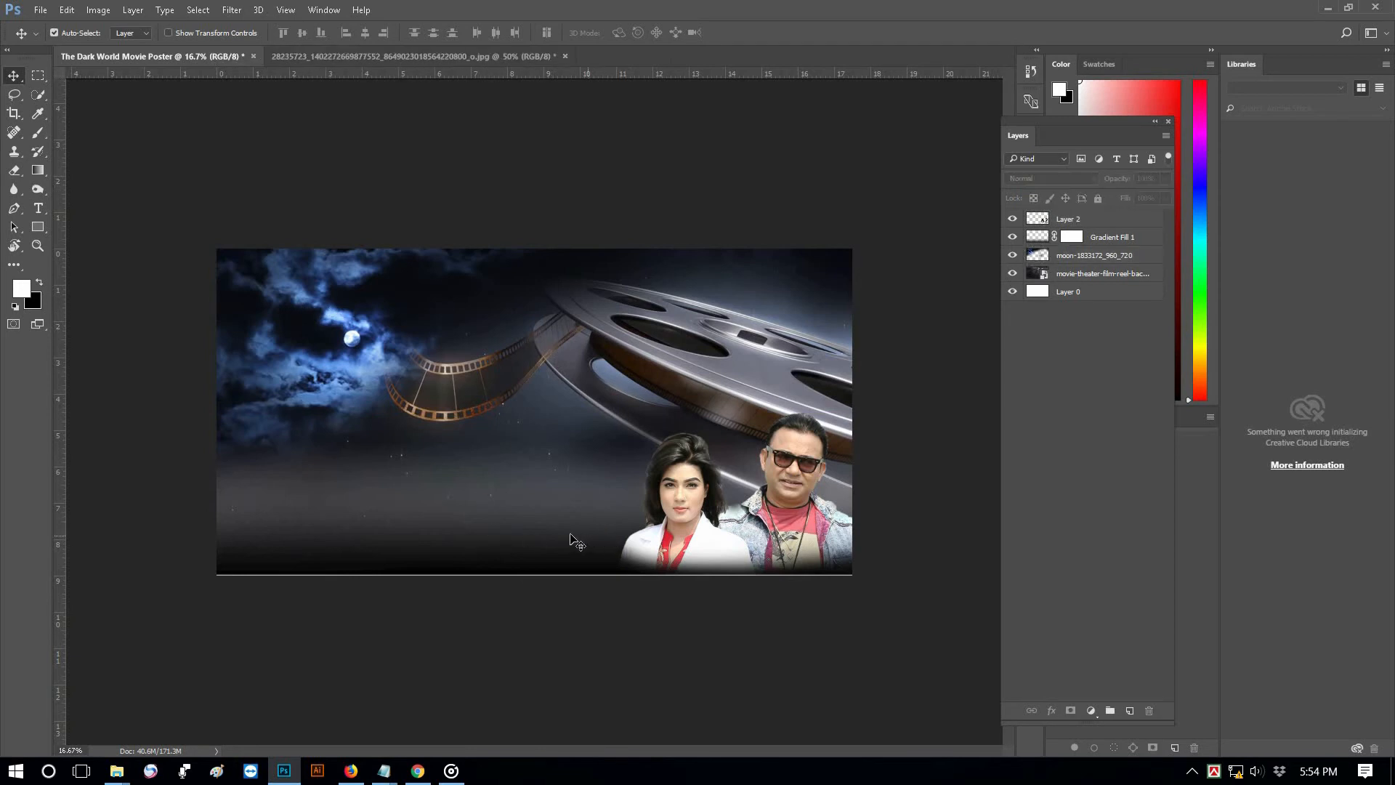
Type the title THE DARK WORLD in white to the left of the film reel
key(ctrl+plus)
click(43, 210)
click(284, 370)
text(THE DAR)
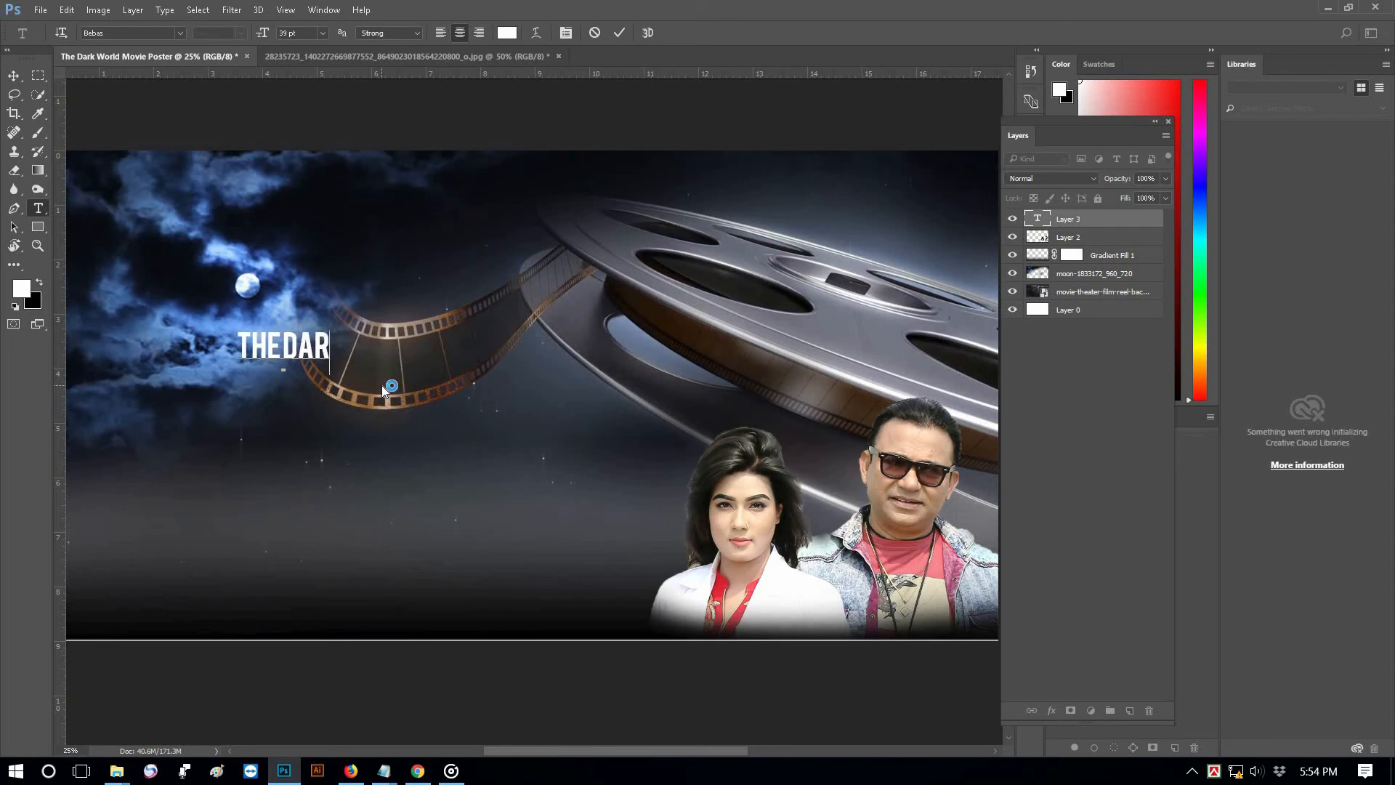
text(K WORLD)
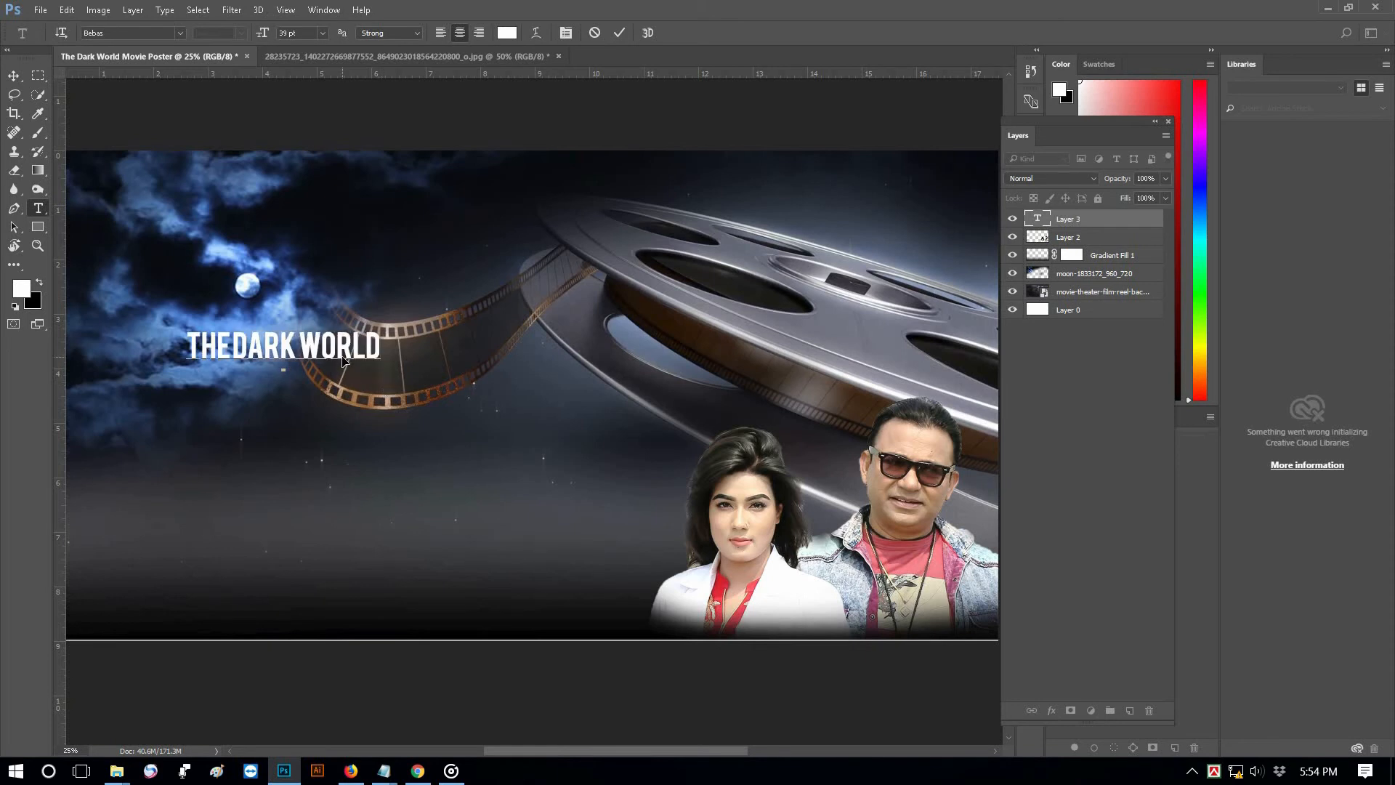
key(ctrl+Return)
Scale the title up wide and move it up and right into the upper middle
key(v)
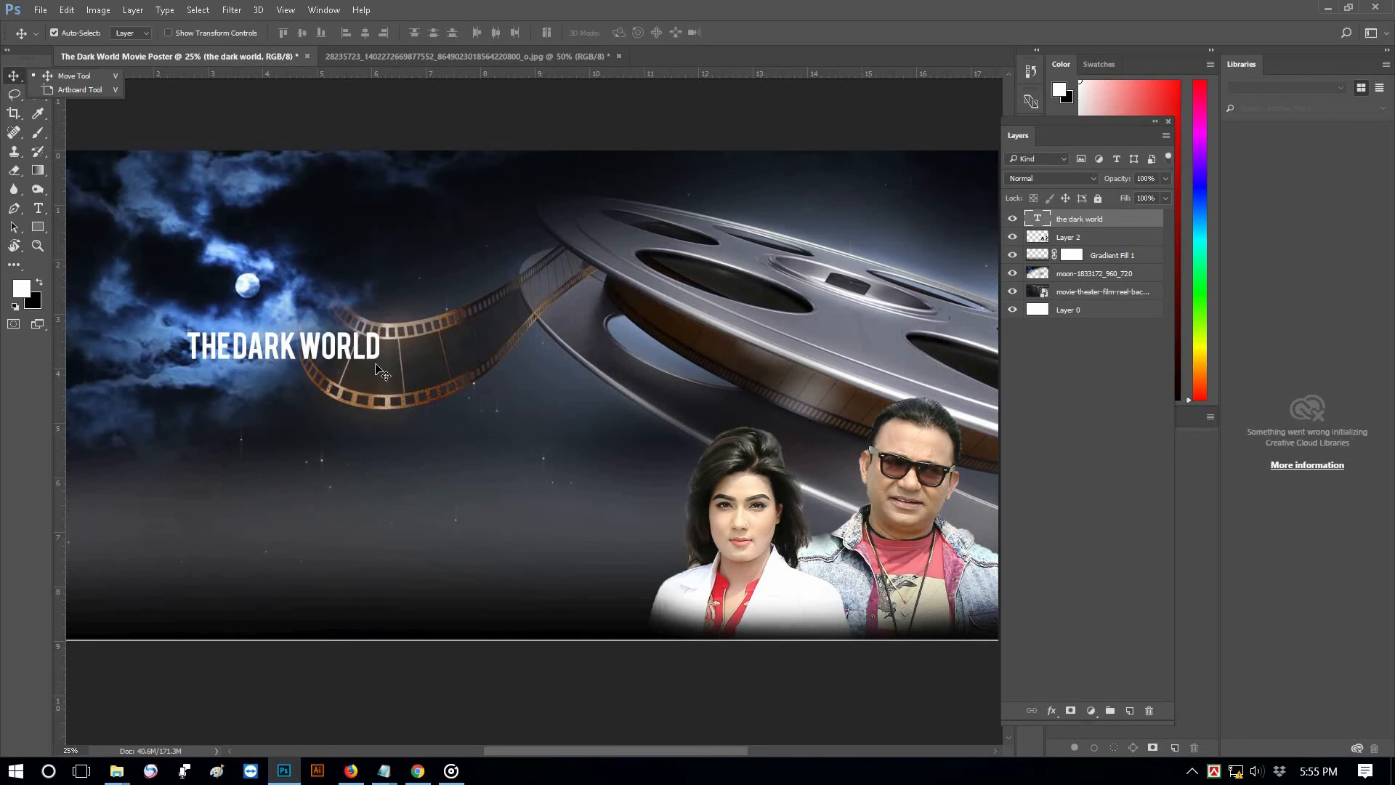
key(ctrl+t)
drag(380, 363, 732, 420)
drag(186, 421, 130, 430)
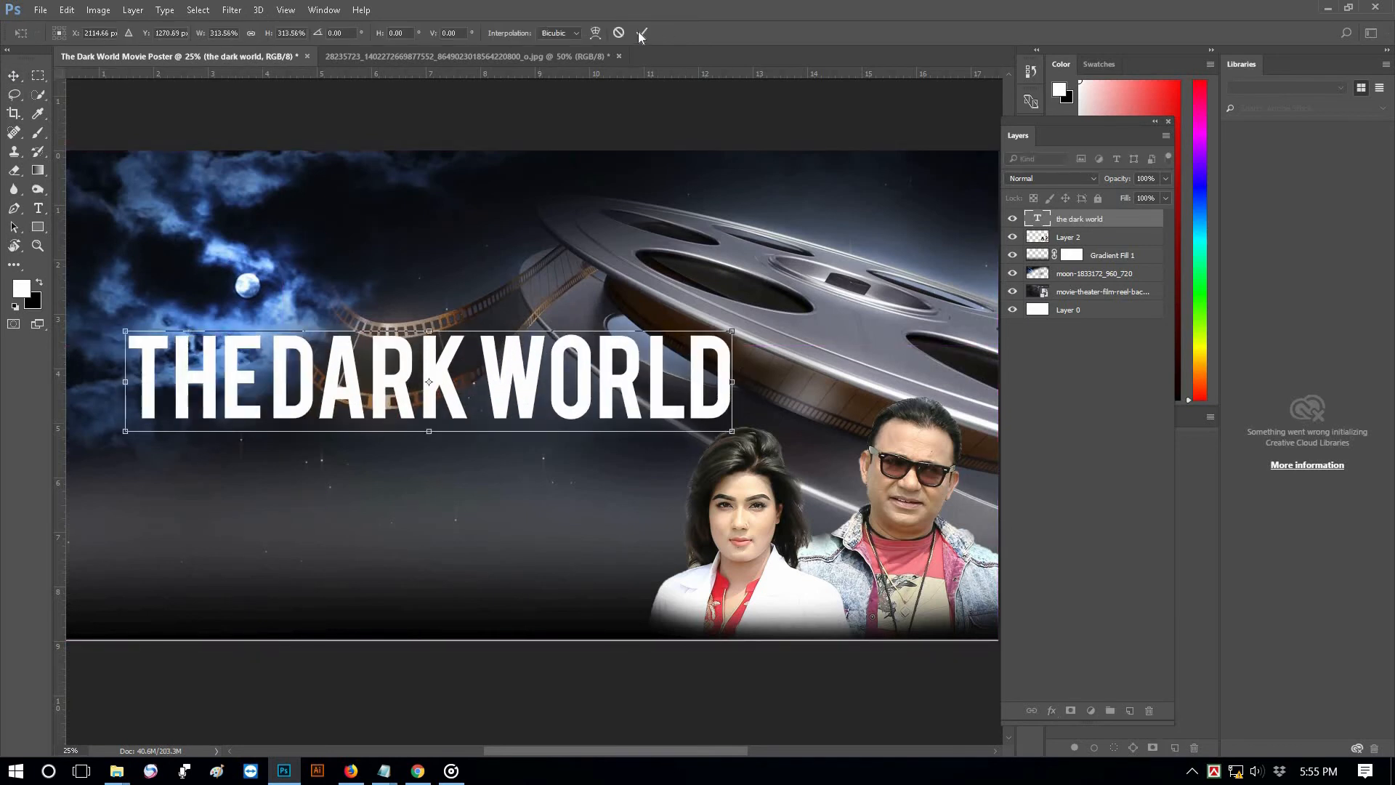
key(Return)
drag(507, 361, 525, 336)
key(ctrl+minus)
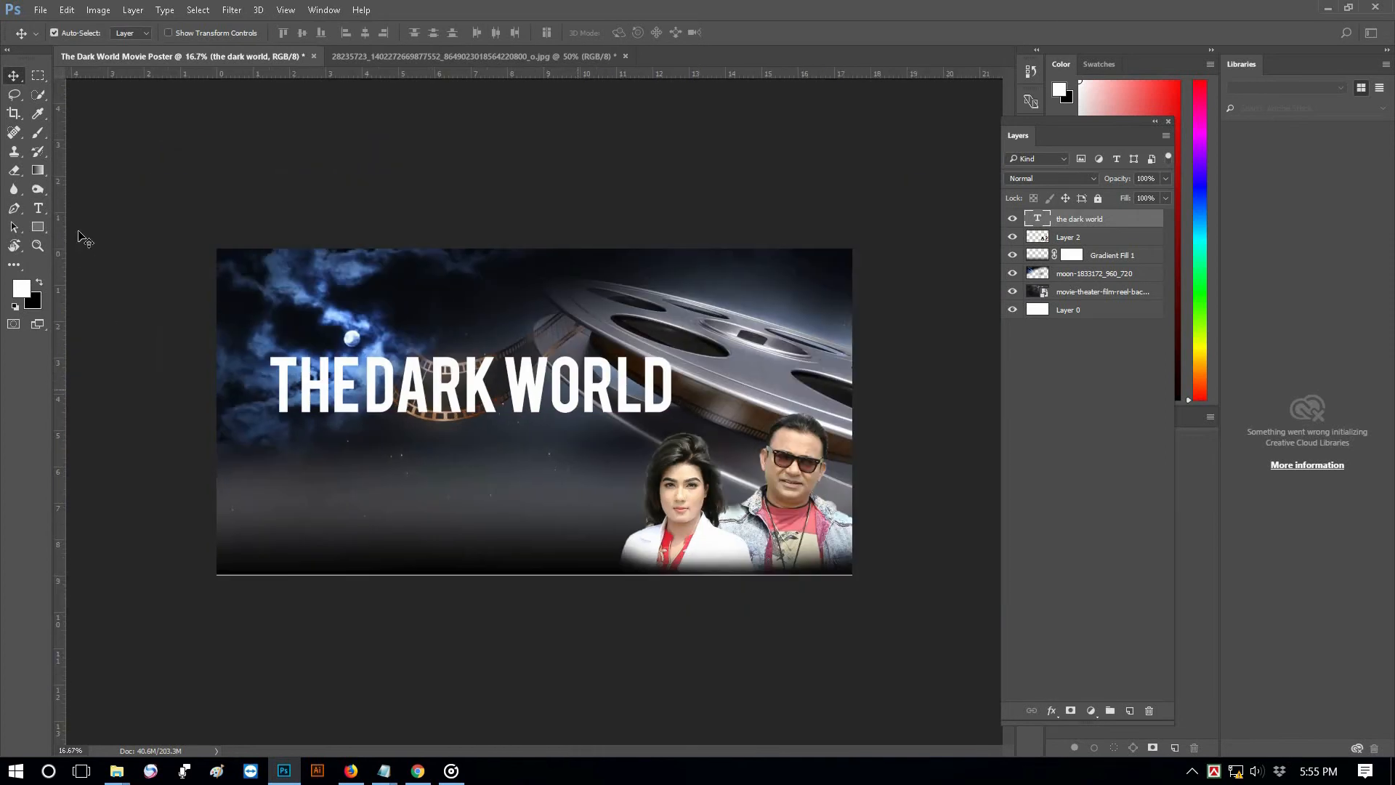
Delete the word WORLD from the title, leaving THEDARK
key(t)
double_click(647, 383)
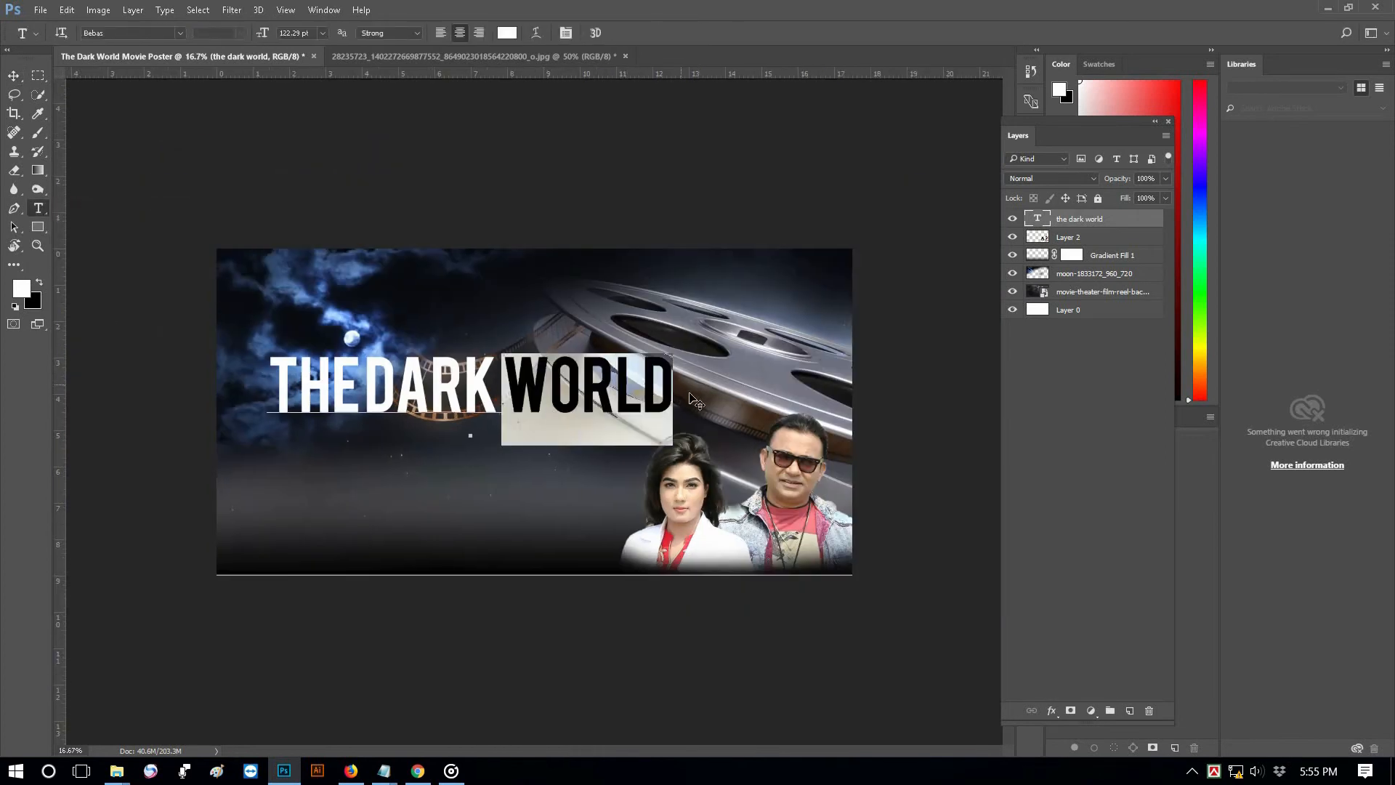
key(BackSpace)
click(14, 75)
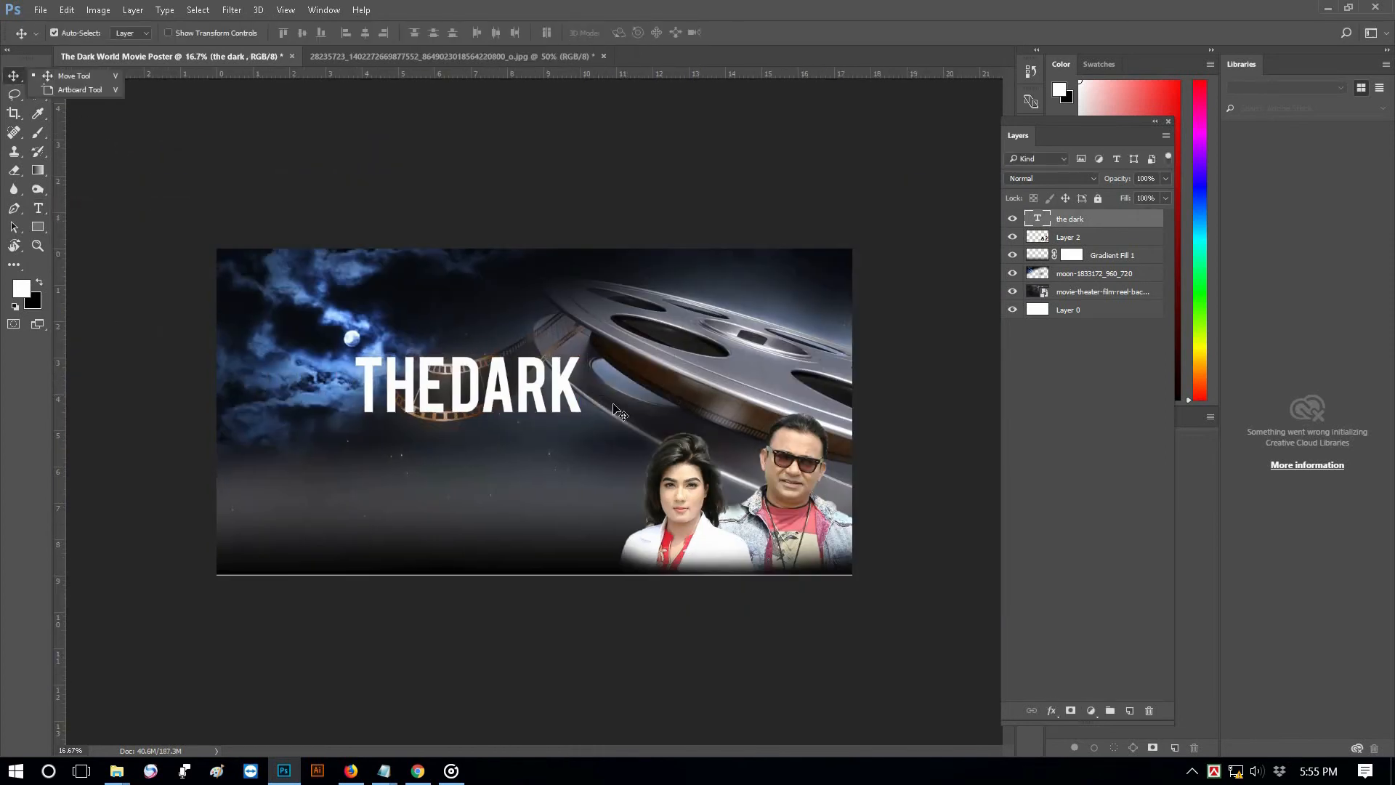
Hide the rulers, stretch THEDARK wider, move it lower, then shrink it to about 70%
key(ctrl+r)
key(ctrl+t)
drag(574, 376, 613, 380)
click(644, 34)
drag(509, 391, 518, 420)
key(ctrl+t)
drag(620, 377, 516, 439)
click(642, 33)
scroll(576, 457, up, 2)
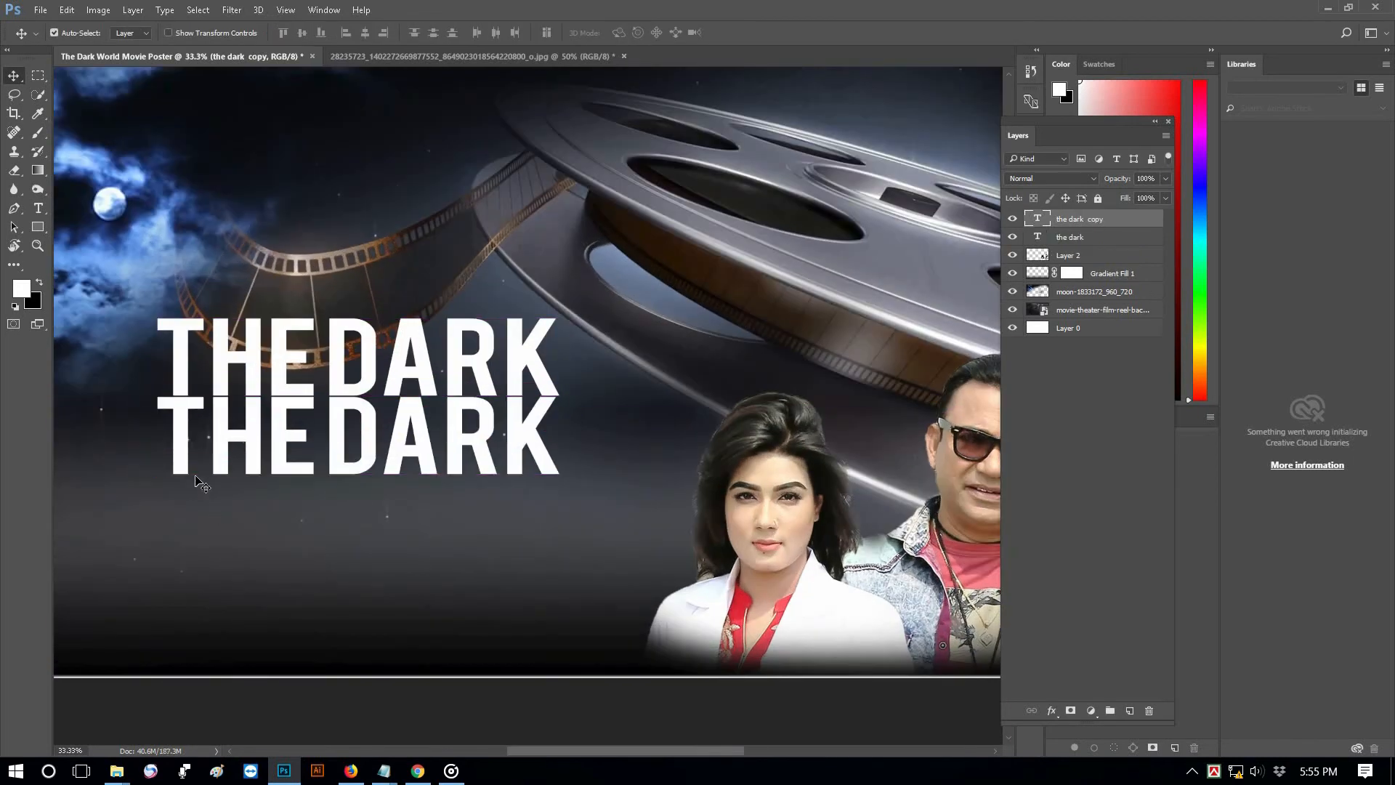
Shrink the THEDARK copy and retype its text as 'world'
key(ctrl+t)
drag(154, 475, 496, 428)
click(643, 33)
double_click(367, 389)
key(ctrl+a)
text(world)
key(ctrl+Return)
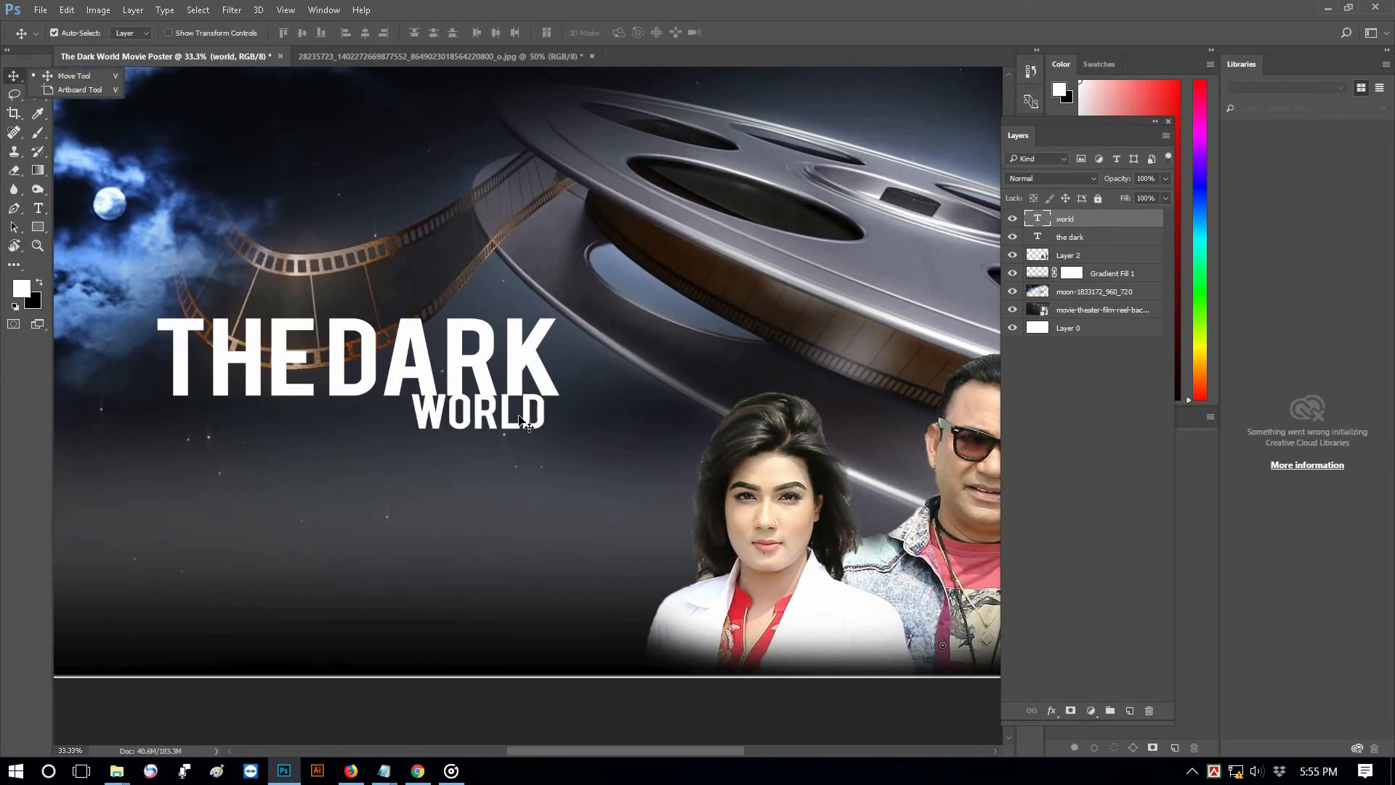
Place WORLD just under THE DARK and squash it vertically
drag(511, 427, 552, 420)
key(ctrl+t)
click(641, 32)
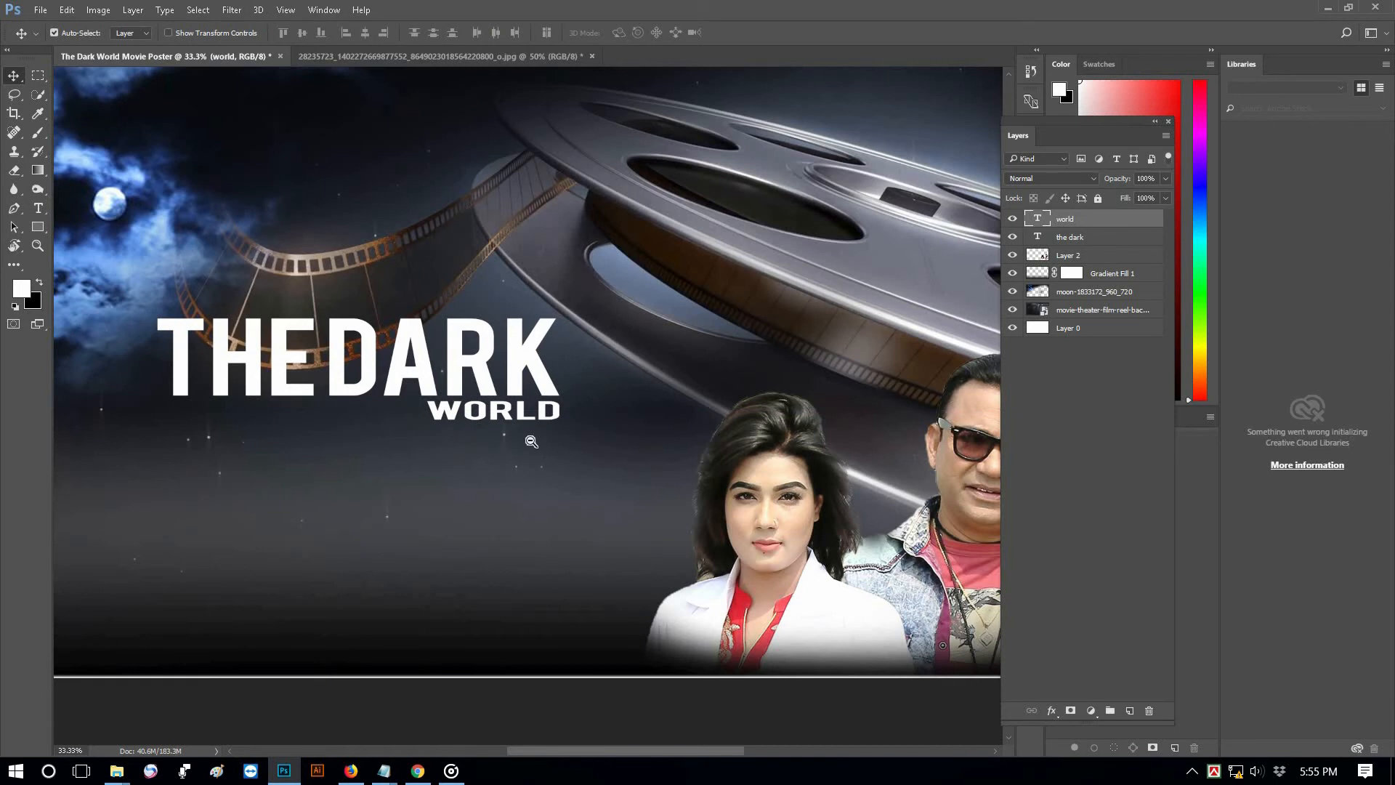
ctrl+alt+click(532, 442)
ctrl+alt+click(532, 442)
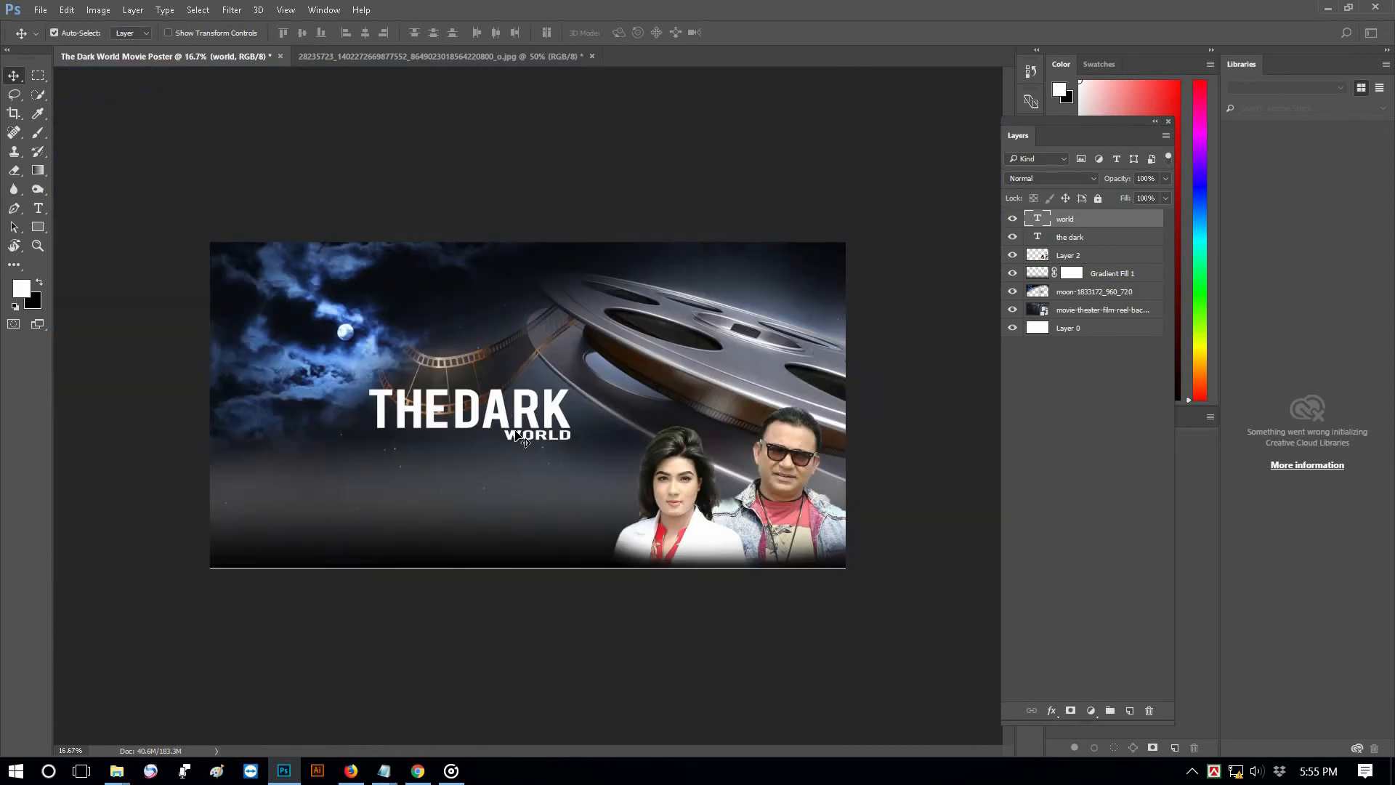
Duplicate WORLD to the top centre of the poster
alt+drag(536, 438, 492, 267)
ctrl+click(540, 359)
drag(615, 426, 715, 530)
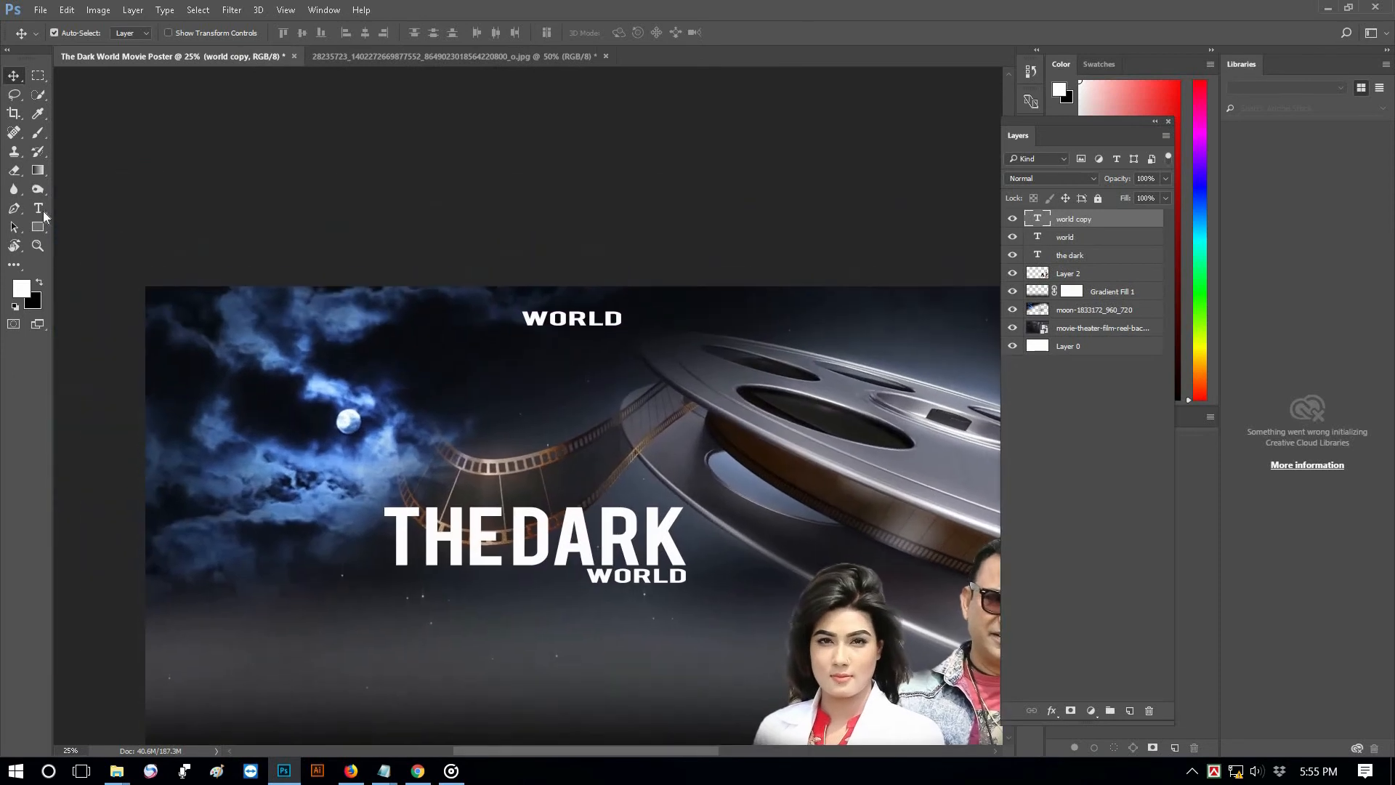
click(38, 209)
click(109, 209)
Replace the top WORLD with ASGPRODUCTIONPRODUCED and set it in Georgia Italic
double_click(532, 318)
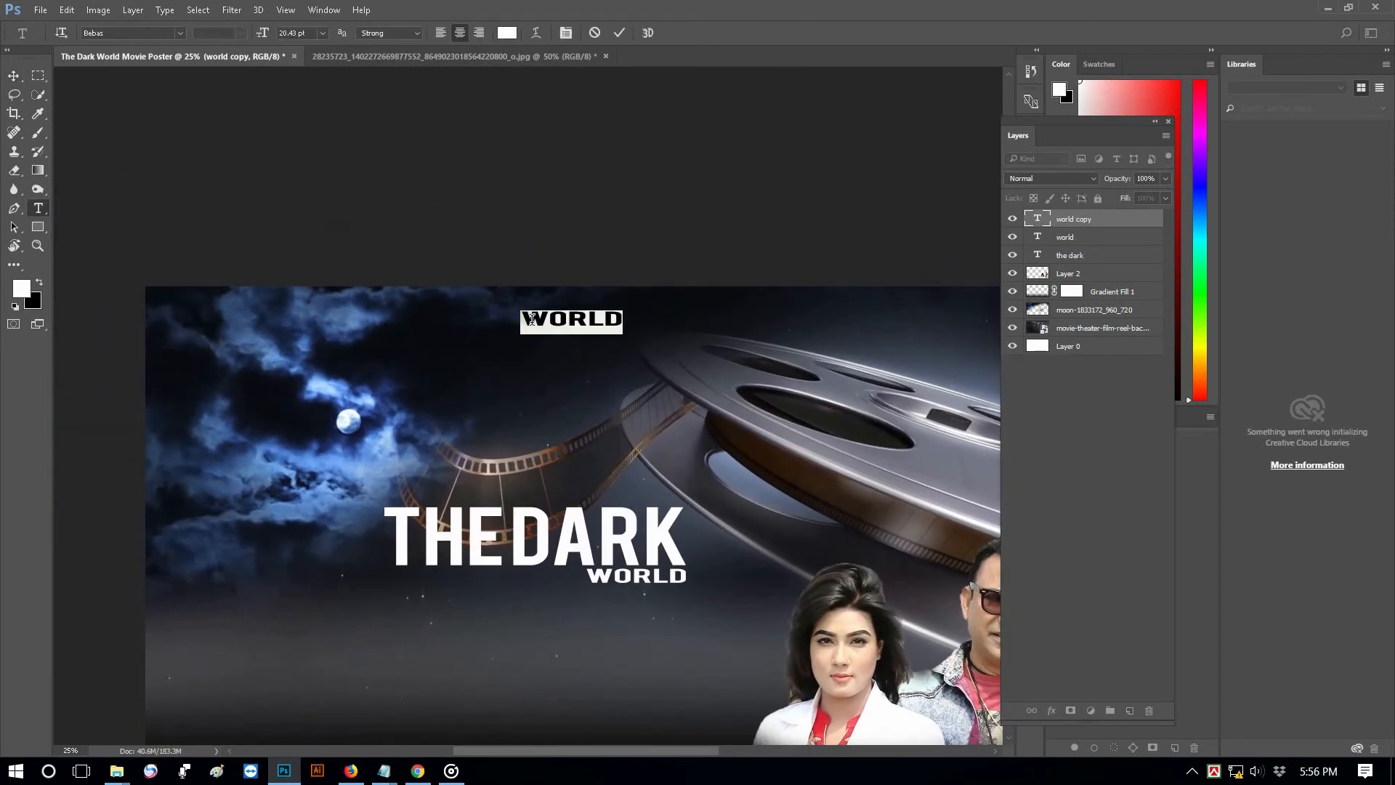
text(ASGPRODUCTIONPRODUCED)
key(ctrl+a)
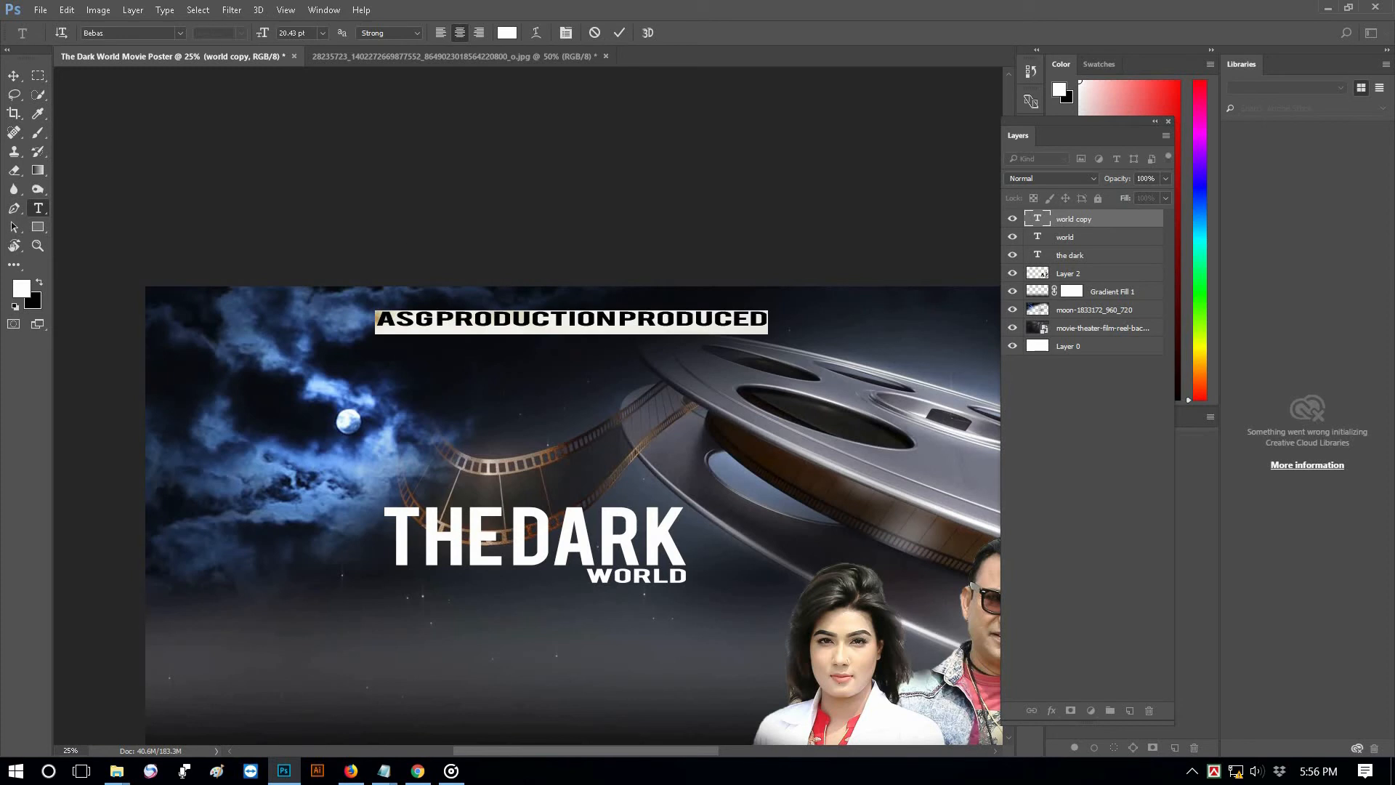
text(ge)
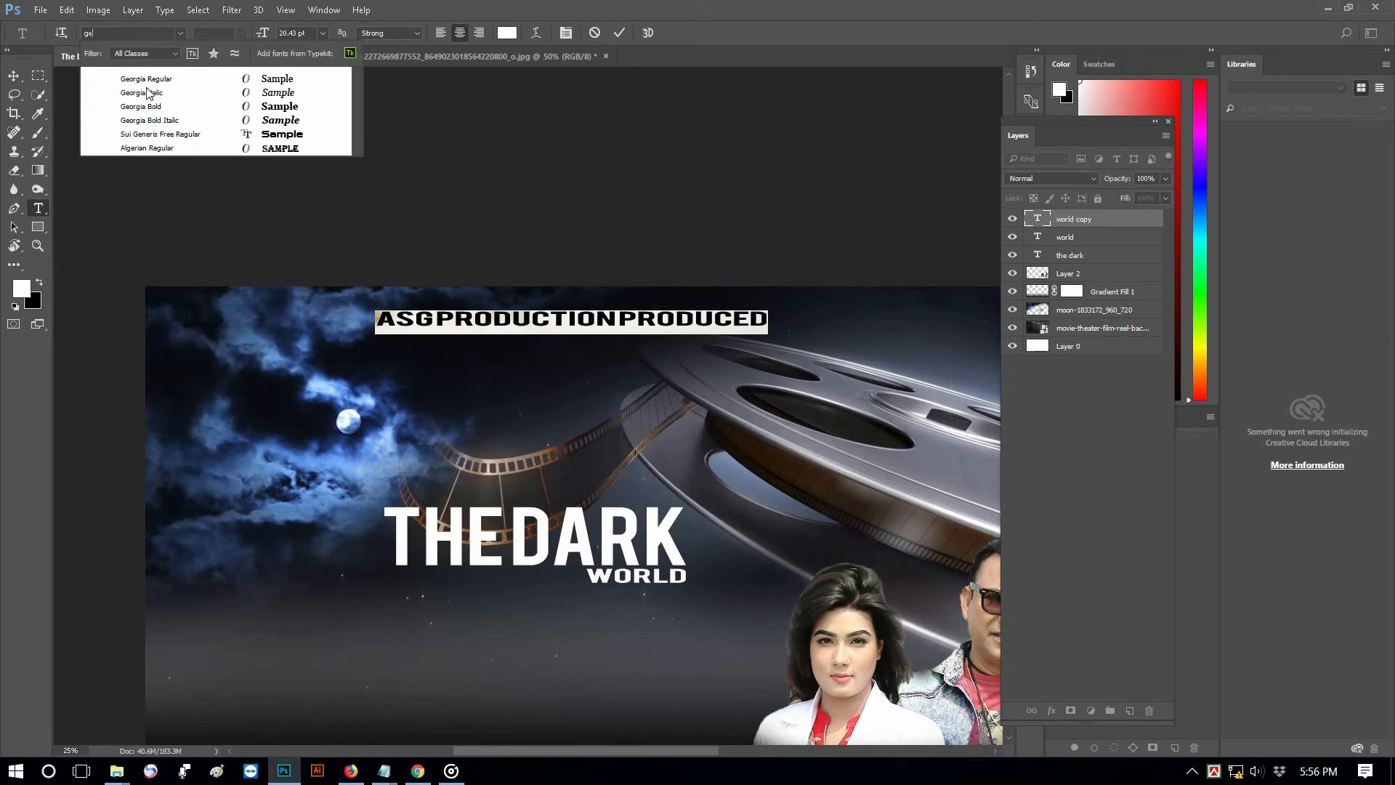
click(145, 92)
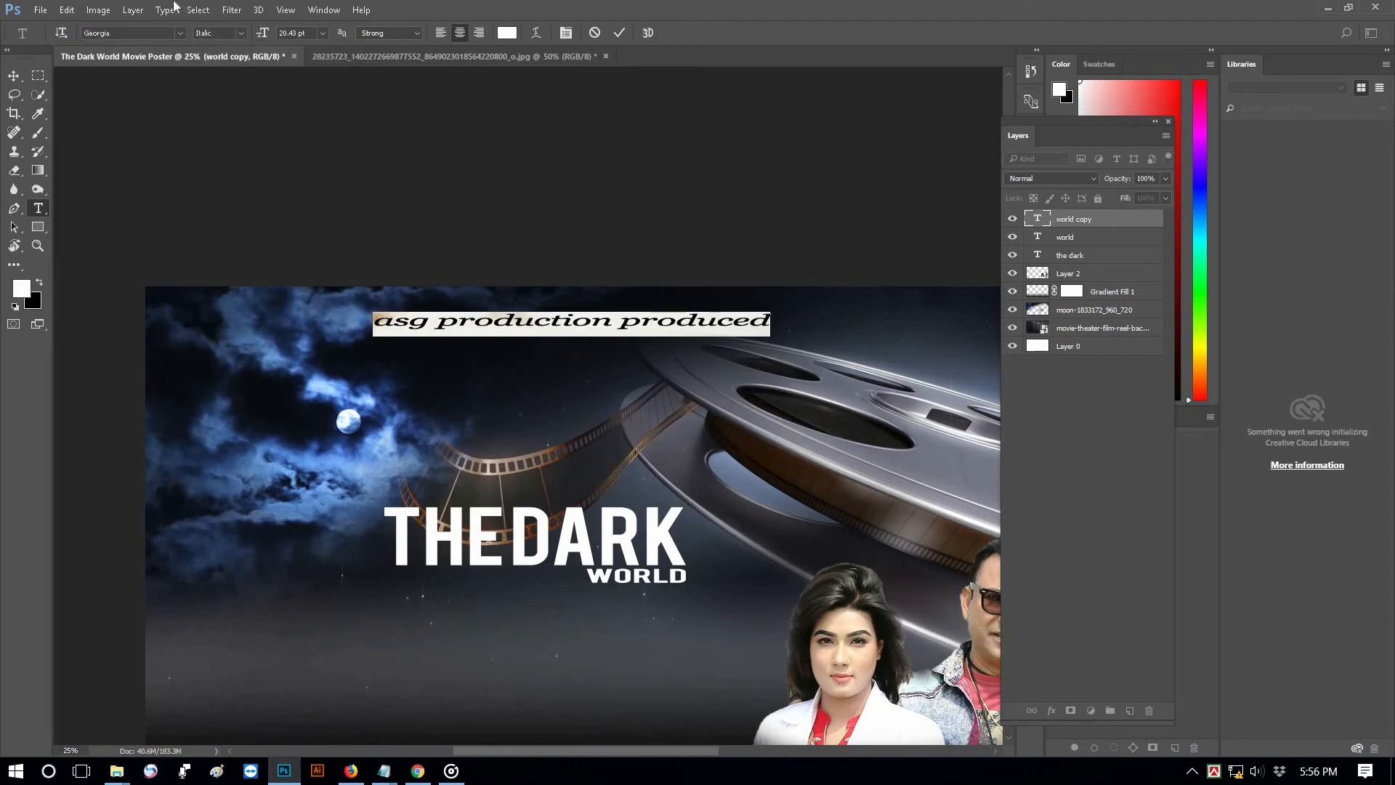
Make the whole credit line all capitals
click(173, 7)
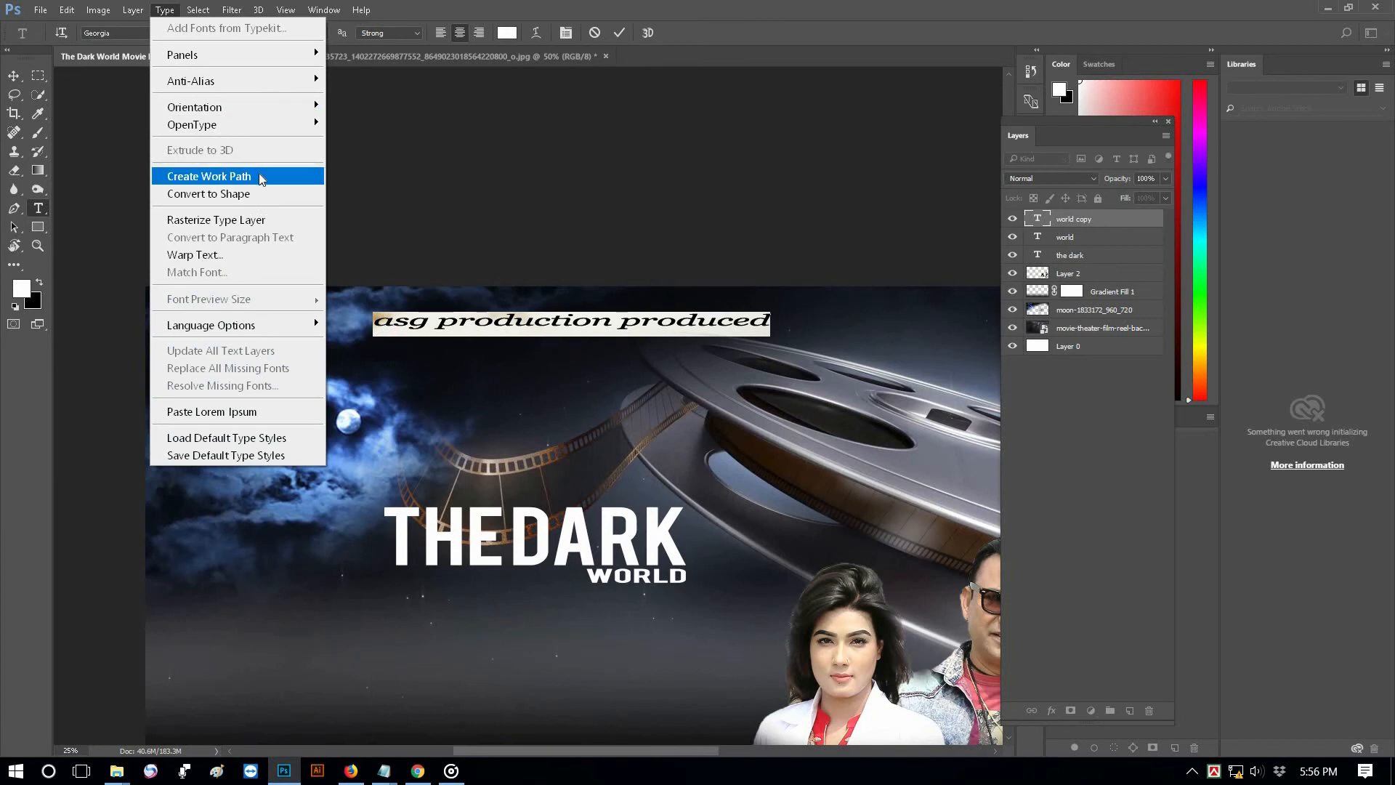
click(469, 312)
click(458, 319)
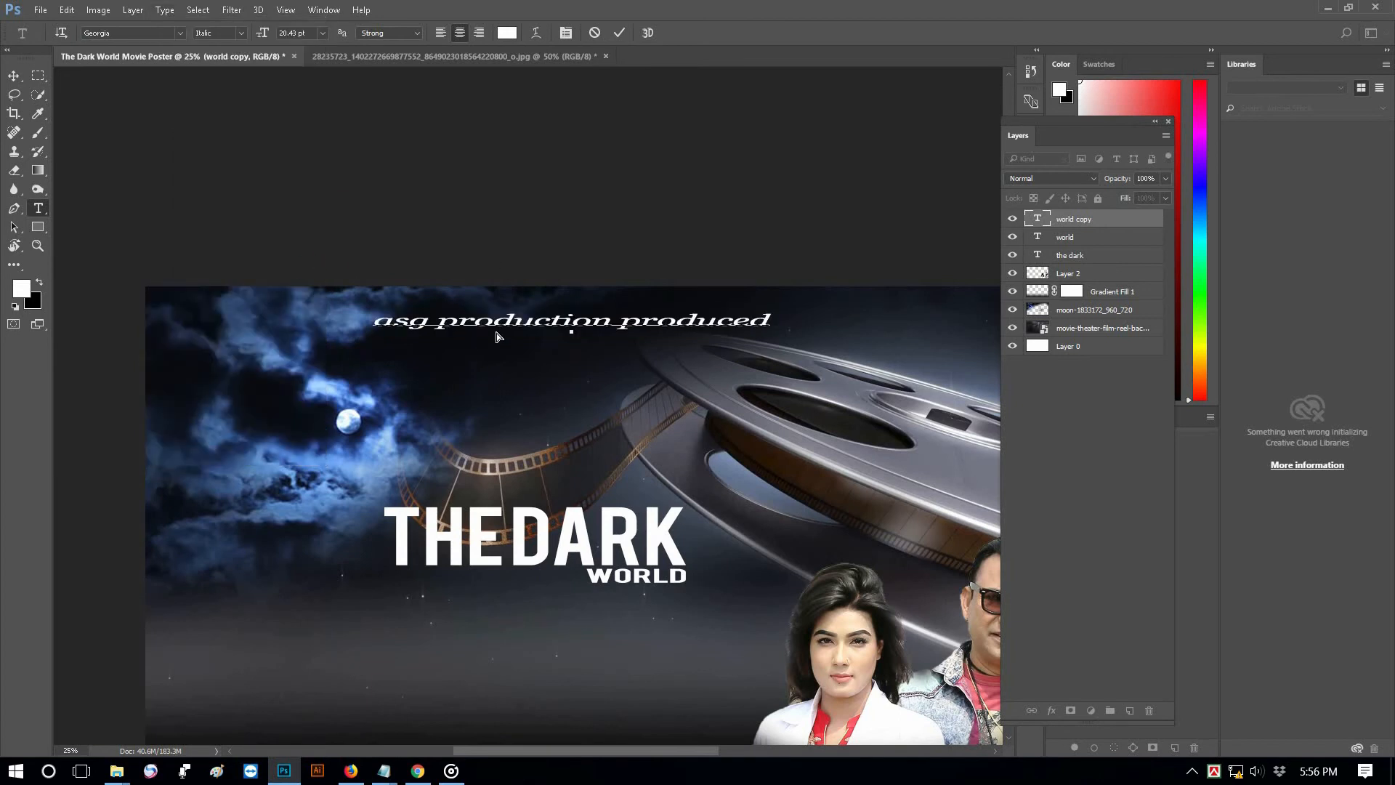
key(ctrl+a)
key(ctrl+t)
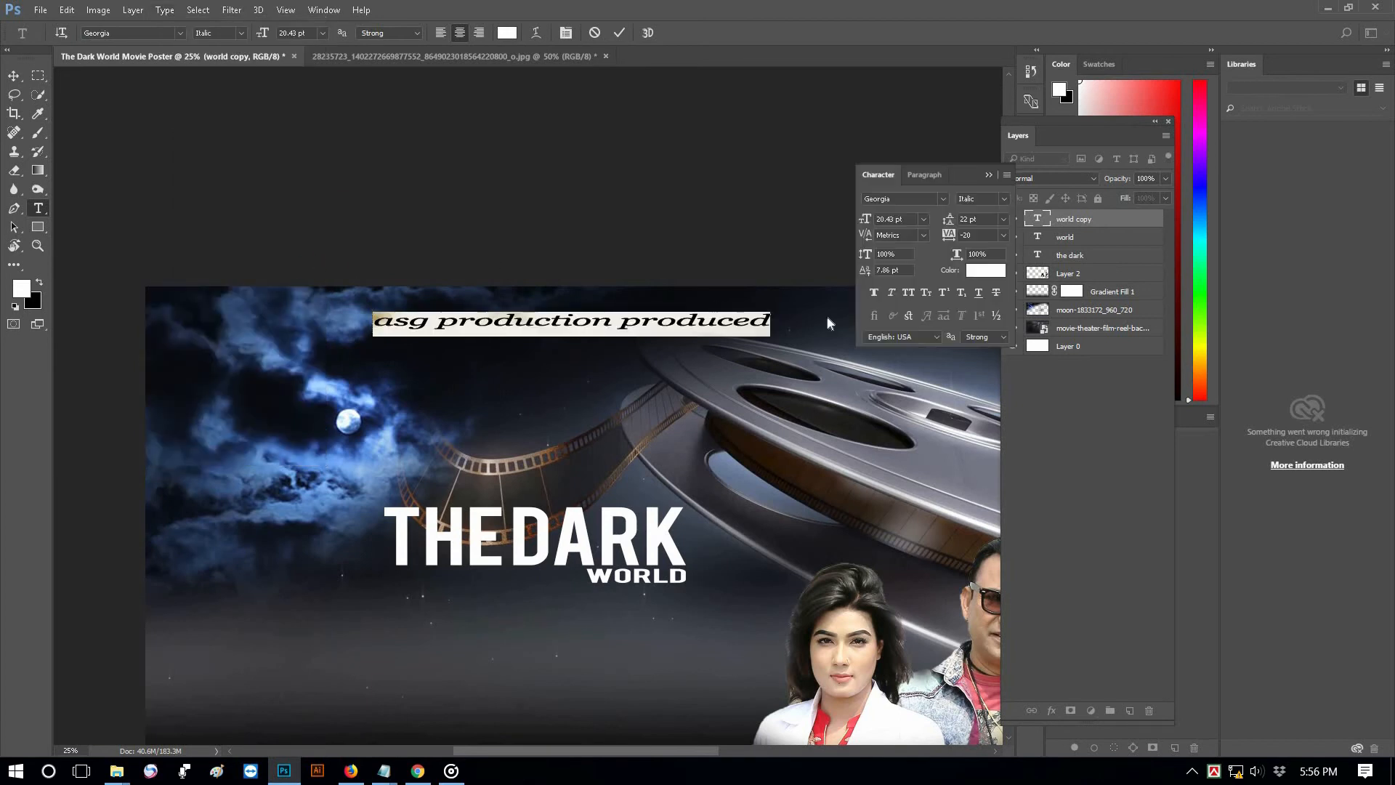
click(908, 293)
click(620, 33)
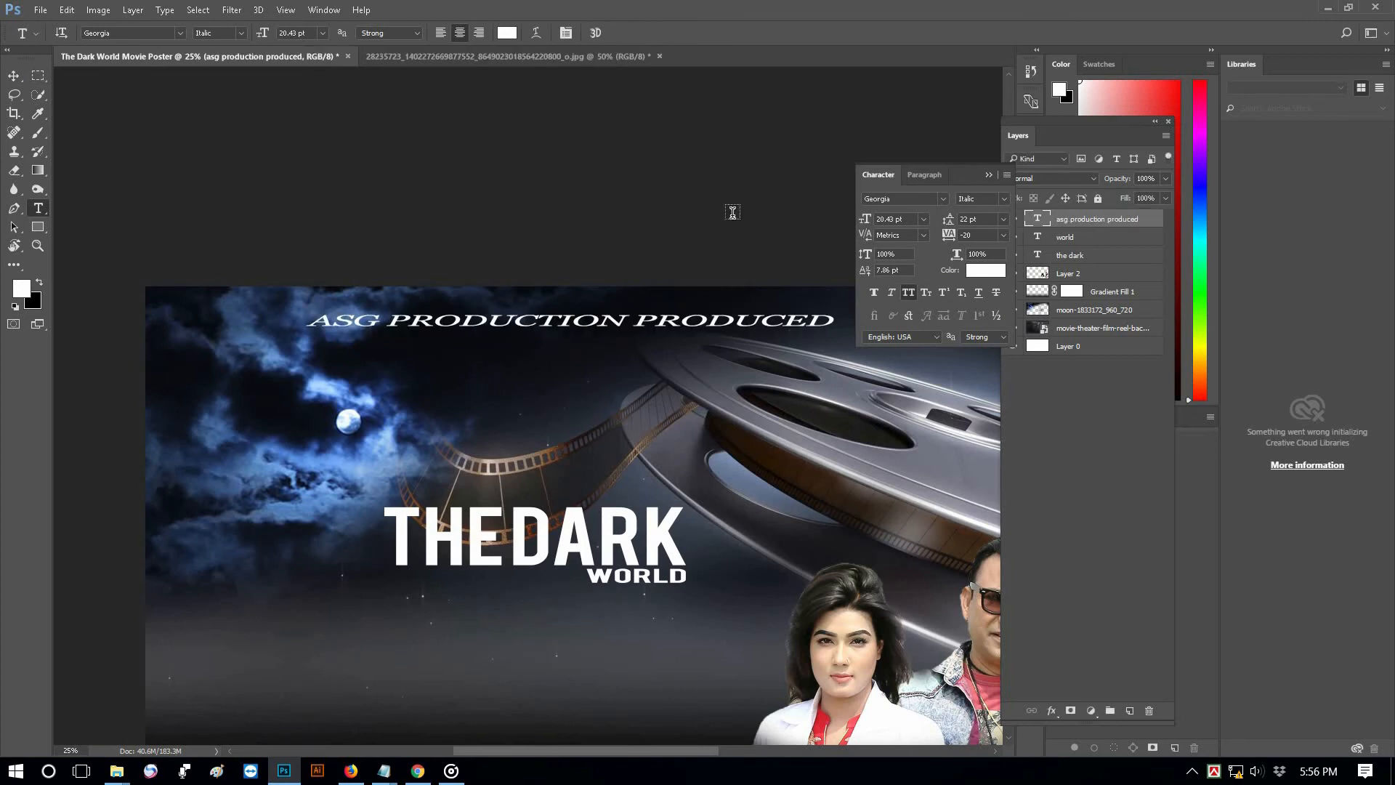
Change the credit line's font style to Georgia Bold
triple_click(626, 328)
click(1005, 200)
click(997, 231)
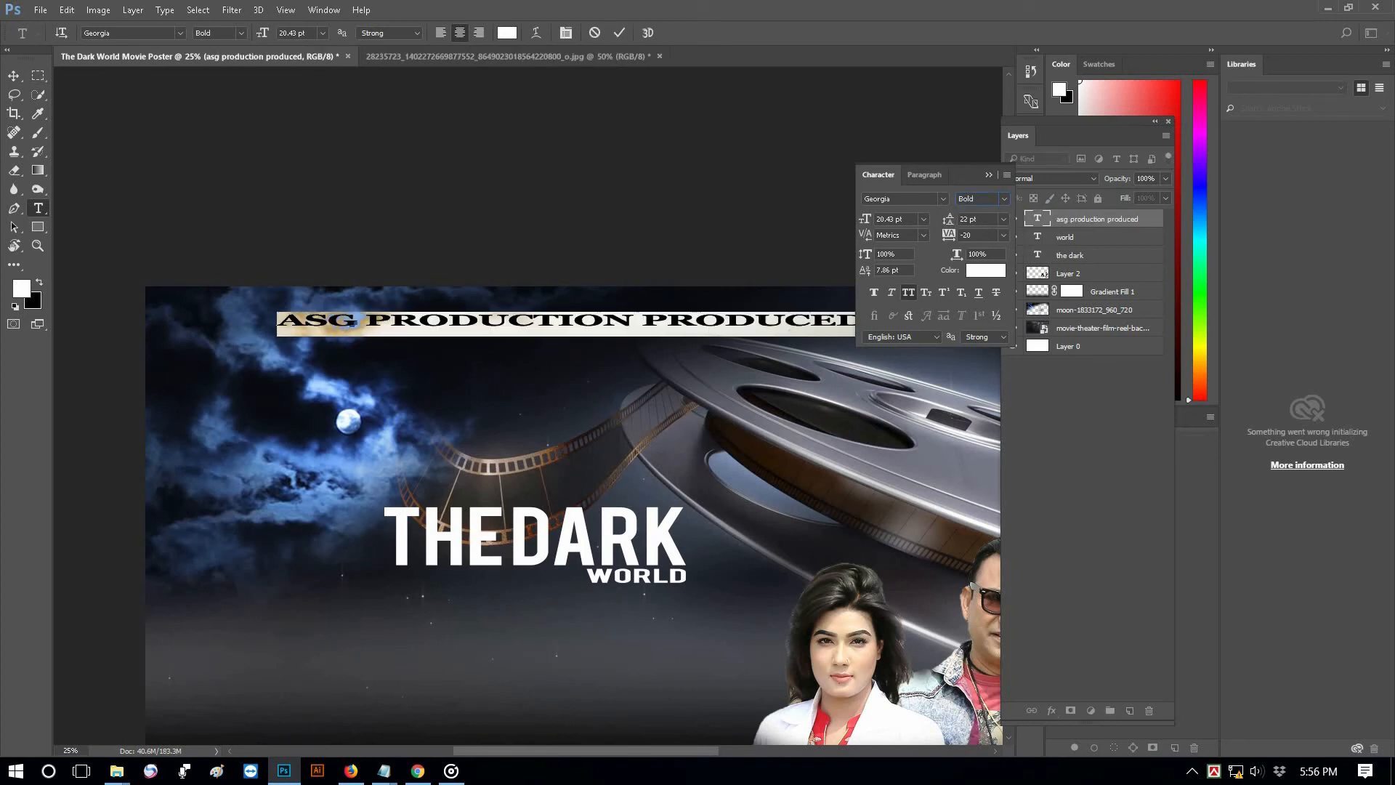
click(14, 73)
key(ctrl+minus)
key(ctrl+minus)
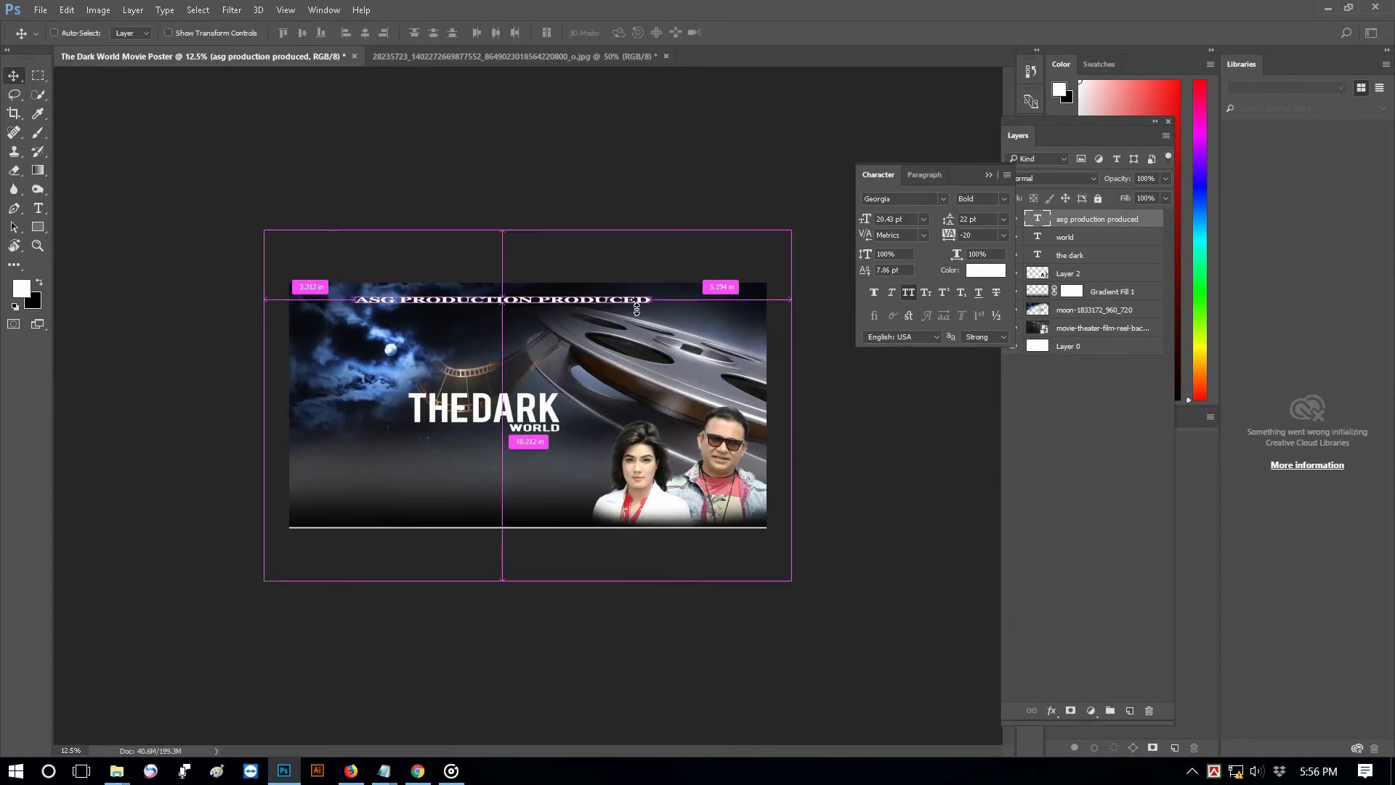
Squeeze the headline back to its normal width
key(ctrl+t)
drag(646, 301, 561, 300)
key(Return)
Move the ASG PRODUCTION PRODUCED line up and centre it across the top
click(598, 202)
ctrl+click(576, 291)
drag(494, 267, 496, 256)
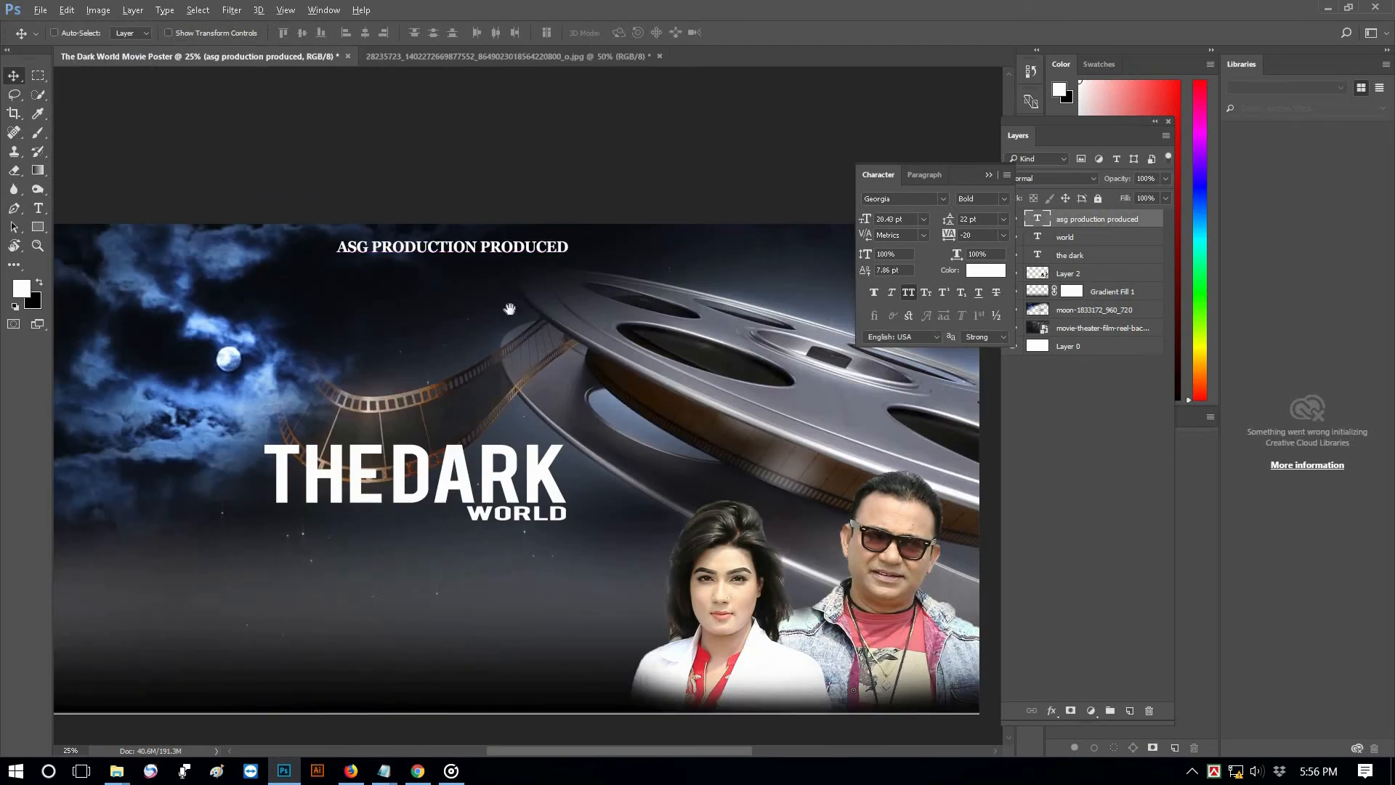
ctrl+alt+click(504, 301)
drag(513, 260, 492, 476)
Retype the copied production line as 'story dialogue & film script' below the title
click(502, 266)
ctrl+click(492, 476)
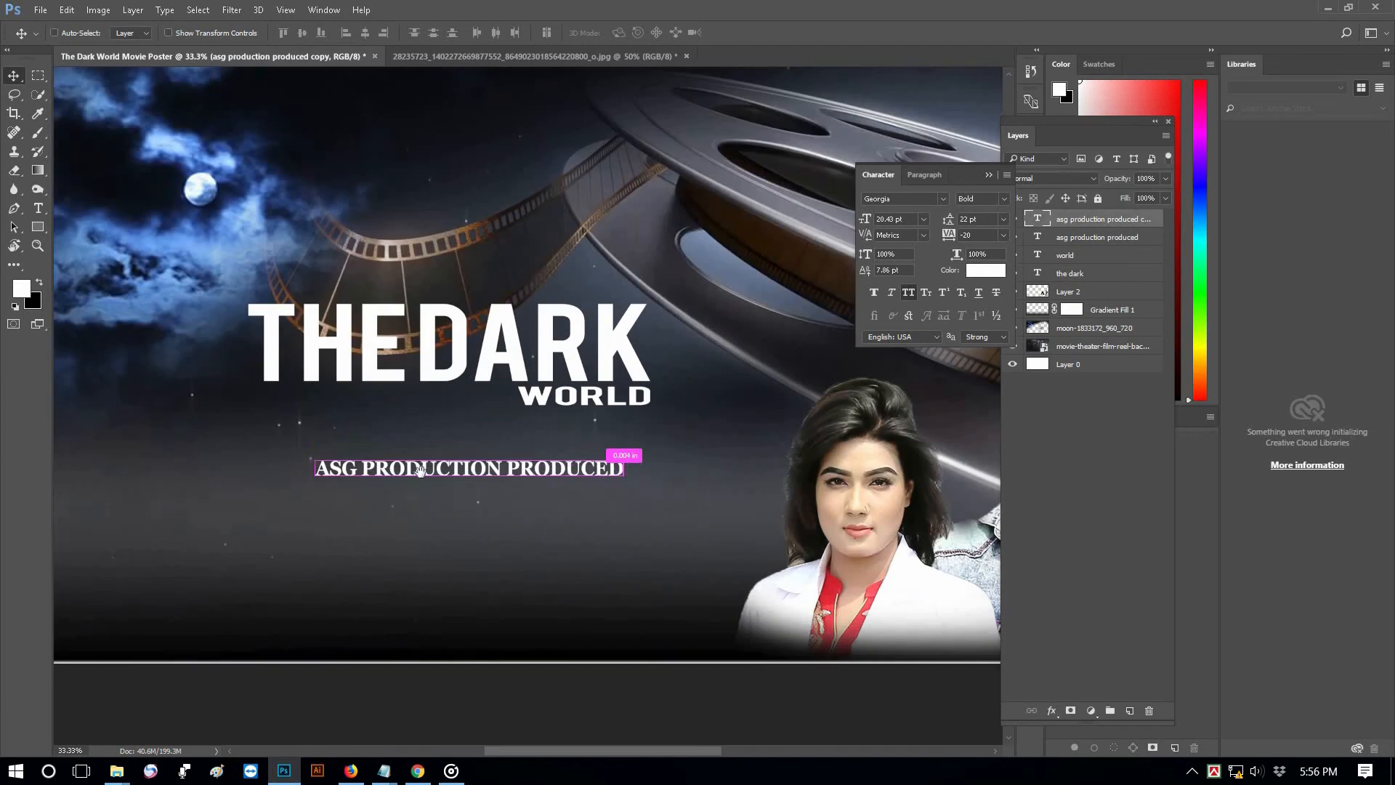
key(t)
click(346, 471)
key(ctrl+a)
text(story)
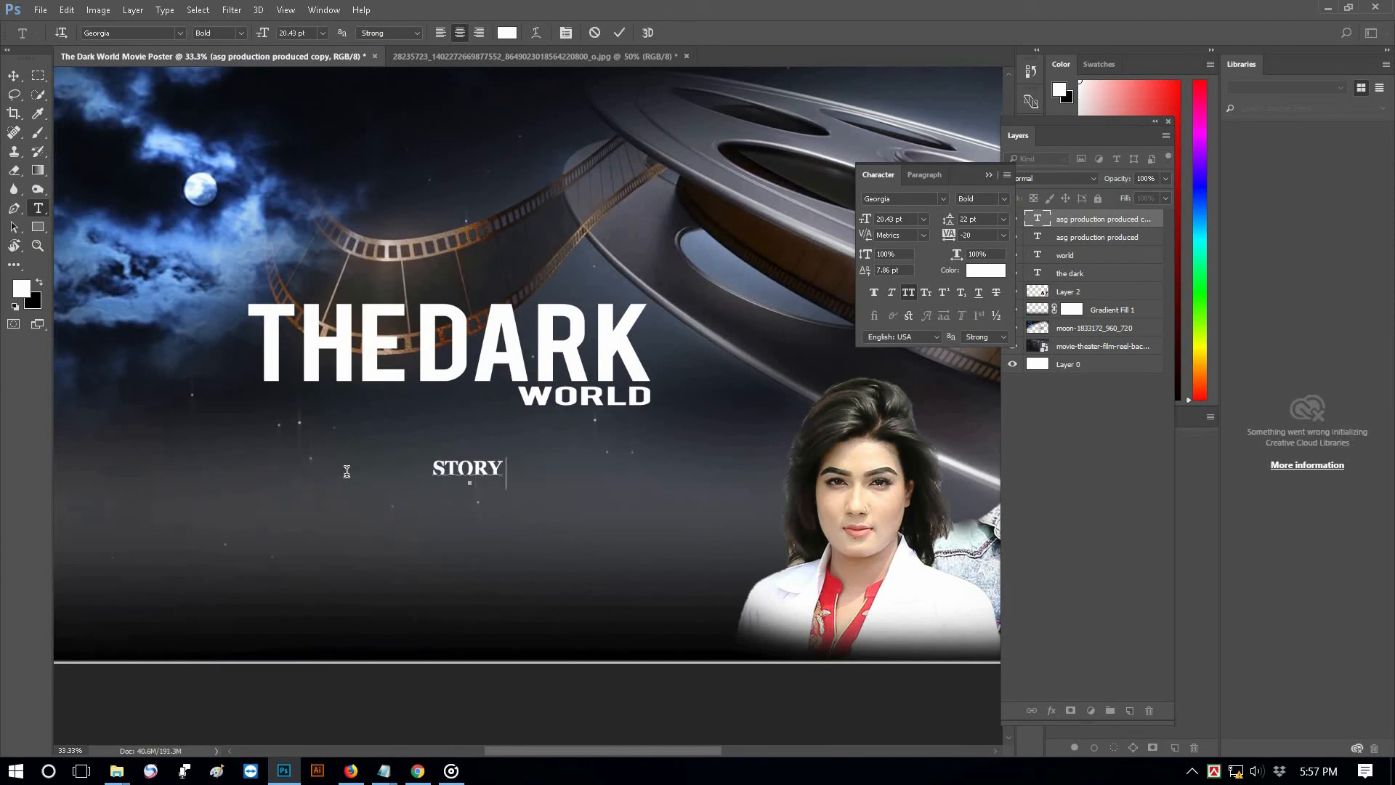
text( diali)
key(BackSpace)
text(ogue & )
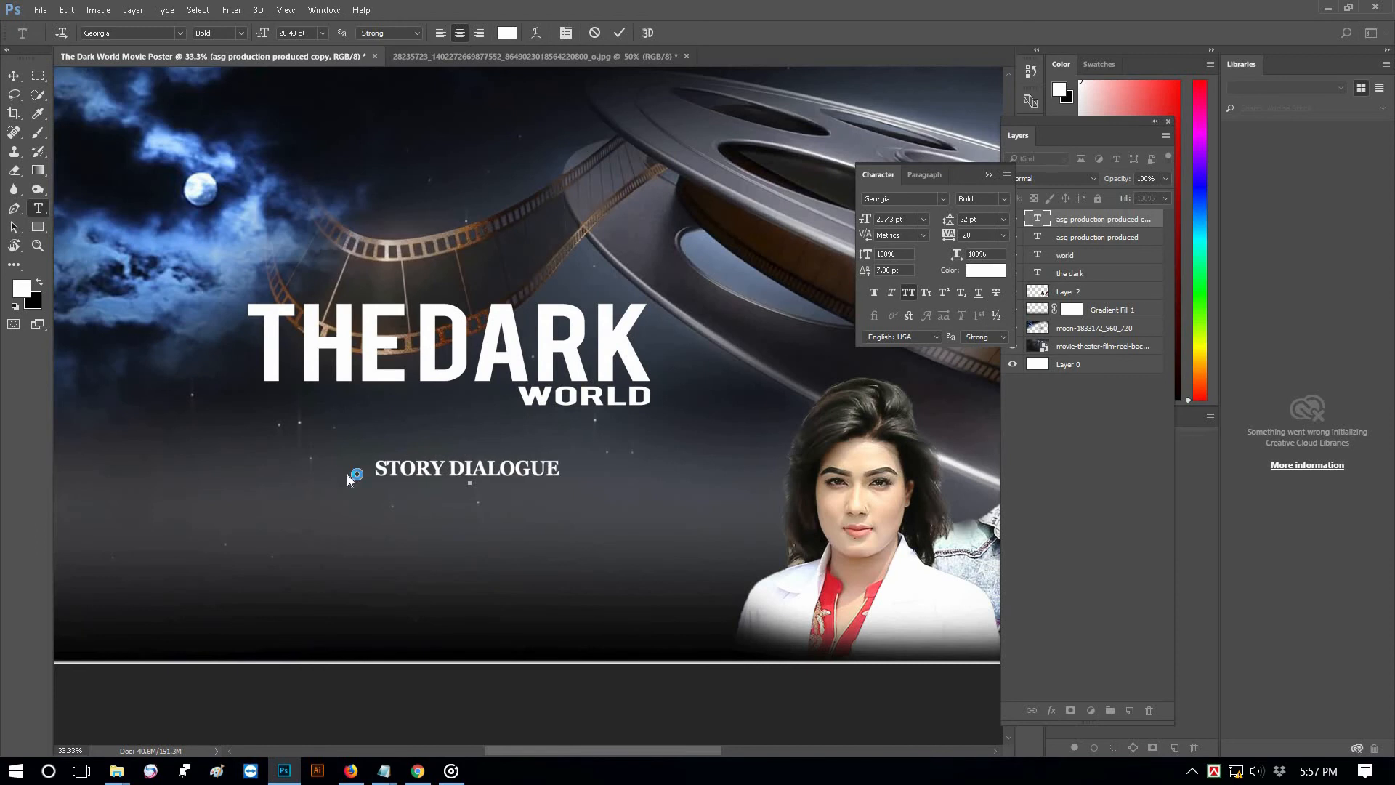
text(film script)
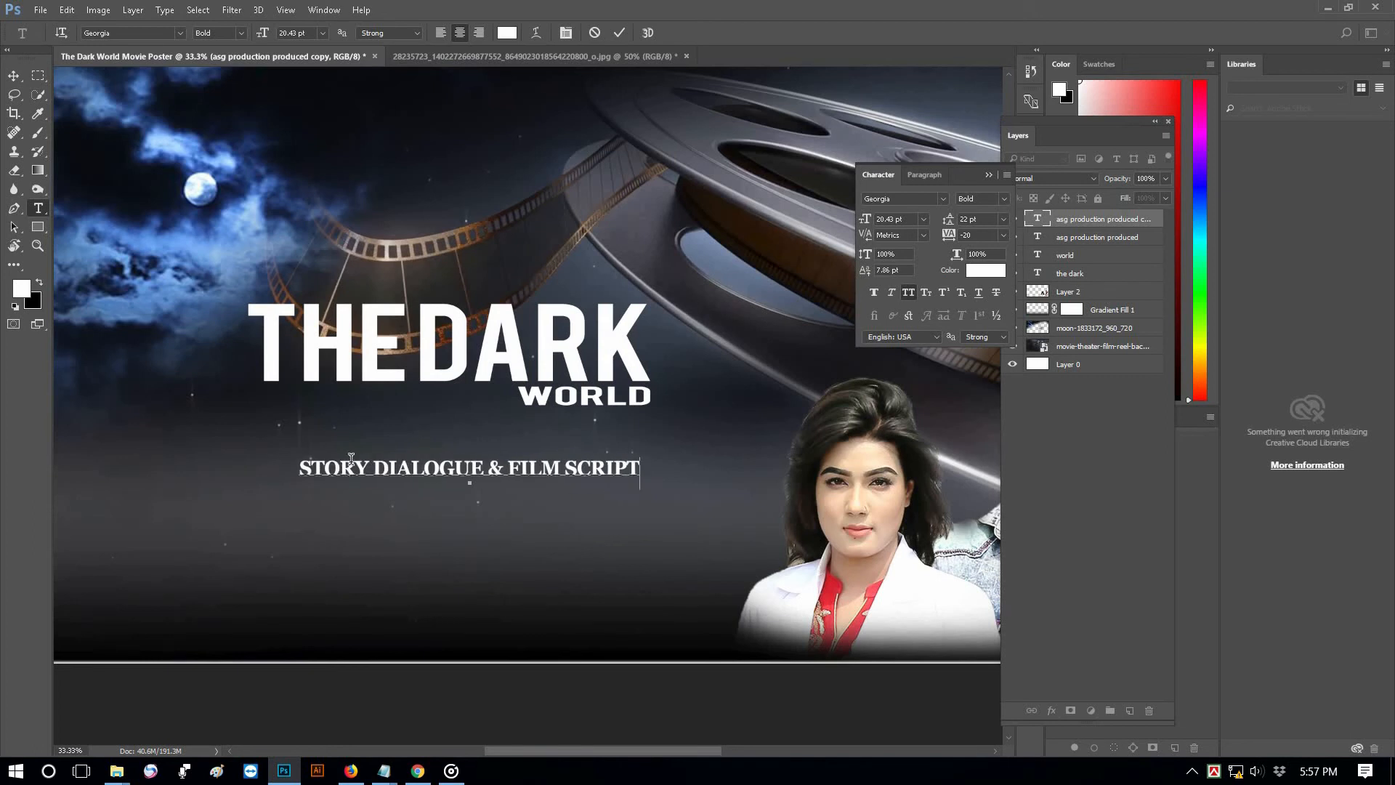
key(ctrl+a)
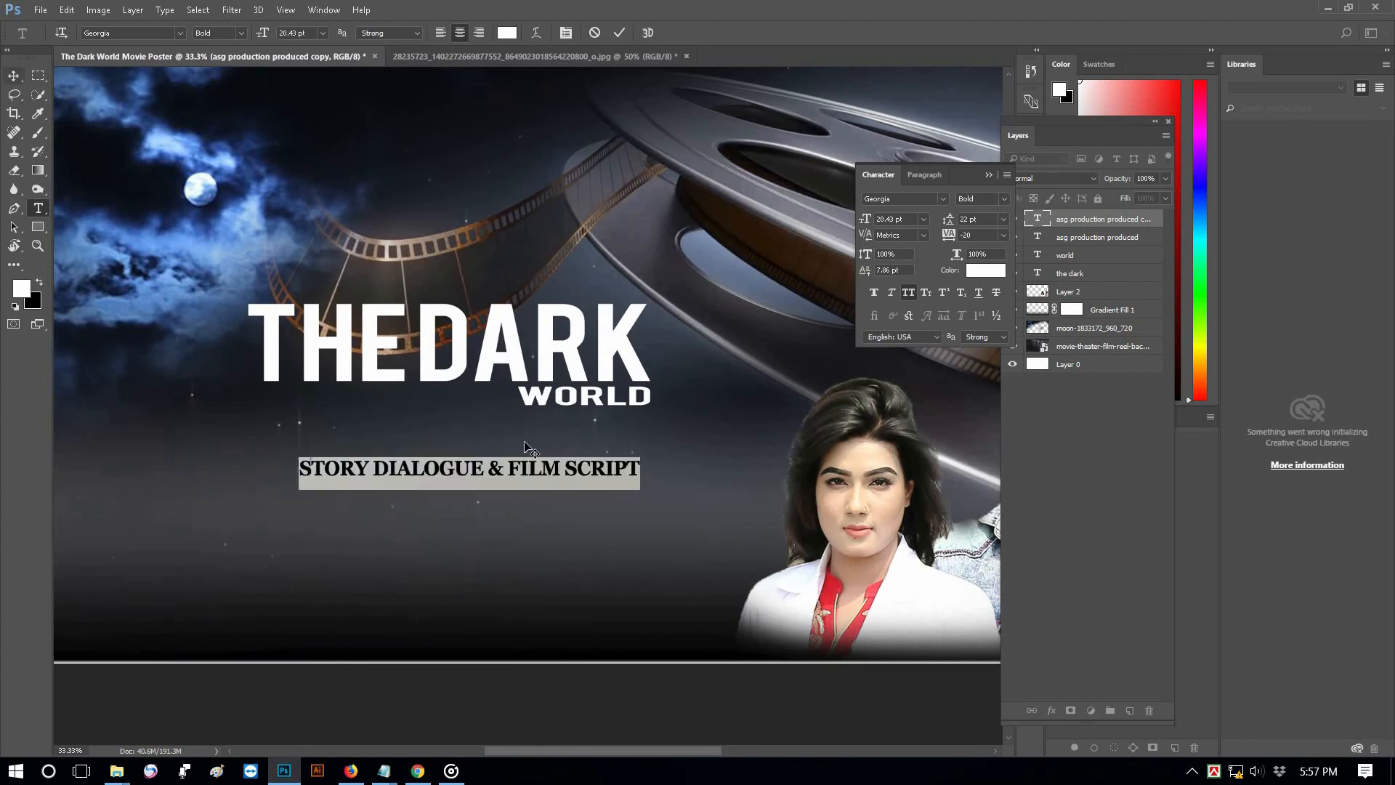
click(14, 77)
Duplicate the credit line just below and replace its text with the writer's name
drag(469, 468, 468, 489)
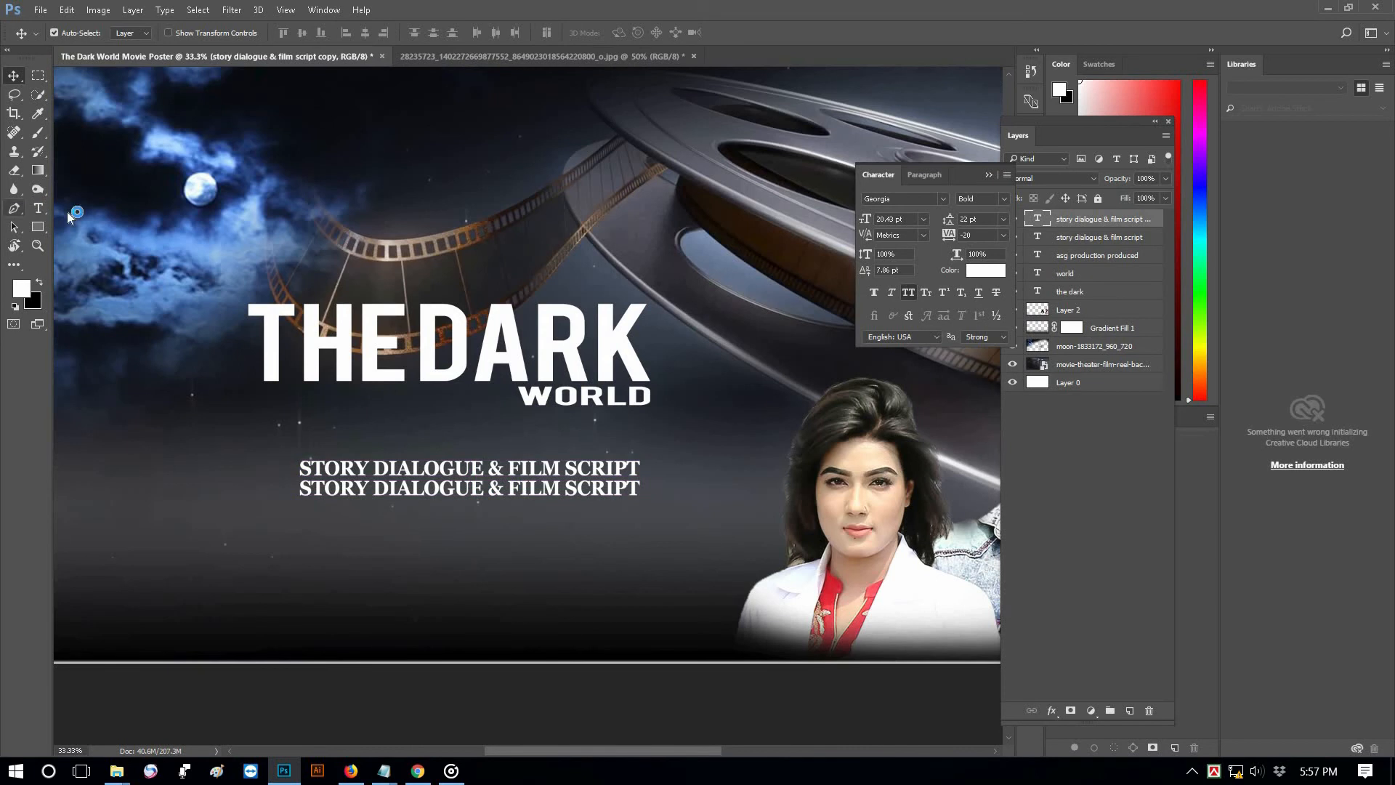
click(42, 213)
click(392, 490)
key(ctrl+a)
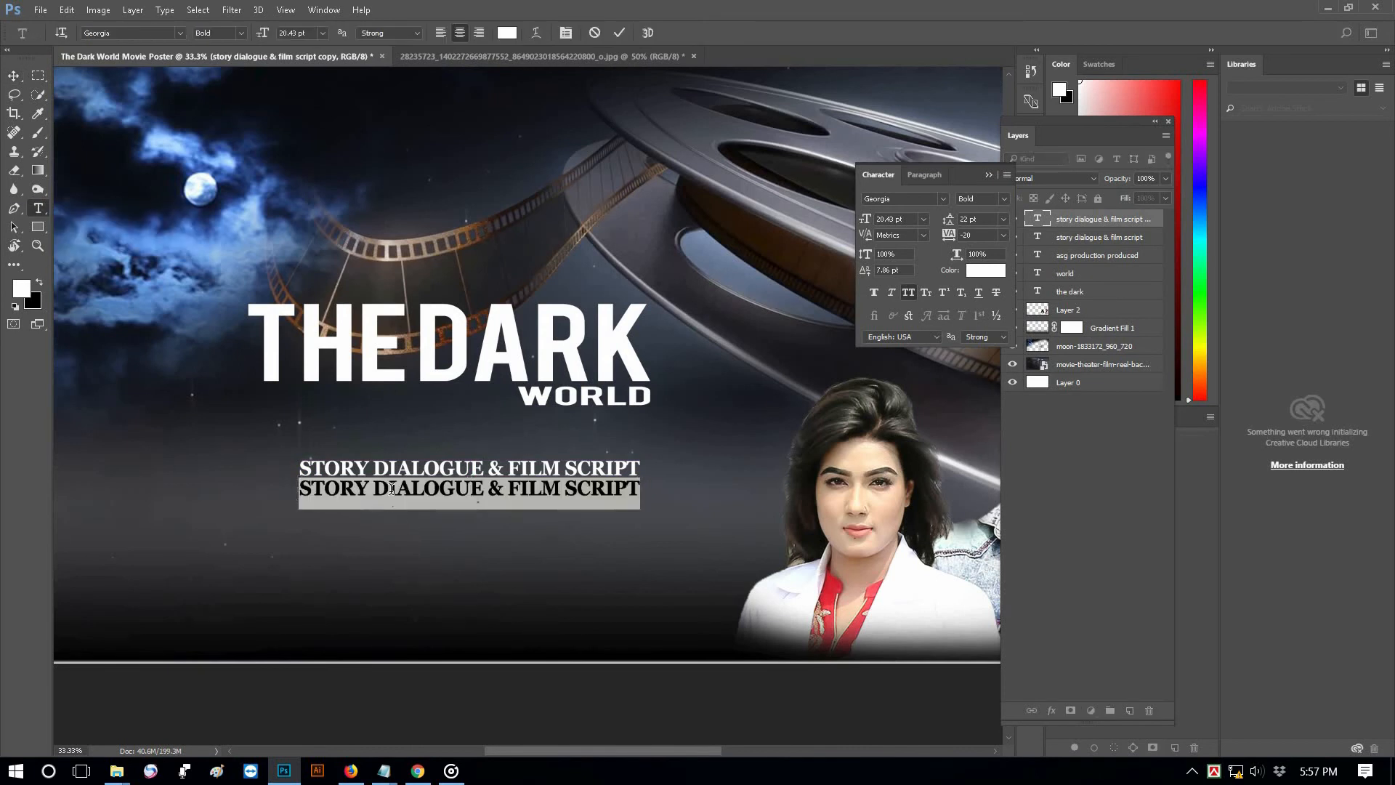
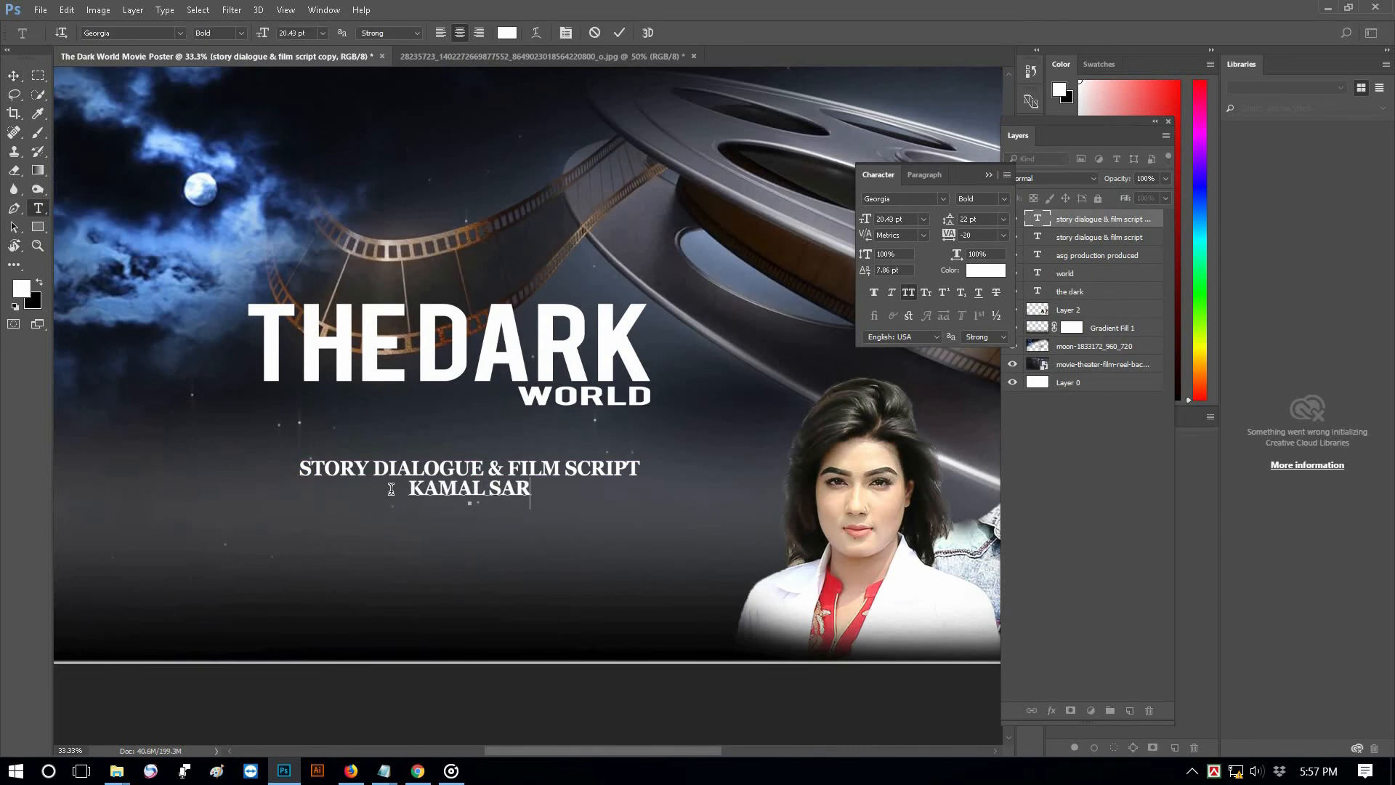
key(ctrl+a)
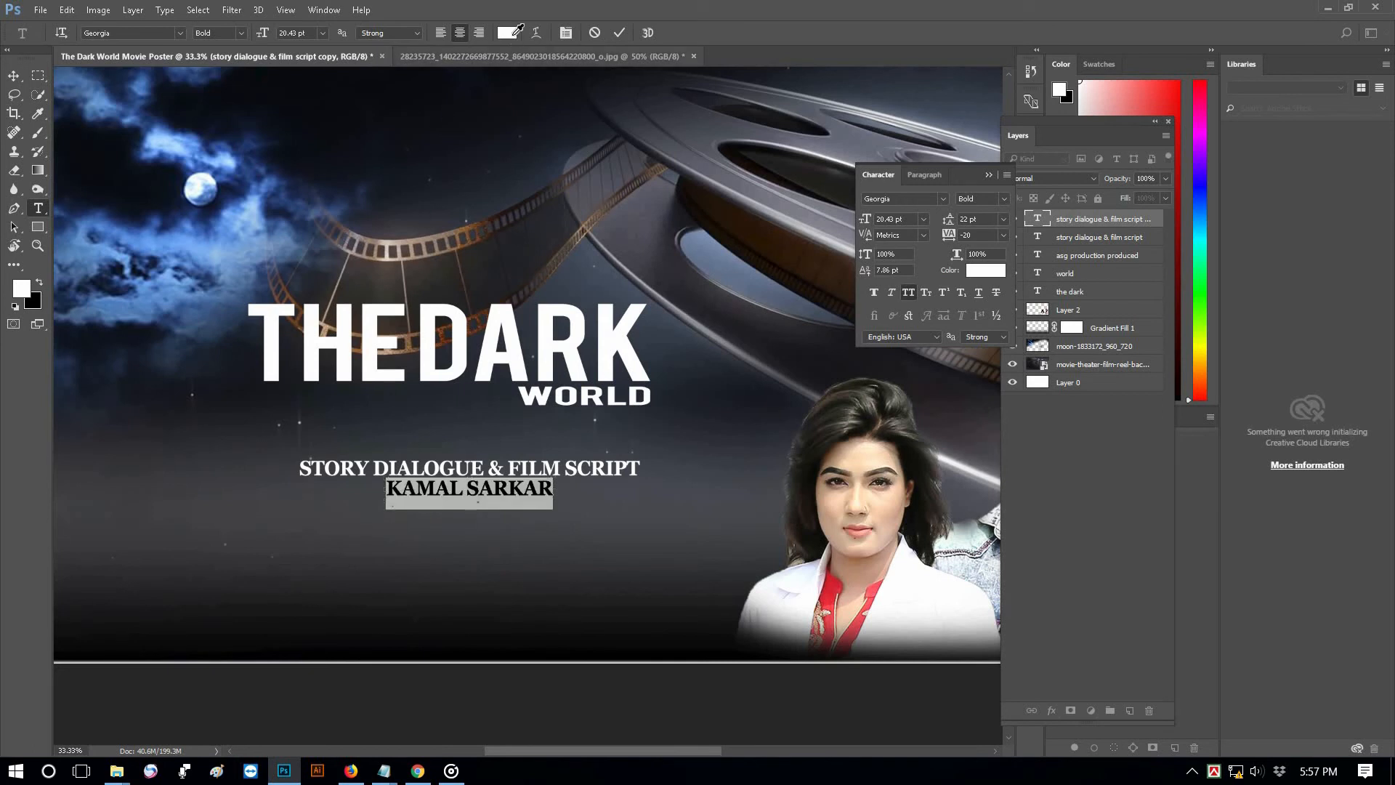
Colour the writer's name yellow and nudge it down slightly
click(507, 33)
text(100)
key(Return)
click(620, 33)
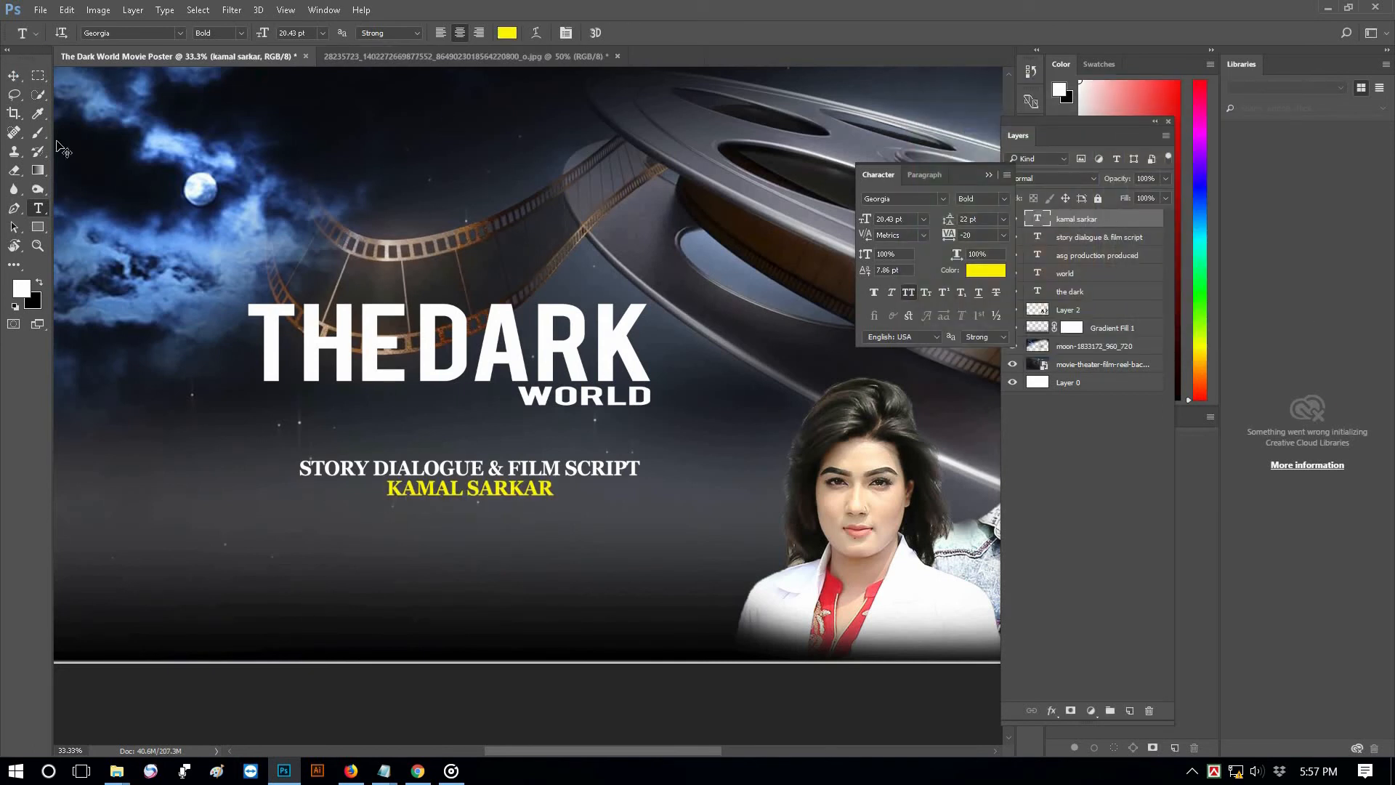
click(14, 79)
key(Down)
key(Down)
key(Down)
key(Down)
key(Down)
key(Down)
key(Down)
key(Down)
key(Down)
key(Down)
key(Down)
key(Down)
key(Down)
key(Down)
key(Down)
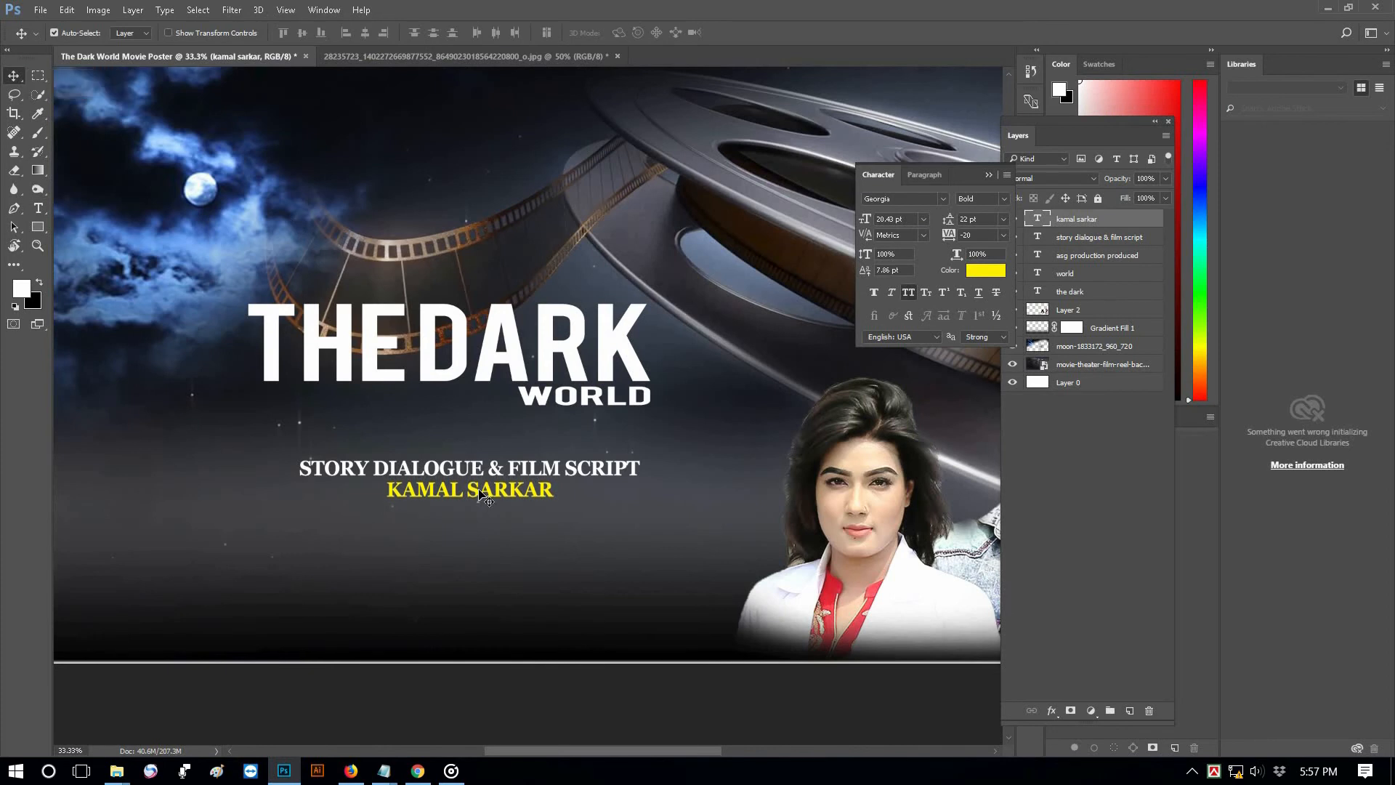
Duplicate the STORY DIALOGUE line below the writer's name
right_click(499, 471)
click(524, 478)
drag(522, 474, 494, 525)
click(39, 208)
click(84, 209)
Retype the copy as a 'CAST -' line naming the two actors
triple_click(320, 522)
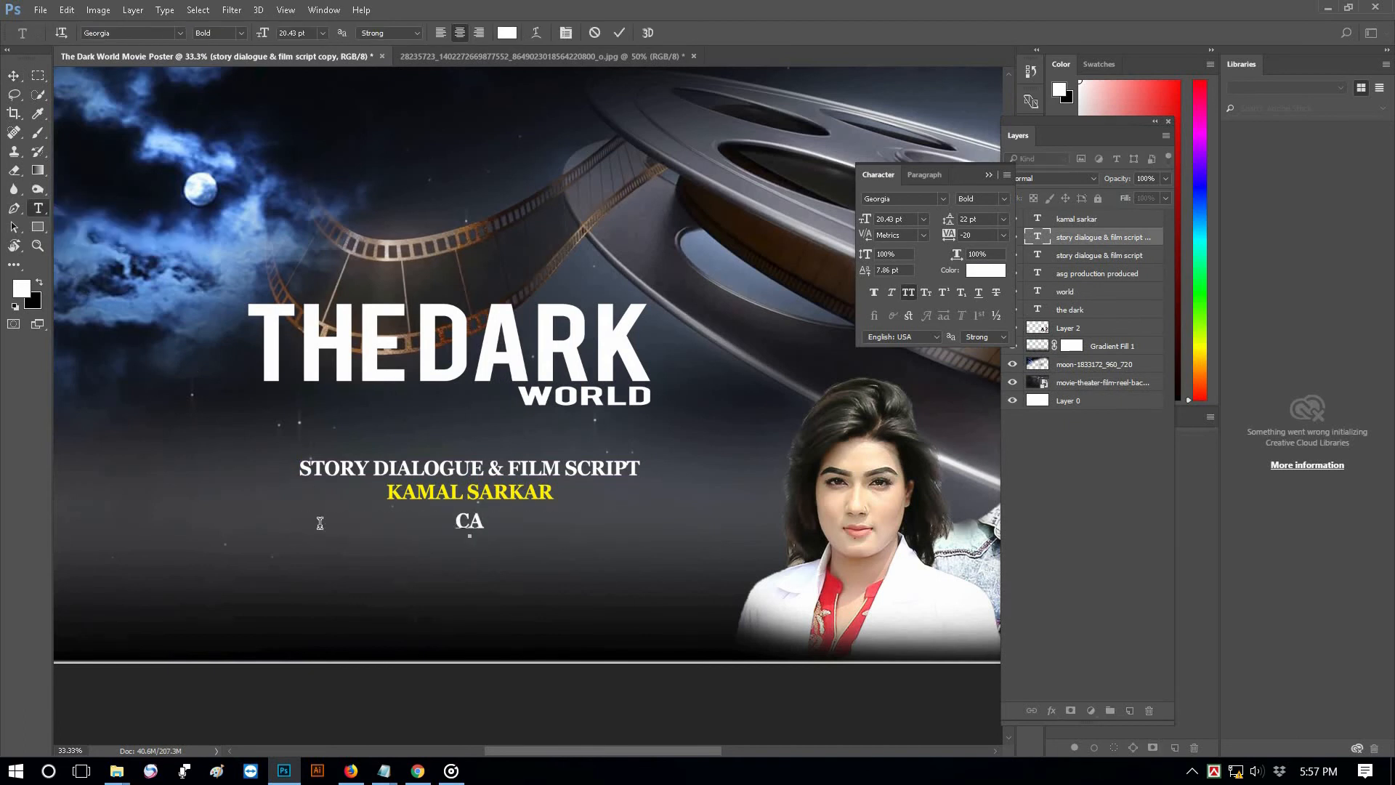
key(BackSpace)
key(BackSpace)
key(BackSpace)
key(BackSpace)
key(BackSpace)
key(BackSpace)
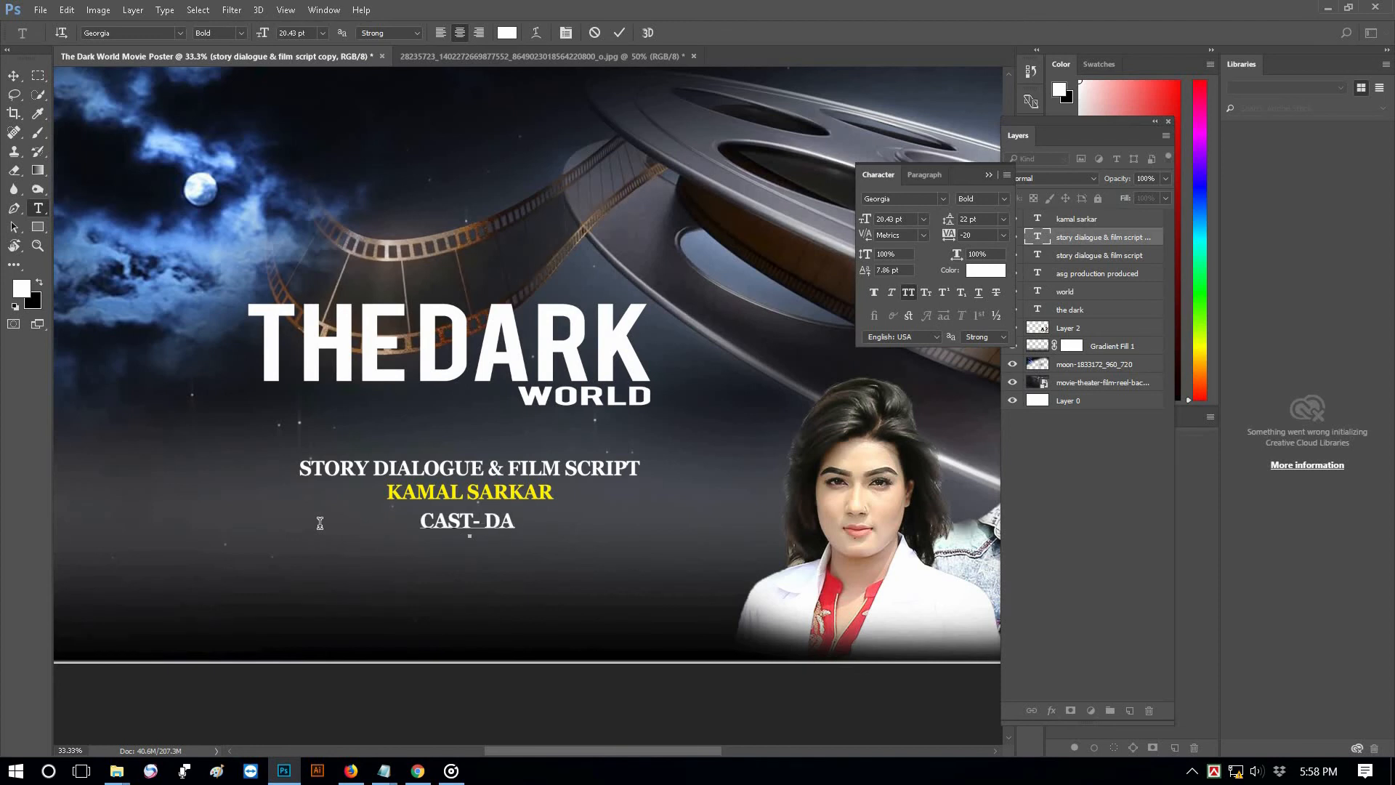
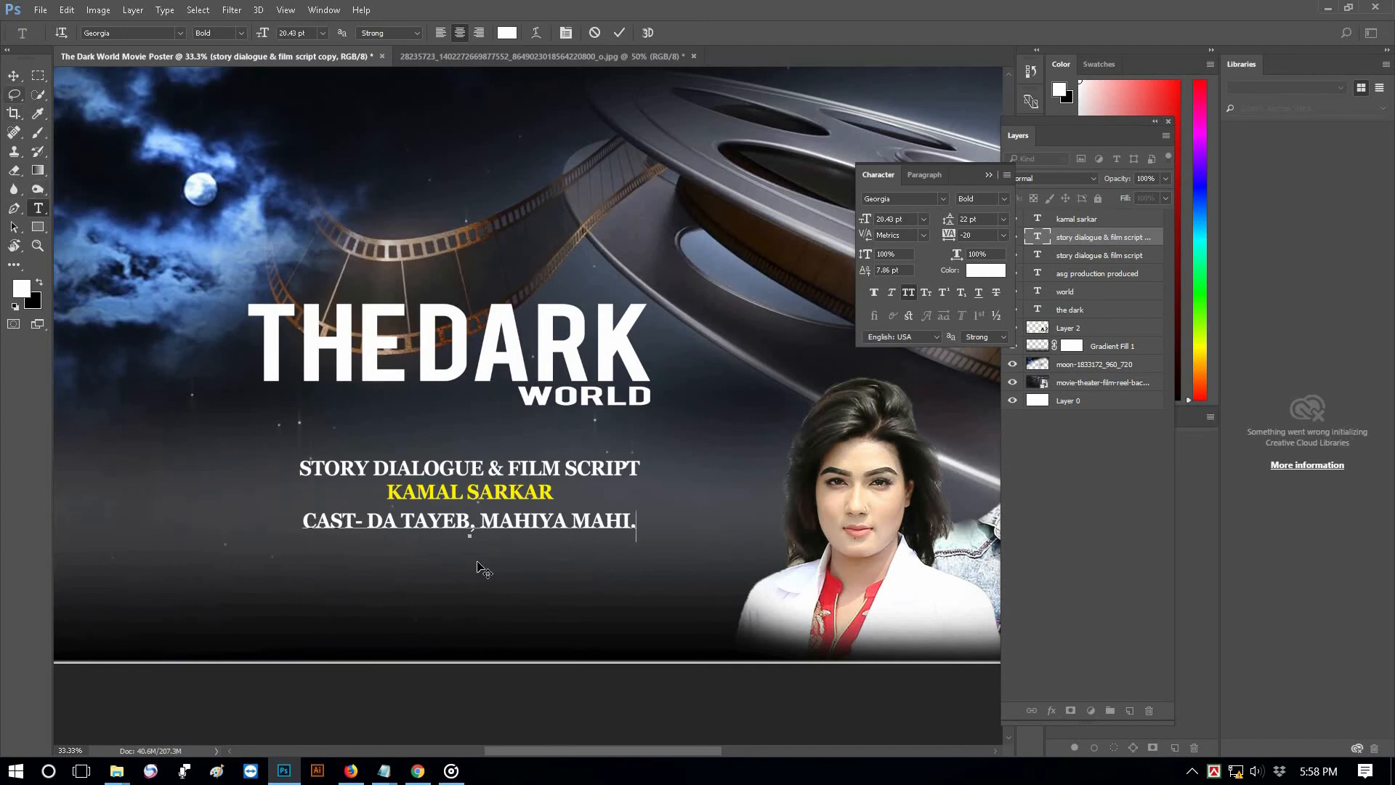
Duplicate the cast line below and retype it as 'DIRECTED BY' plus the director's name
click(13, 75)
drag(439, 556, 439, 583)
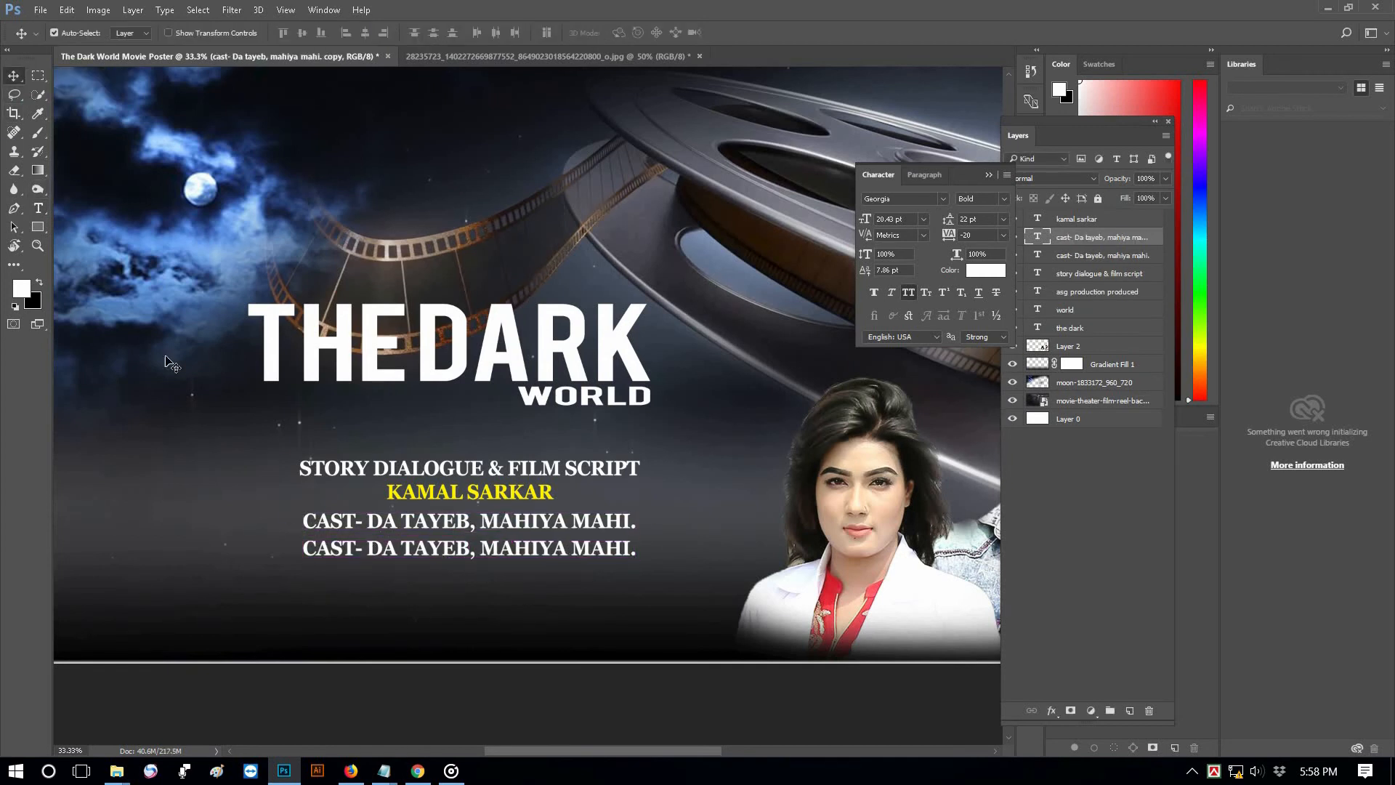
drag(38, 208, 131, 213)
click(361, 546)
key(ctrl+a)
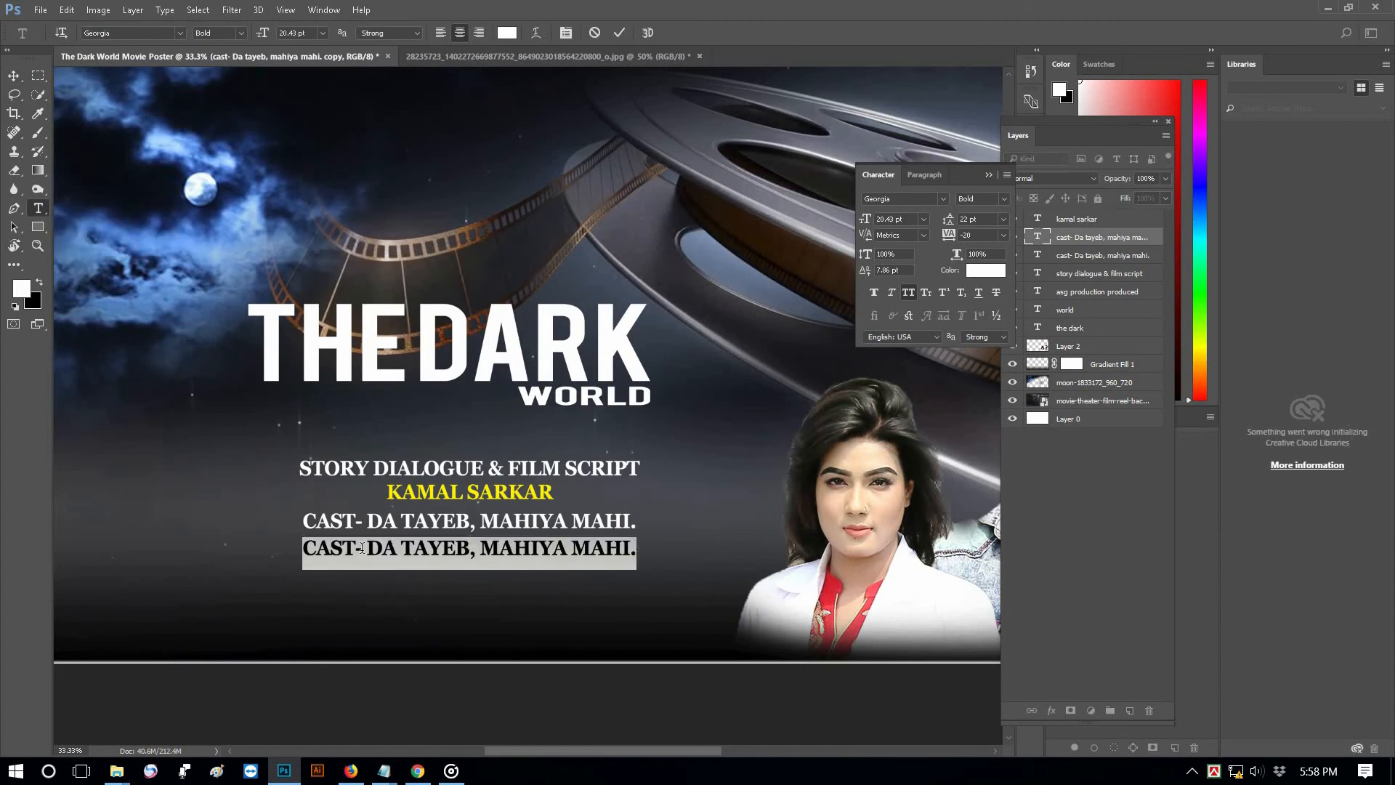
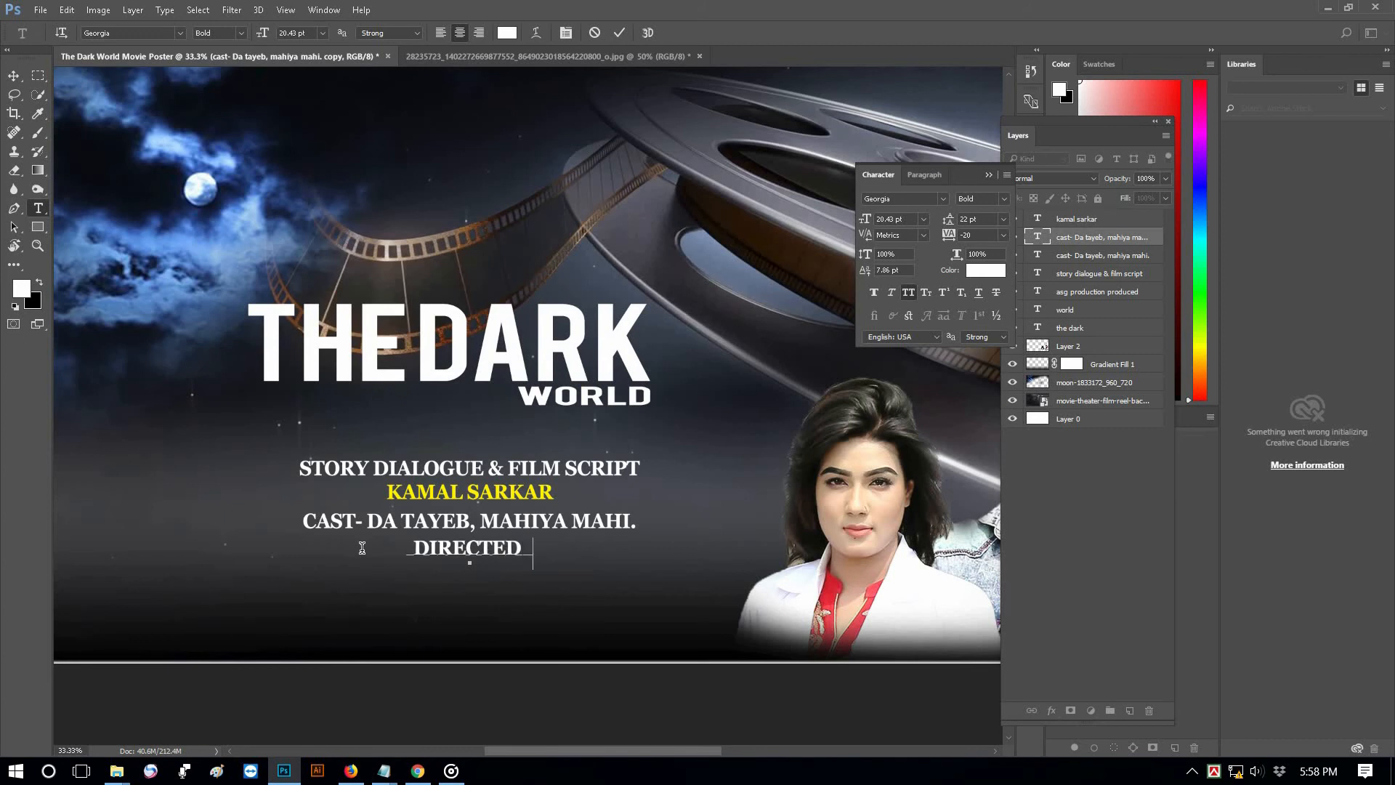
key(BackSpace)
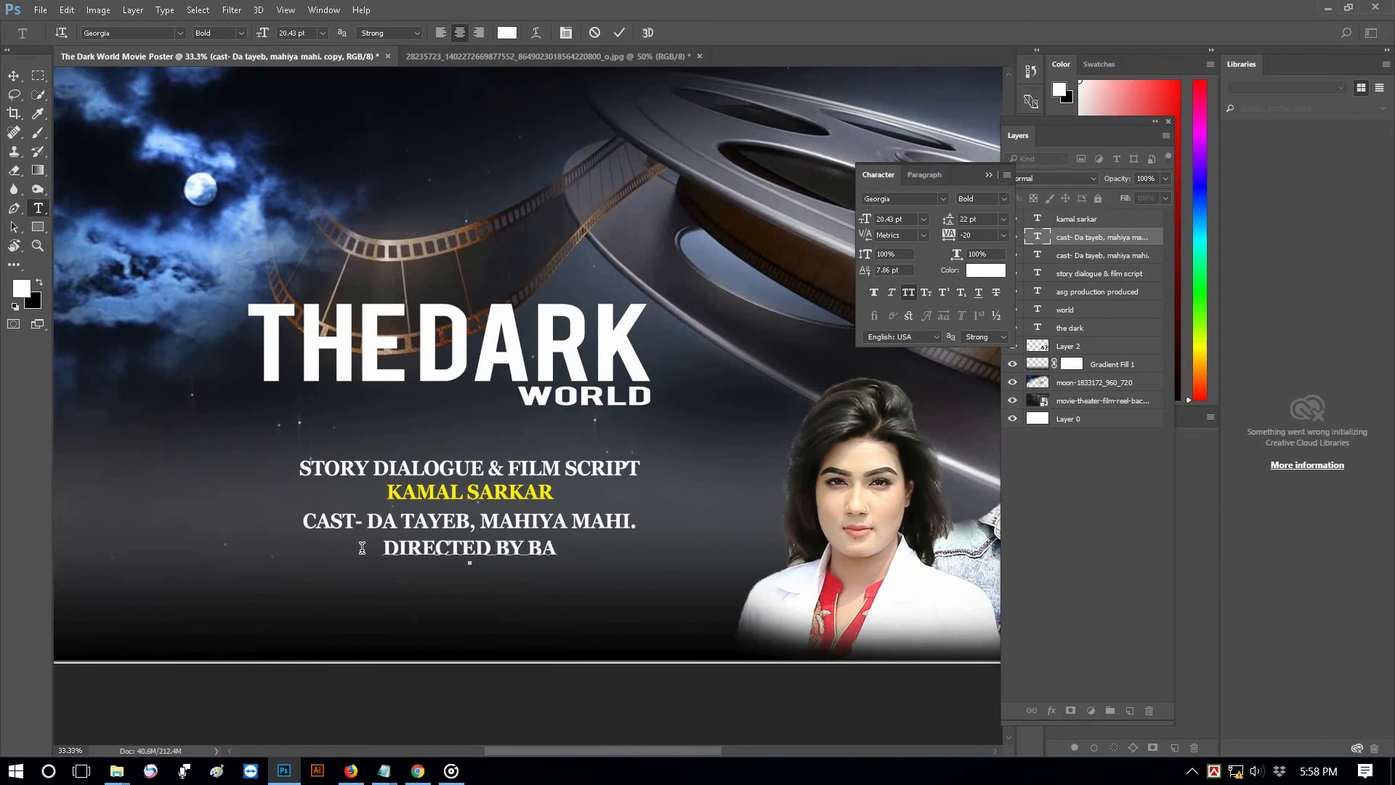
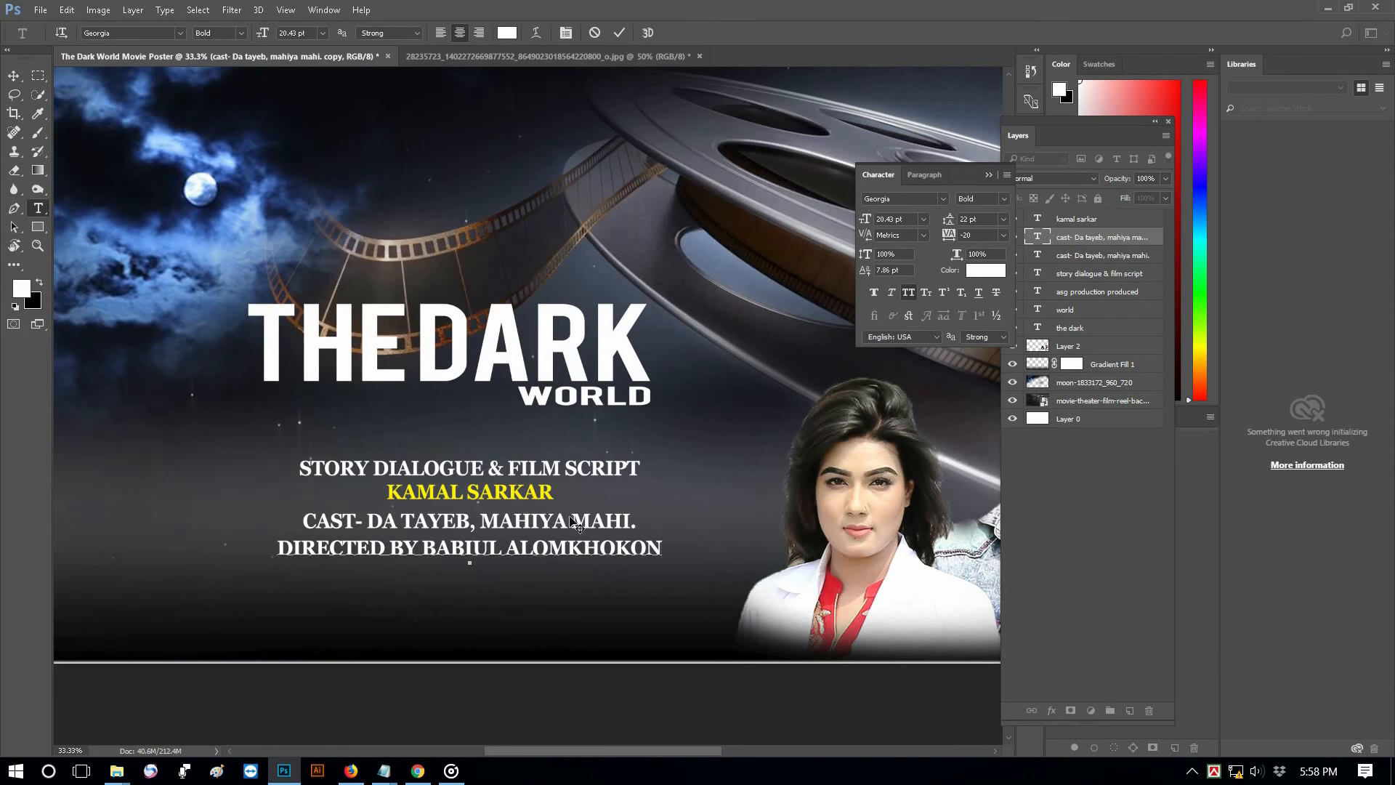
Enlarge the DIRECTED BY line to about 32 pt
click(550, 556)
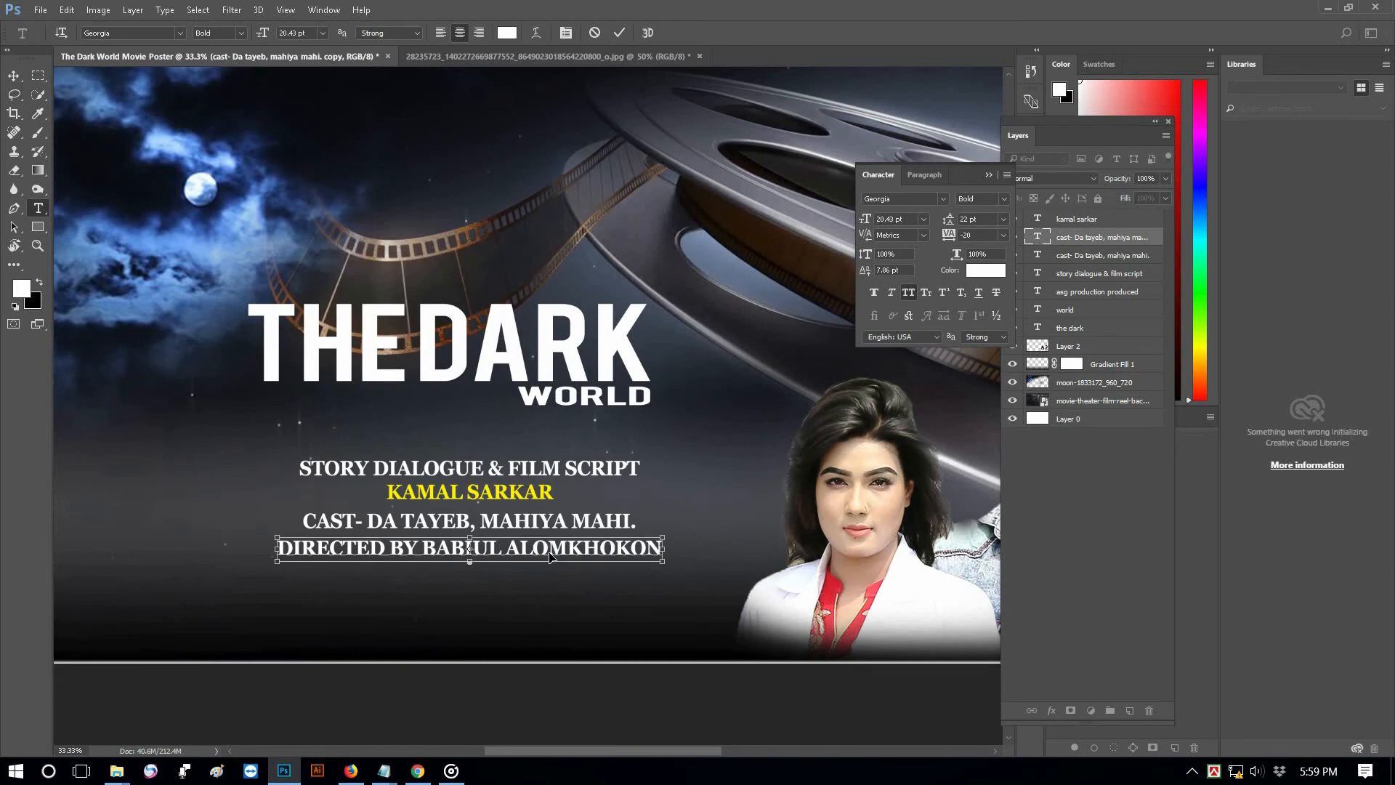
key(ctrl+a)
key(ctrl+shift+period)
key(ctrl+shift+period)
key(ctrl+shift+period)
key(ctrl+shift+period)
key(ctrl+shift+period)
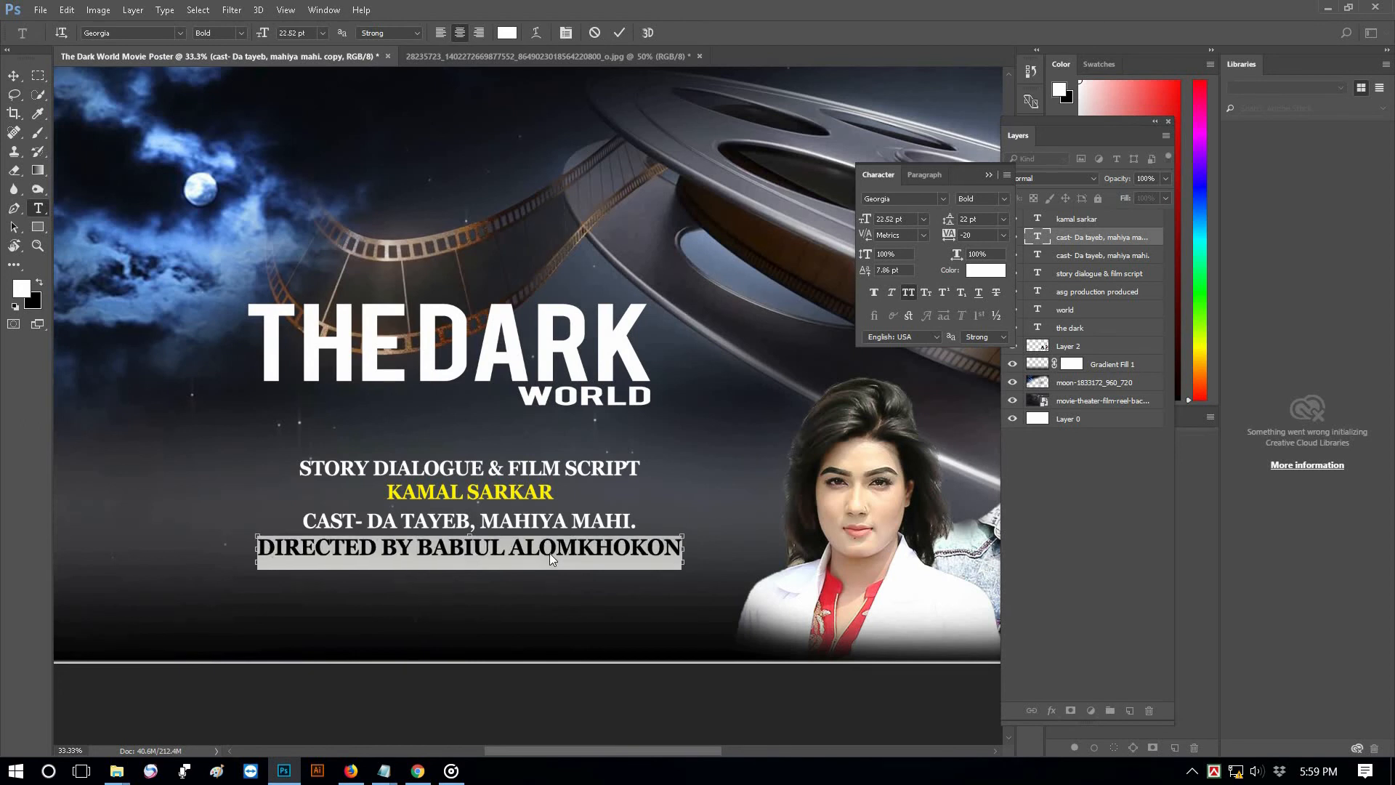
key(ctrl+shift+period)
Lower the DIRECTED BY line slightly and colour it yellow sampled from the writer's name
click(13, 76)
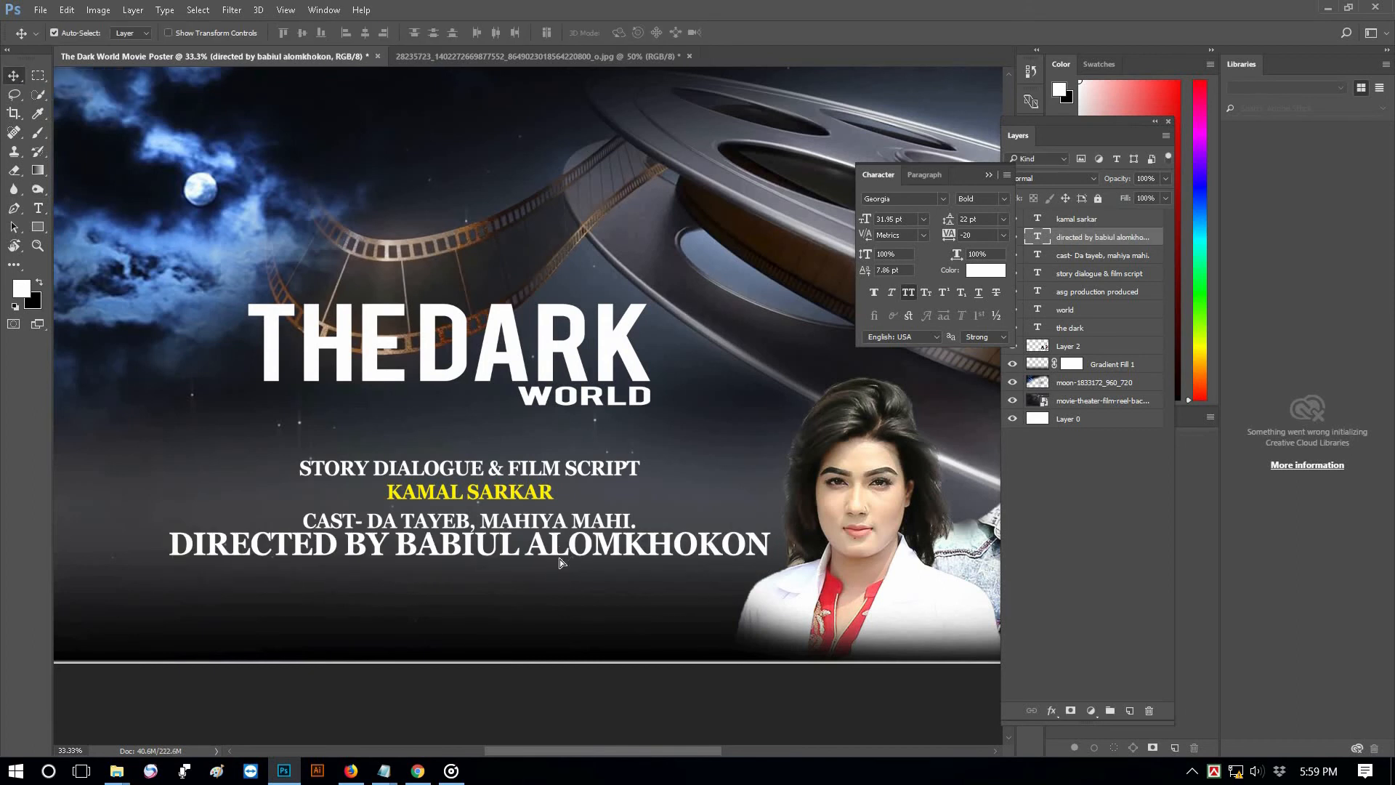
drag(510, 556, 511, 568)
click(38, 209)
click(102, 206)
click(253, 560)
key(ctrl+a)
click(507, 33)
click(506, 491)
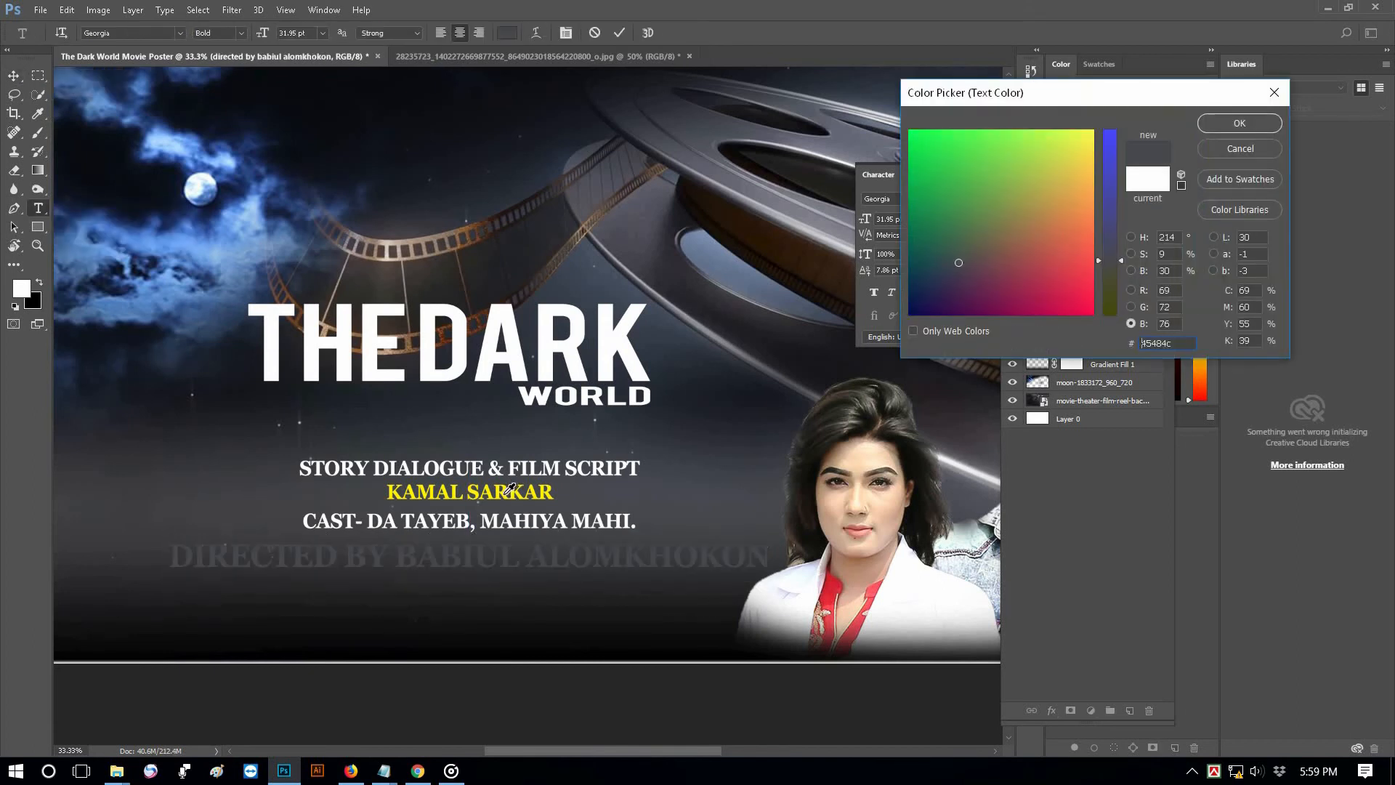
click(1242, 129)
click(619, 33)
Place a copy of the DIRECTED BY line further down the poster
key(v)
drag(418, 561, 396, 638)
key(ctrl+plus)
drag(526, 674, 818, 492)
click(38, 208)
click(354, 569)
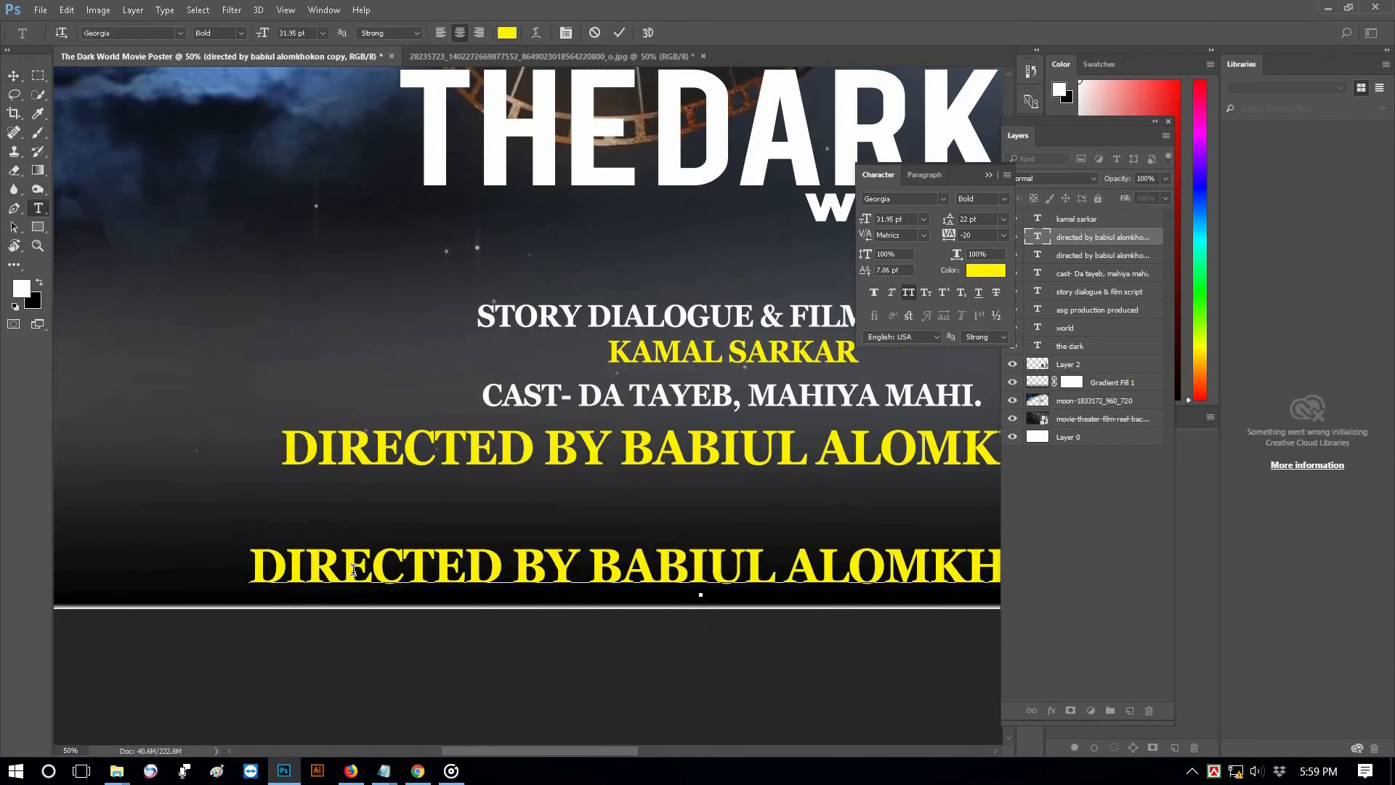